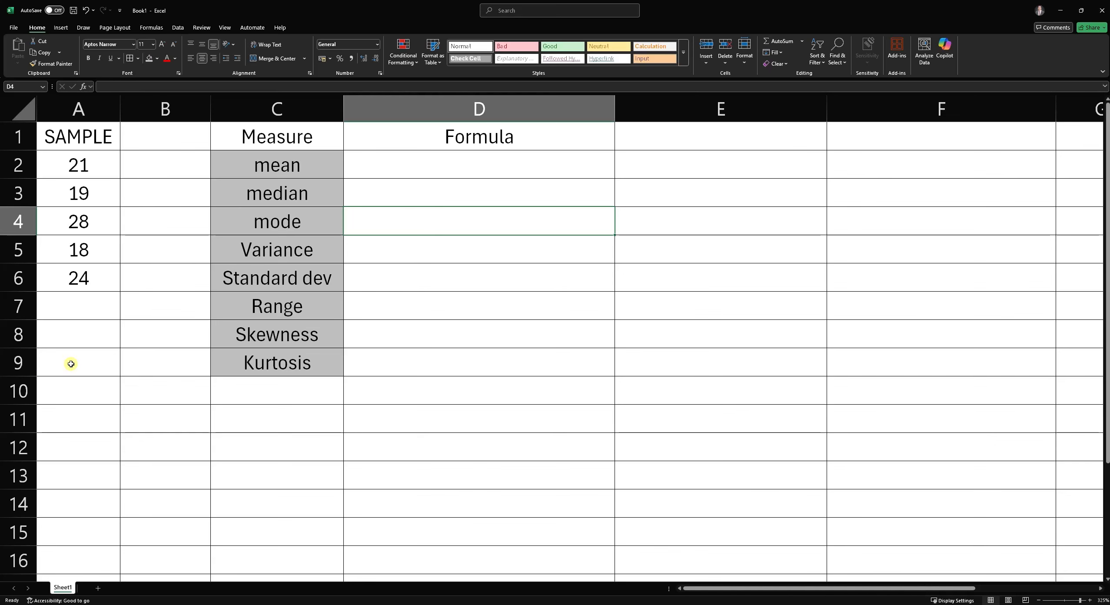
pyautogui.click(31, 416)
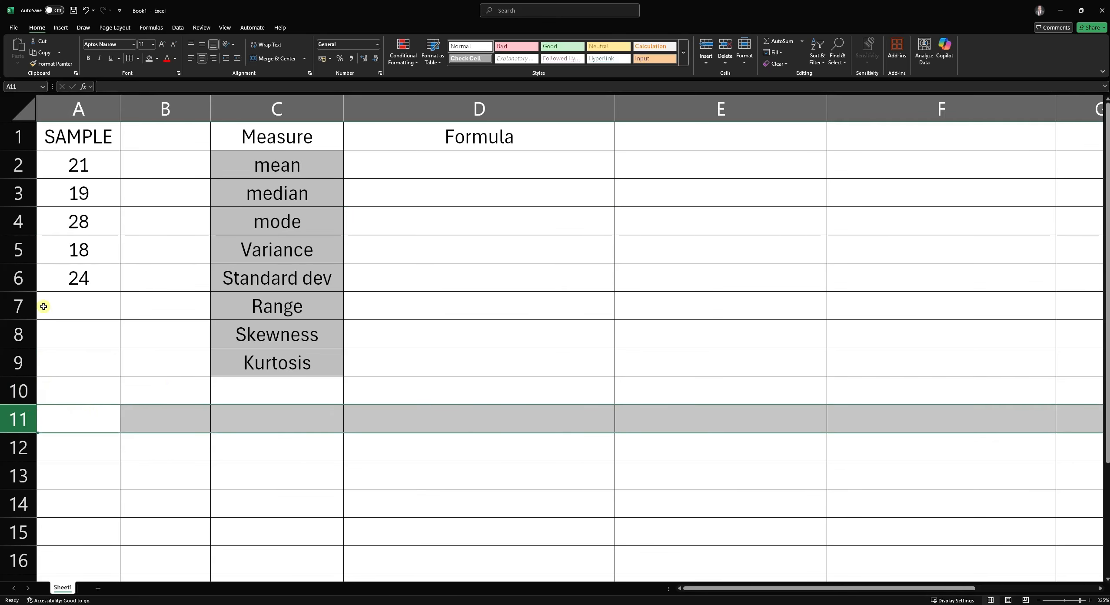
pyautogui.moveTo(19, 134); pyautogui.dragTo(37, 361)
pyautogui.click(155, 417)
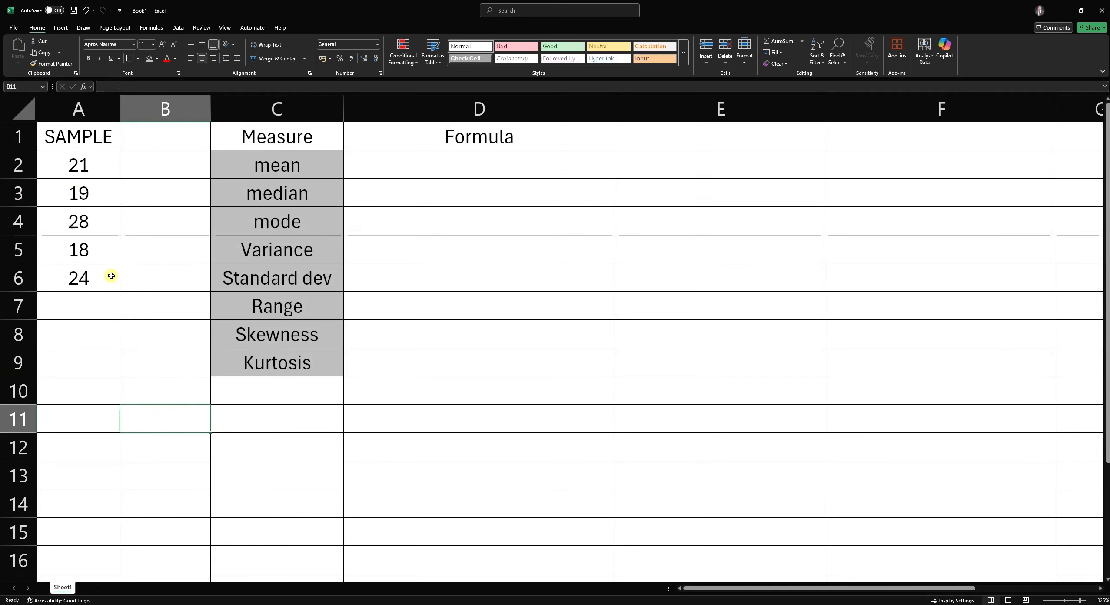
pyautogui.click(95, 412)
pyautogui.moveTo(94, 411); pyautogui.dragTo(948, 423)
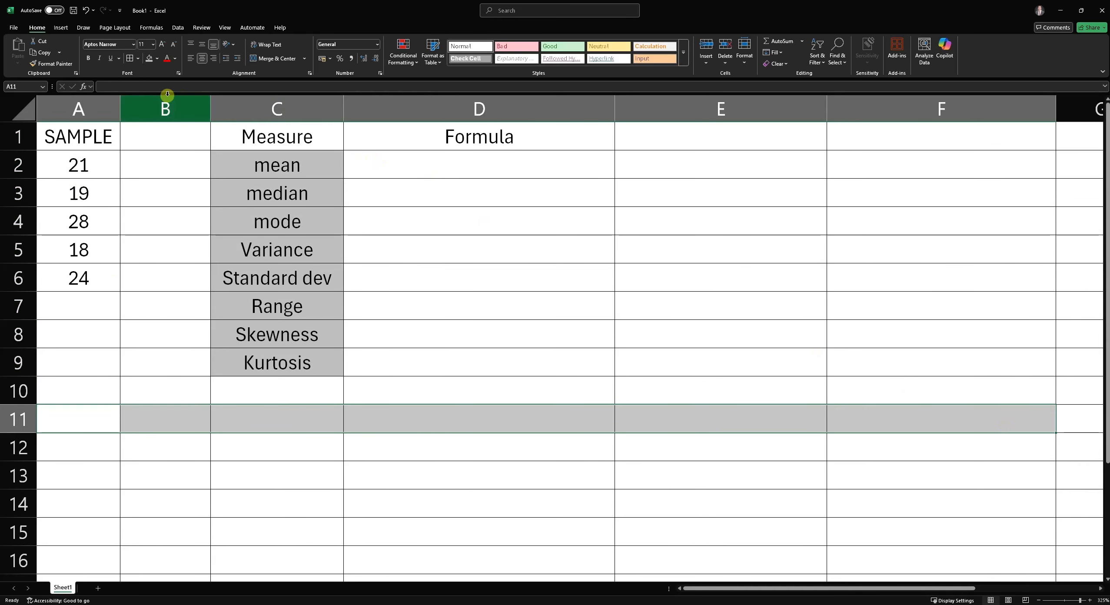
pyautogui.click(172, 110)
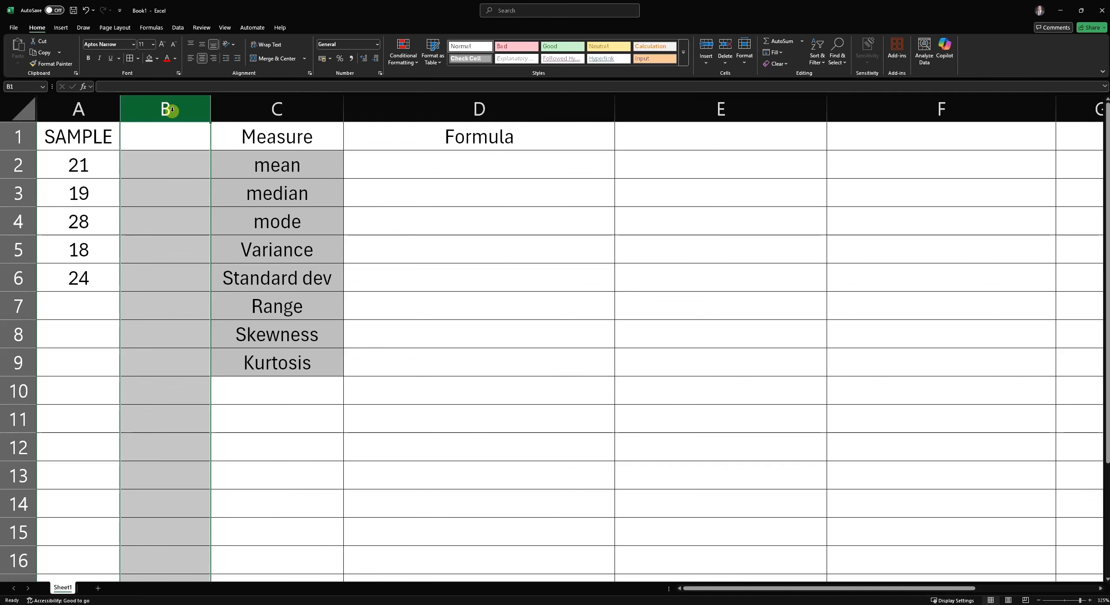
pyautogui.moveTo(85, 109); pyautogui.dragTo(56, 114)
pyautogui.click(175, 117)
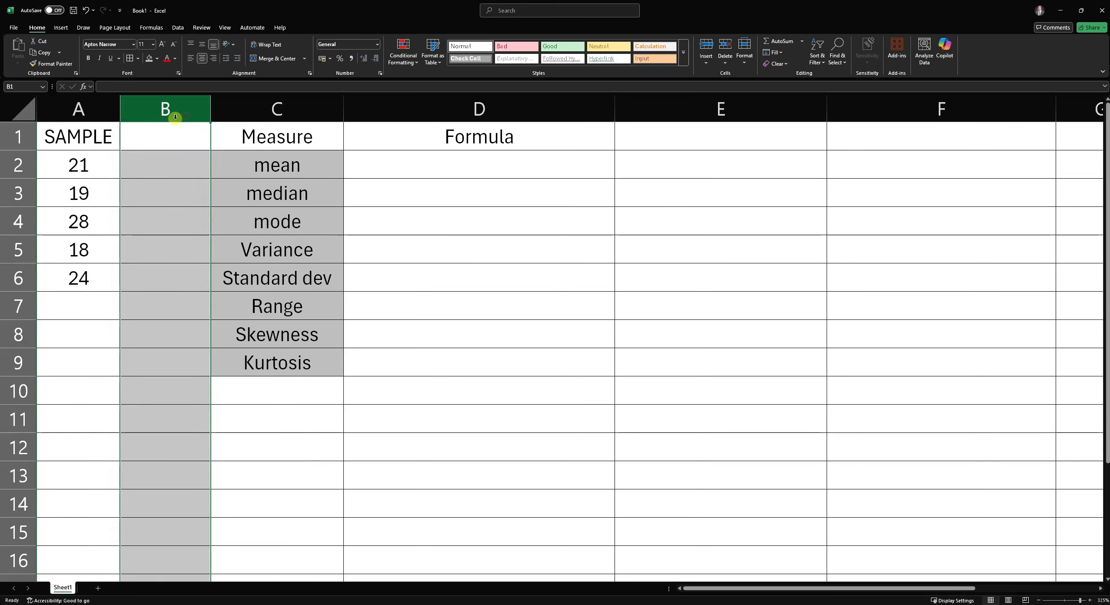
pyautogui.click(17, 390)
pyautogui.click(195, 119)
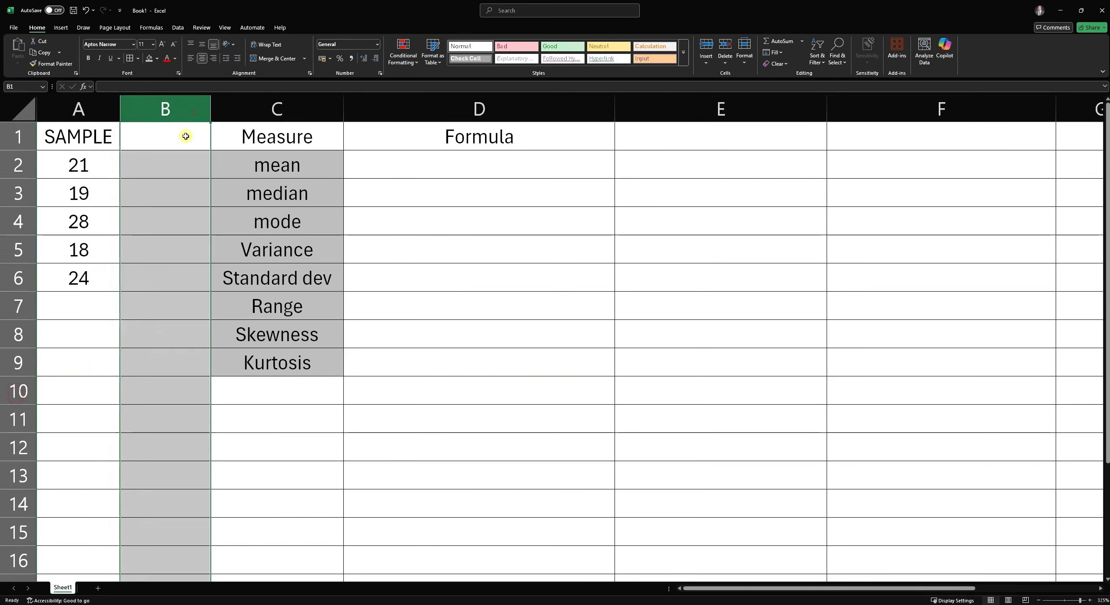
pyautogui.click(156, 397)
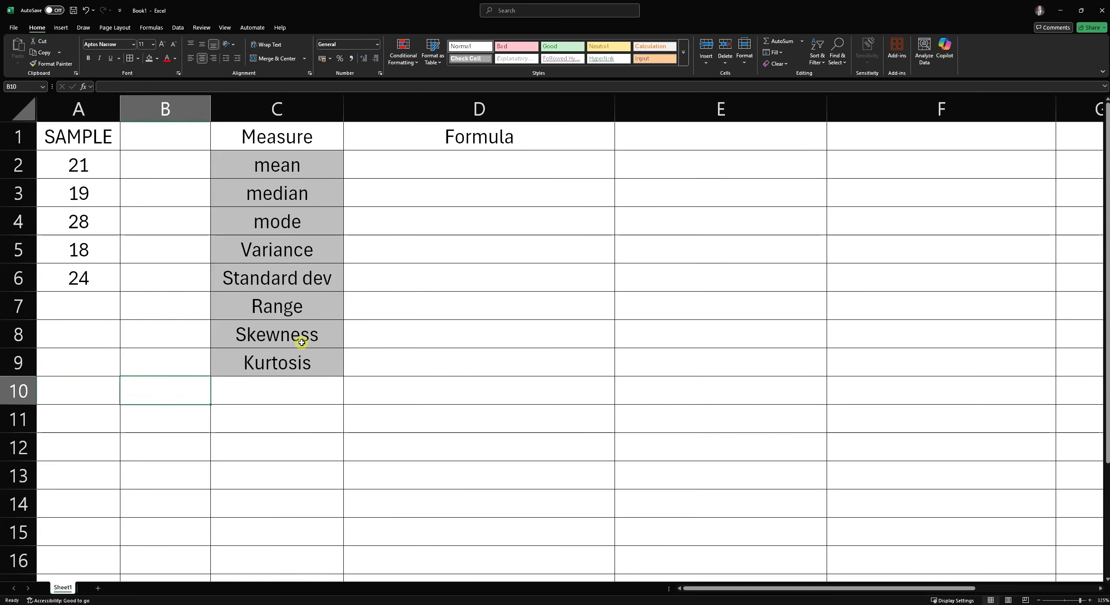
pyautogui.write('cells')
pyautogui.press('Return')
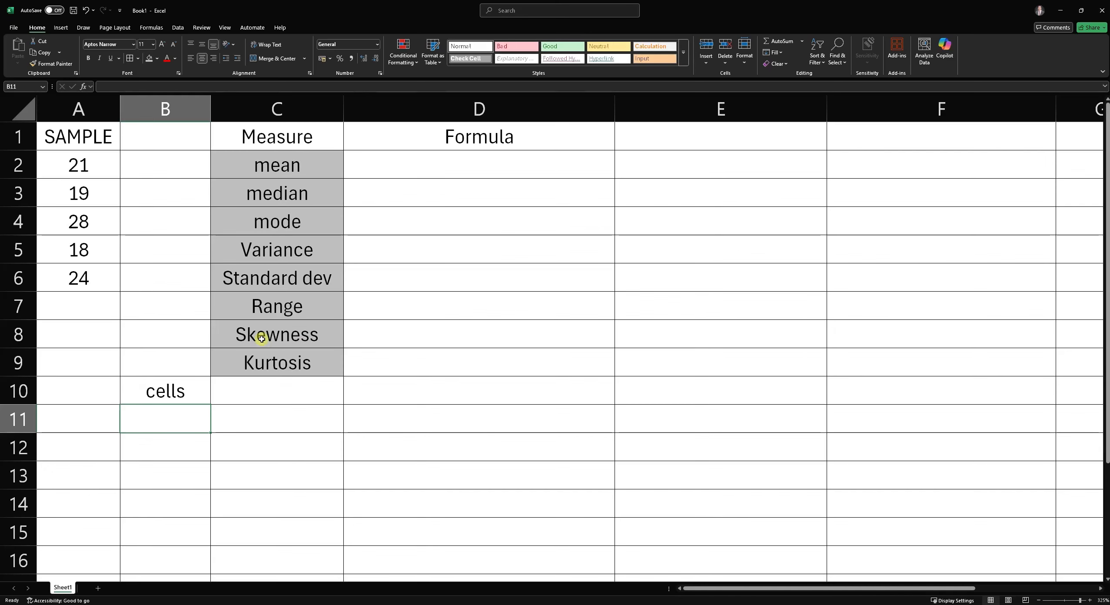
pyautogui.click(175, 397)
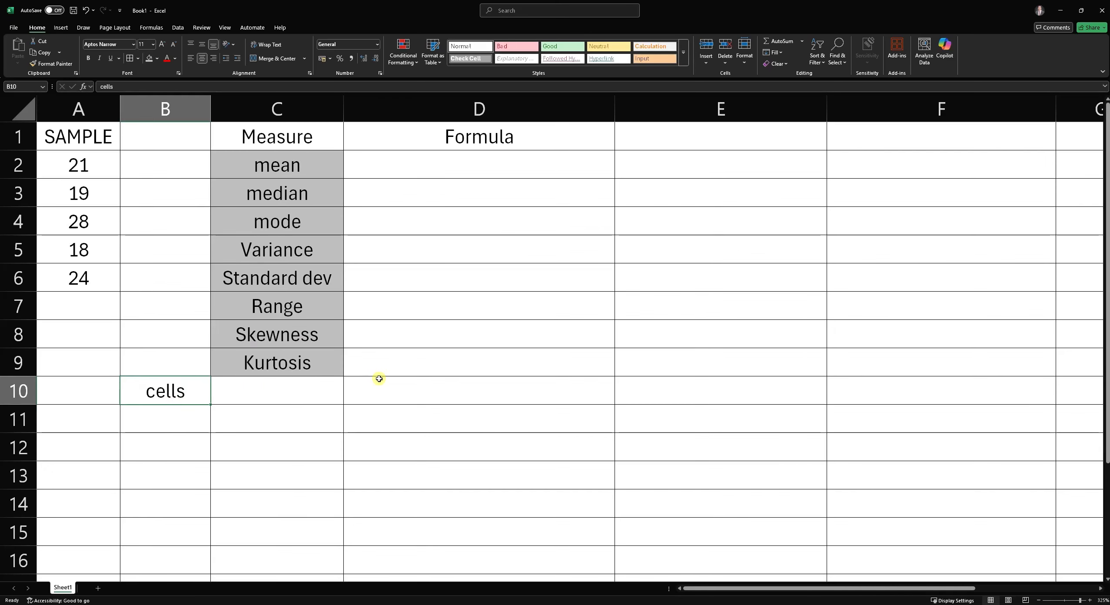
pyautogui.press('BackSpace')
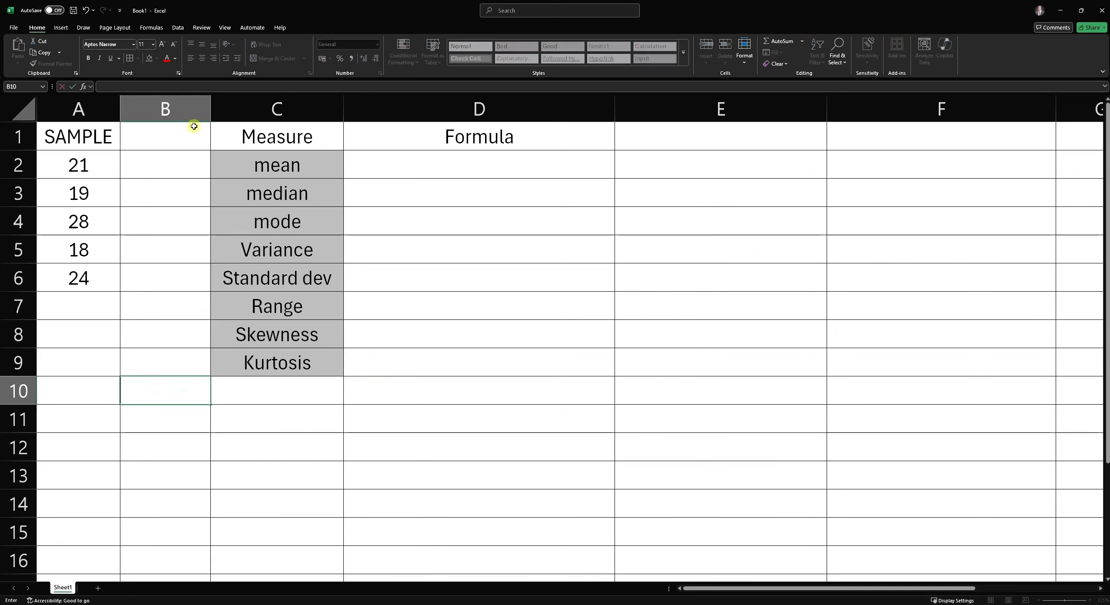
# - Review the measure labels in column C and the sample values in A2:A6
pyautogui.click(188, 115)
pyautogui.click(34, 388)
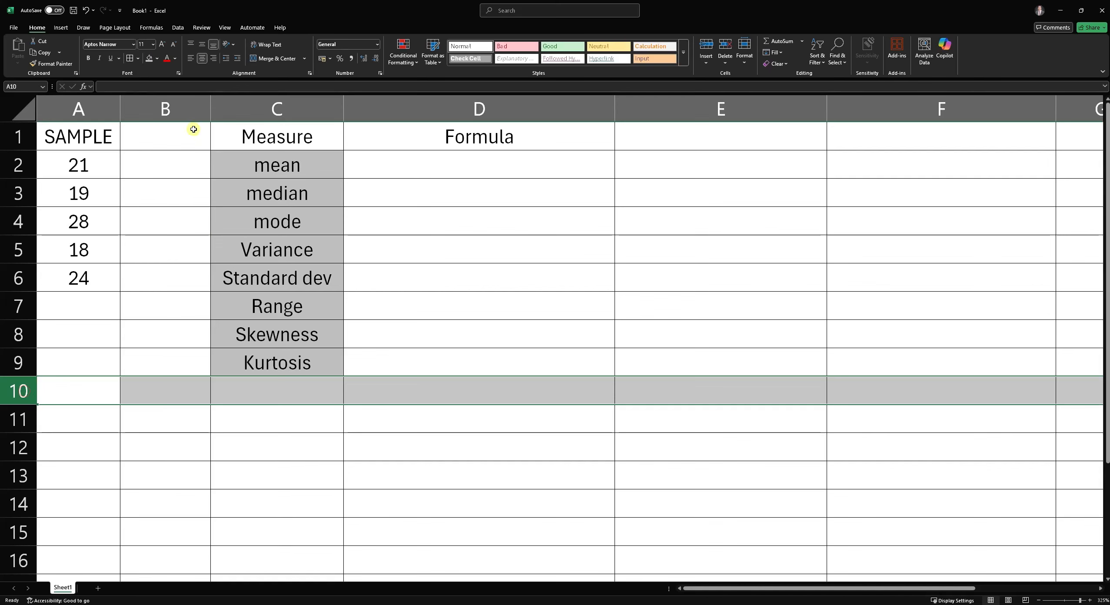
pyautogui.click(186, 114)
pyautogui.click(173, 399)
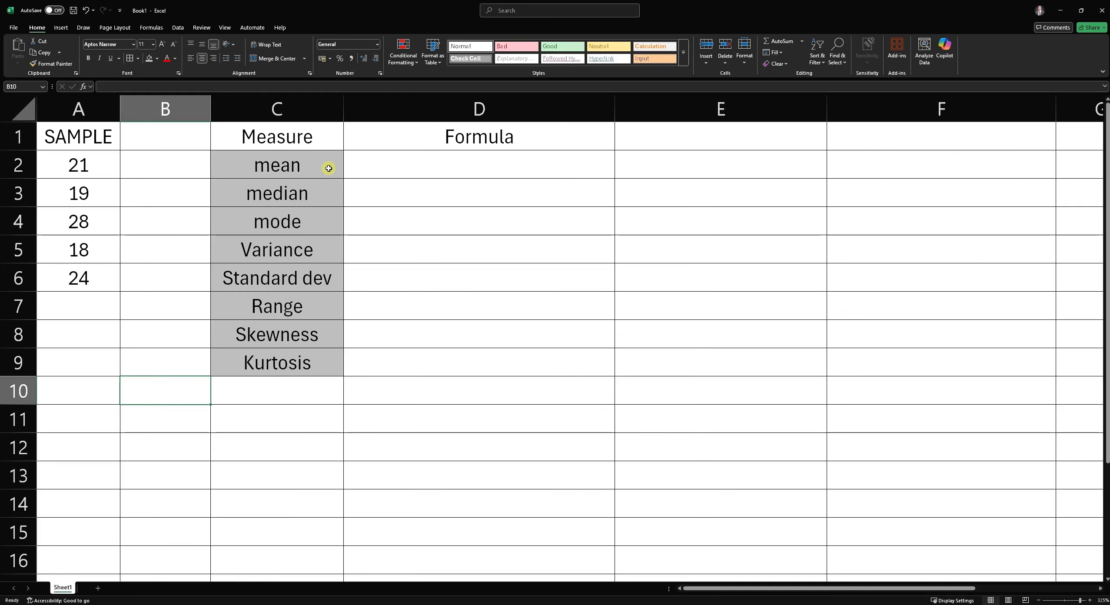
pyautogui.click(286, 167)
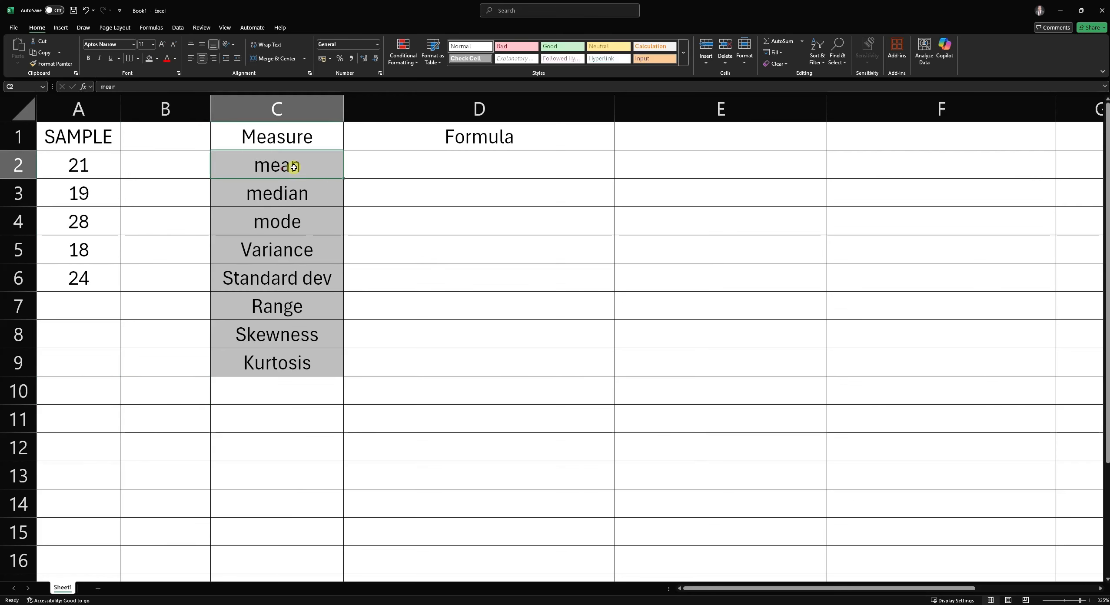
pyautogui.click(306, 192)
pyautogui.click(303, 223)
pyautogui.click(305, 250)
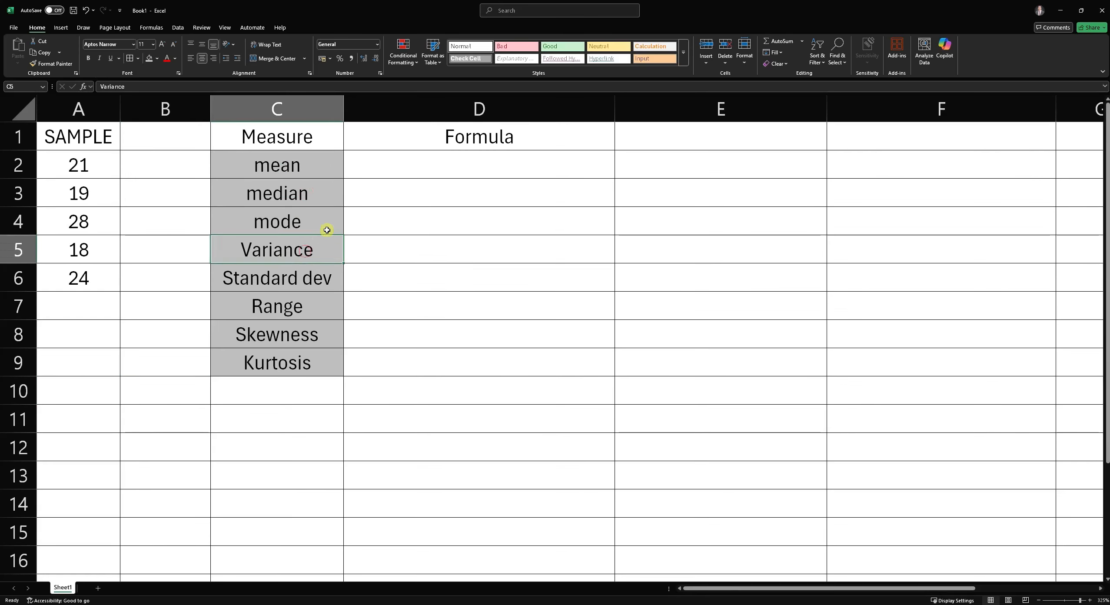
pyautogui.click(307, 167)
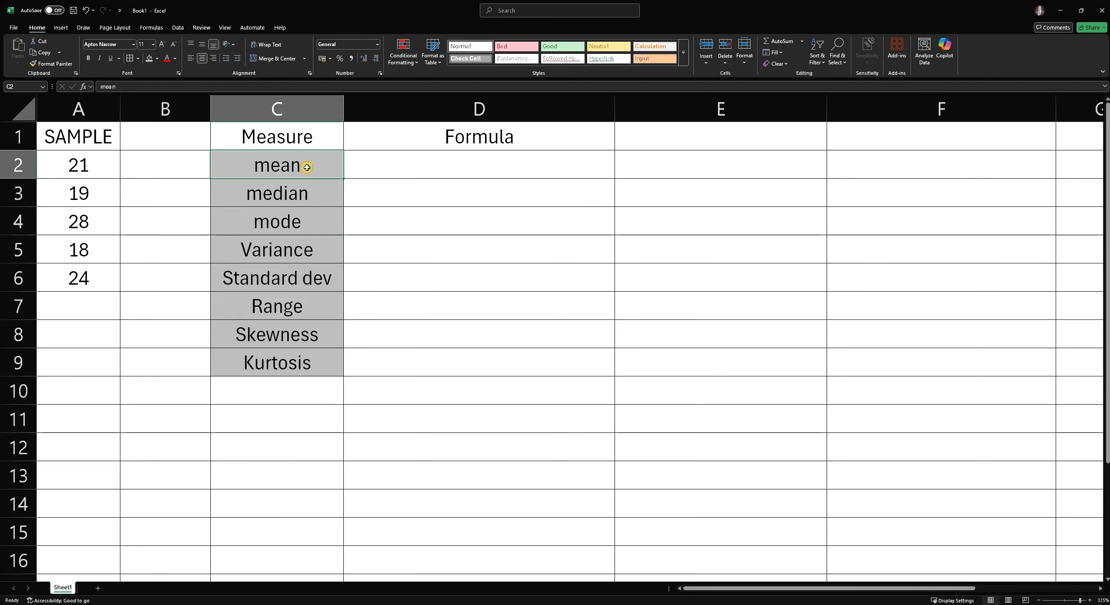
pyautogui.click(307, 201)
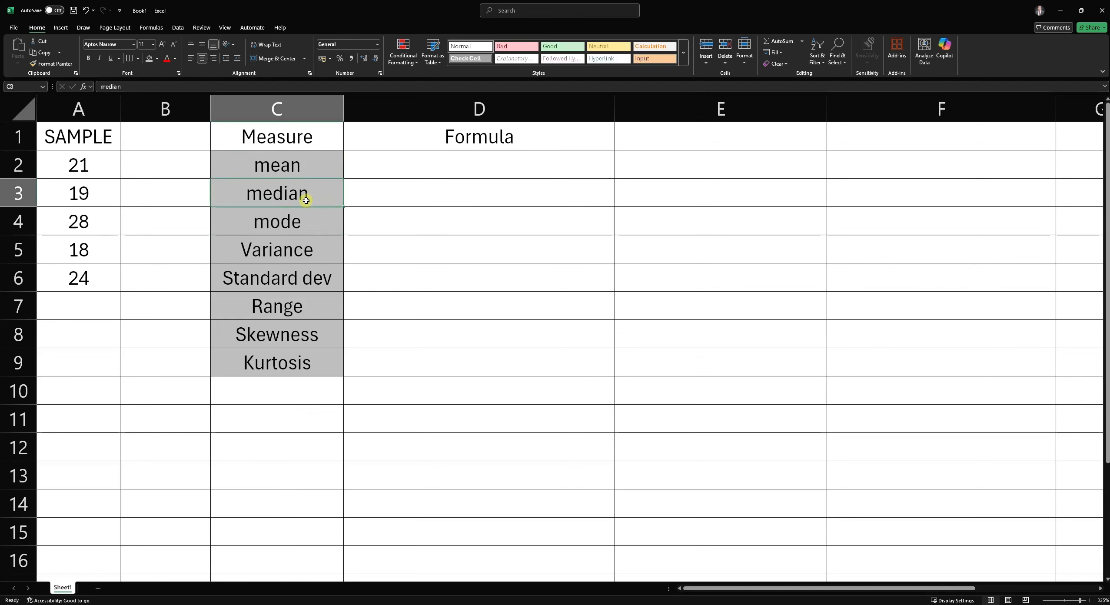
pyautogui.click(302, 218)
pyautogui.click(307, 255)
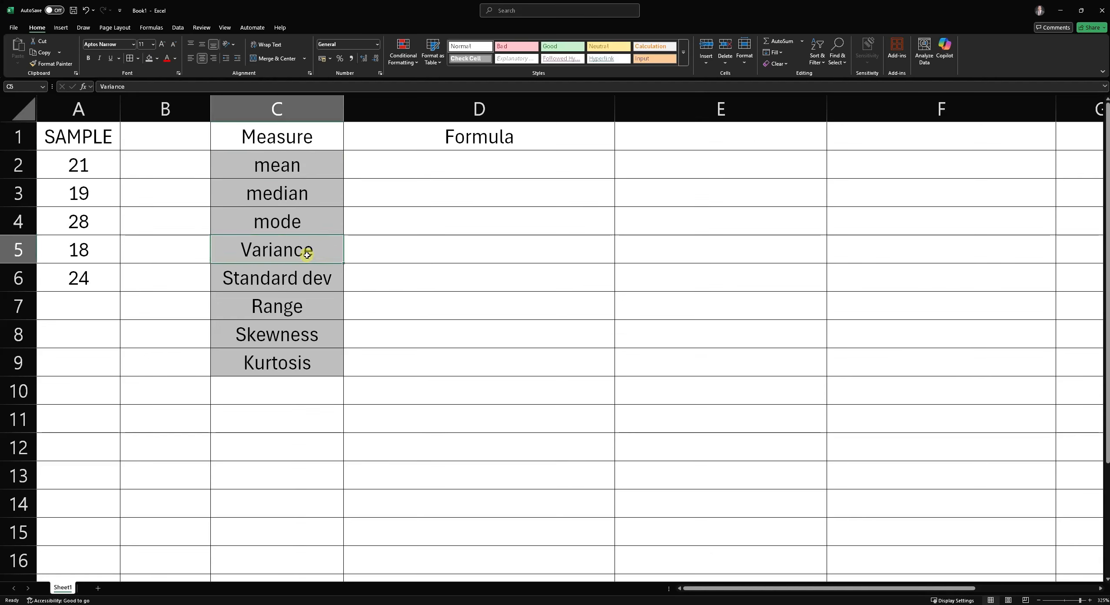
pyautogui.click(322, 278)
pyautogui.click(327, 308)
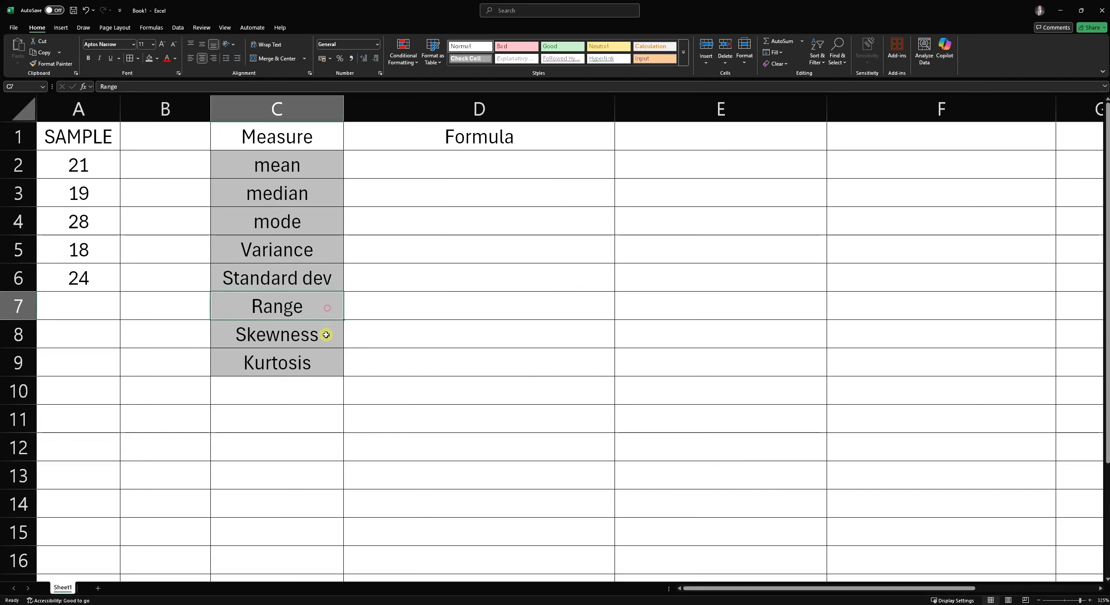
pyautogui.click(326, 334)
pyautogui.click(319, 365)
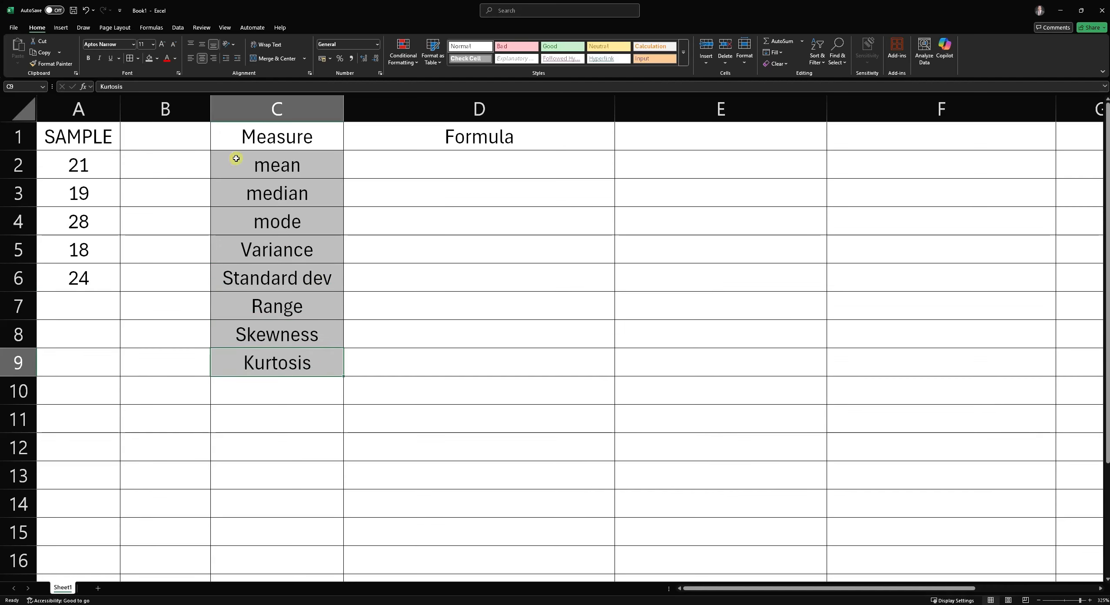
pyautogui.moveTo(95, 139); pyautogui.dragTo(94, 274)
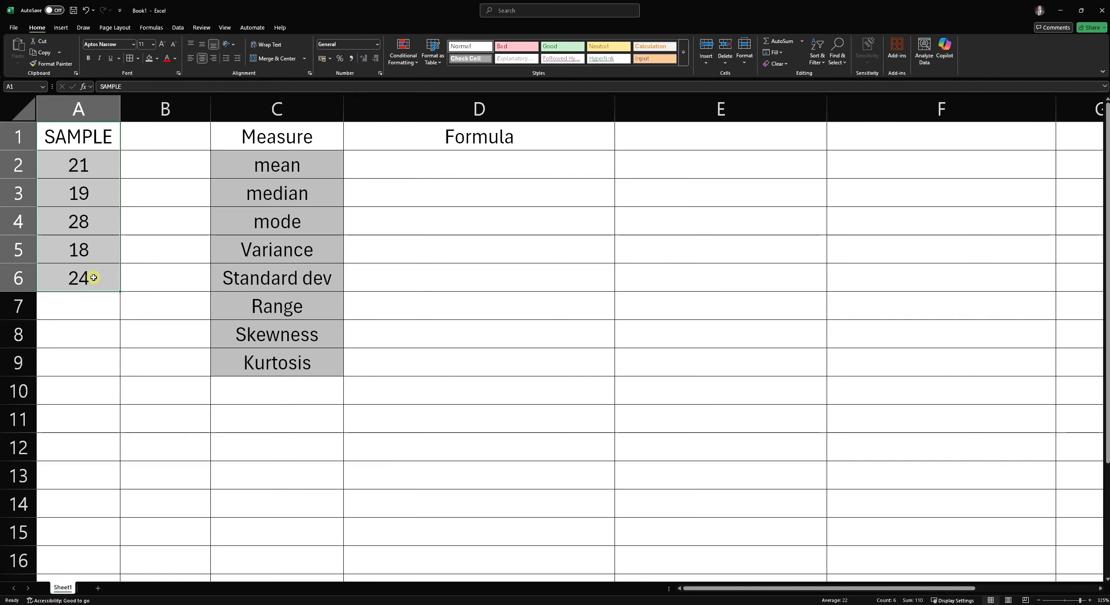
pyautogui.click(90, 134)
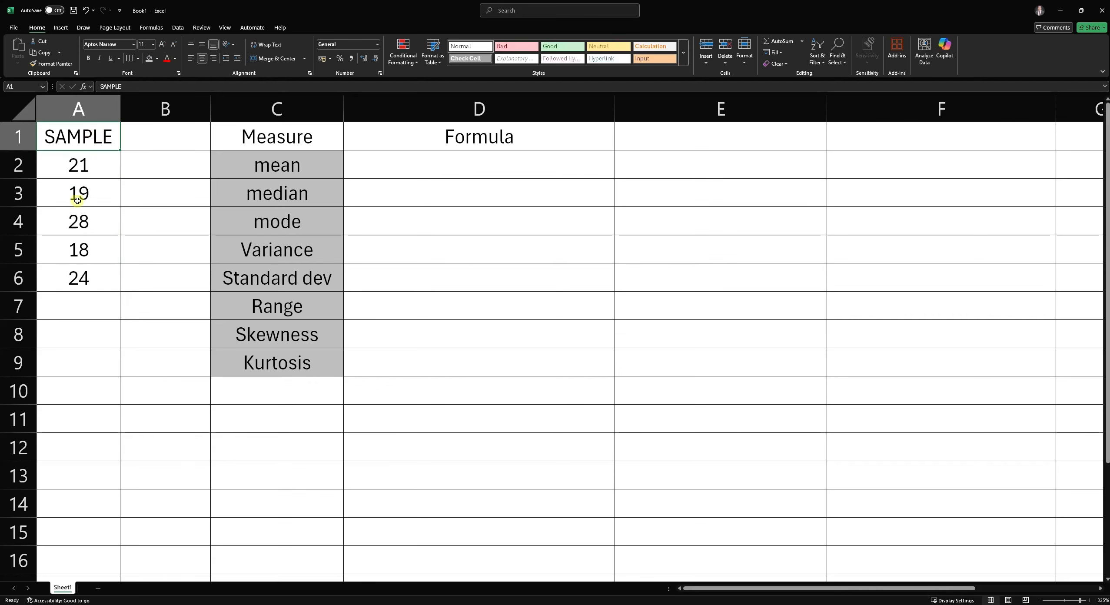
pyautogui.moveTo(77, 170); pyautogui.dragTo(81, 279)
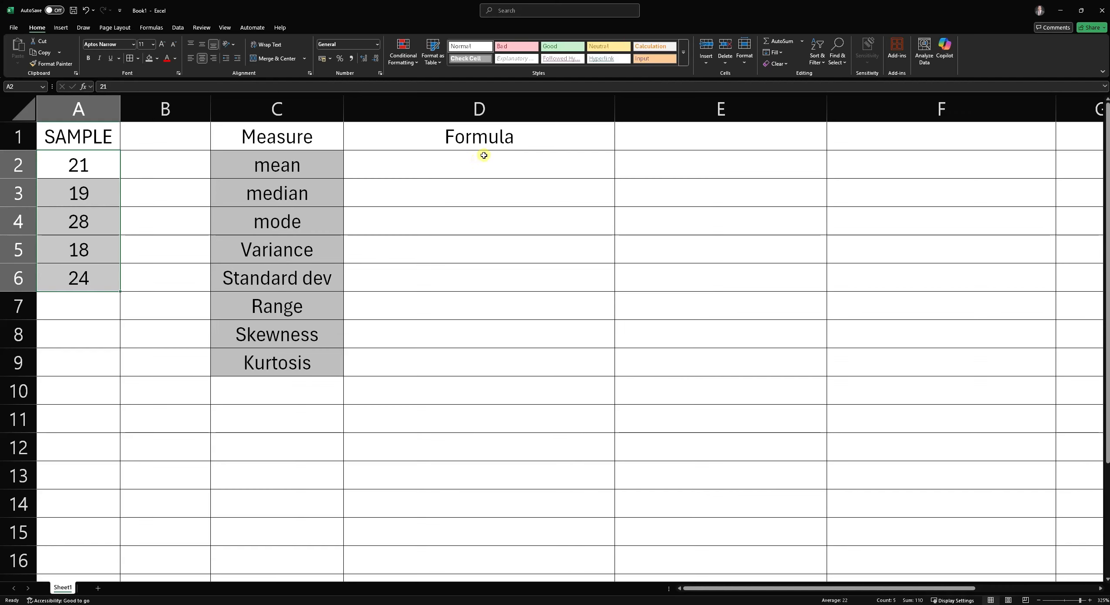
# - Begin a formula in E2 that references cell D3
pyautogui.click(656, 167)
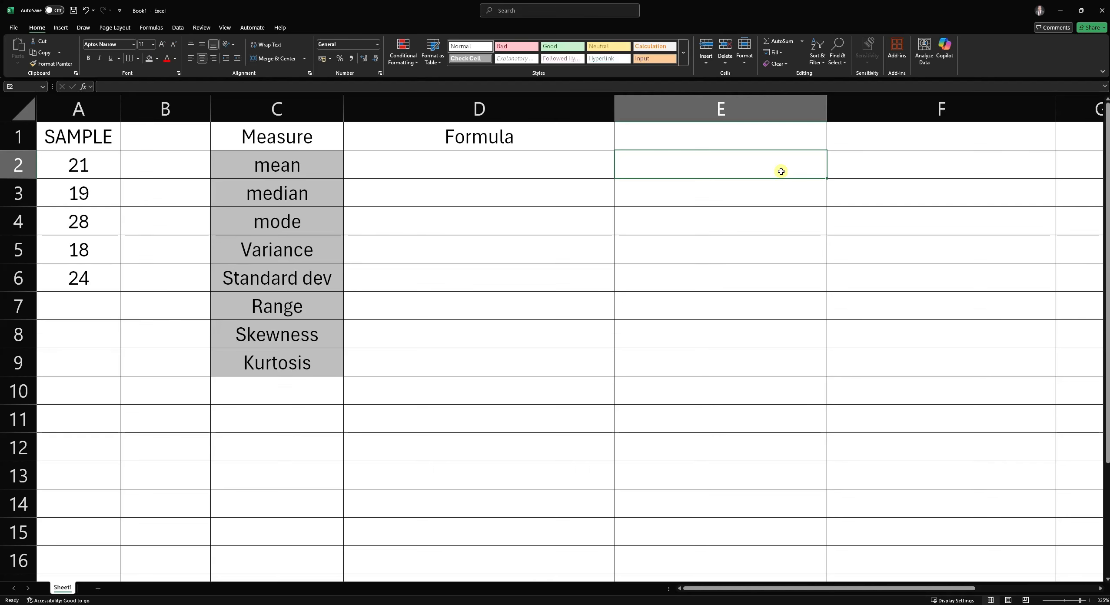
pyautogui.write('=')
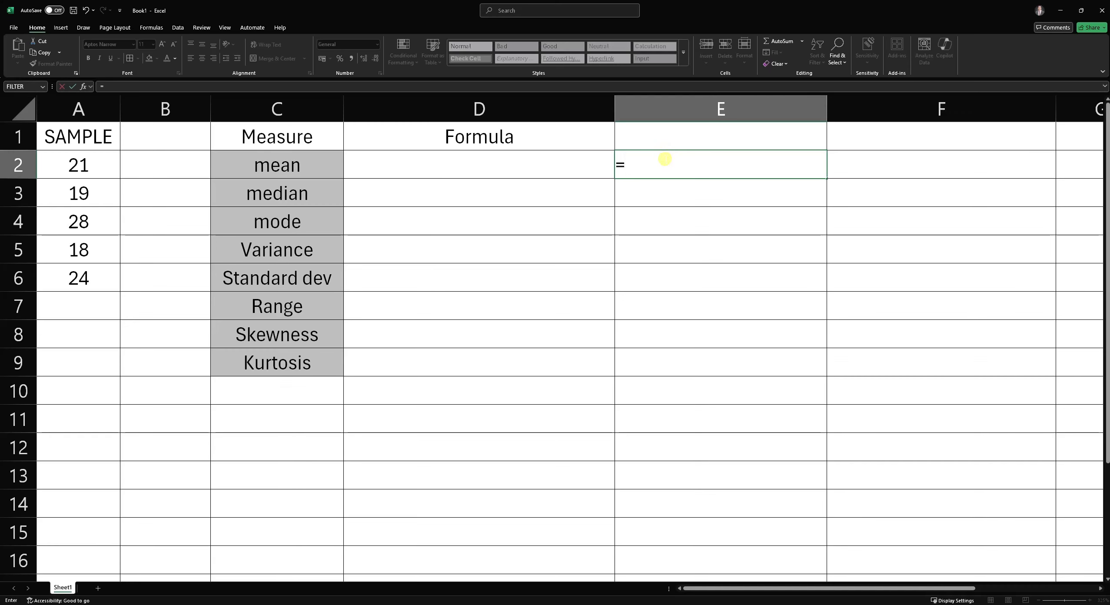
pyautogui.click(402, 166)
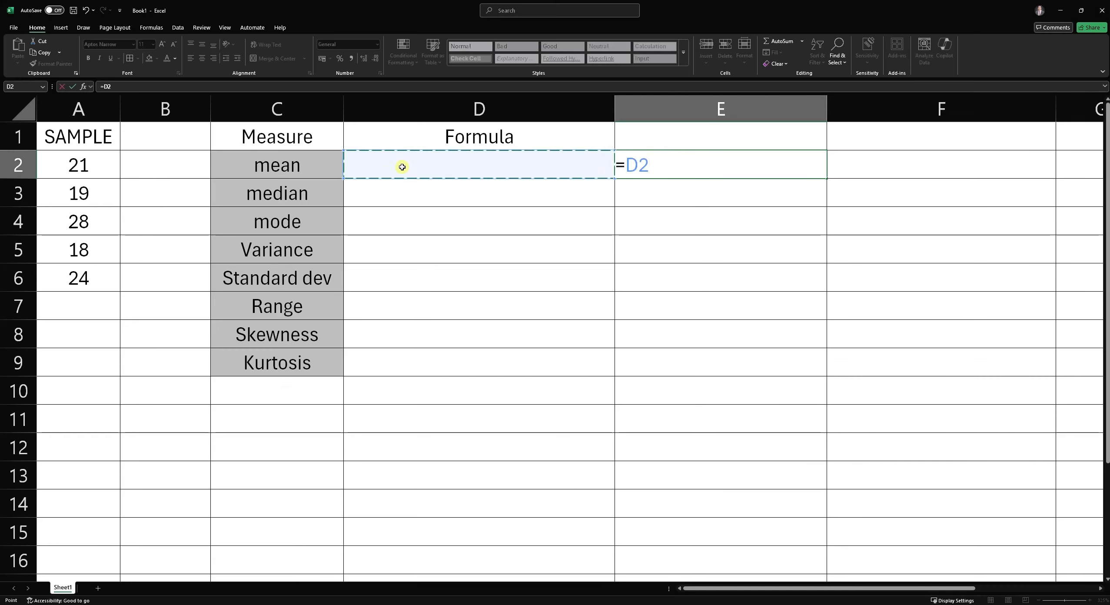
pyautogui.click(411, 194)
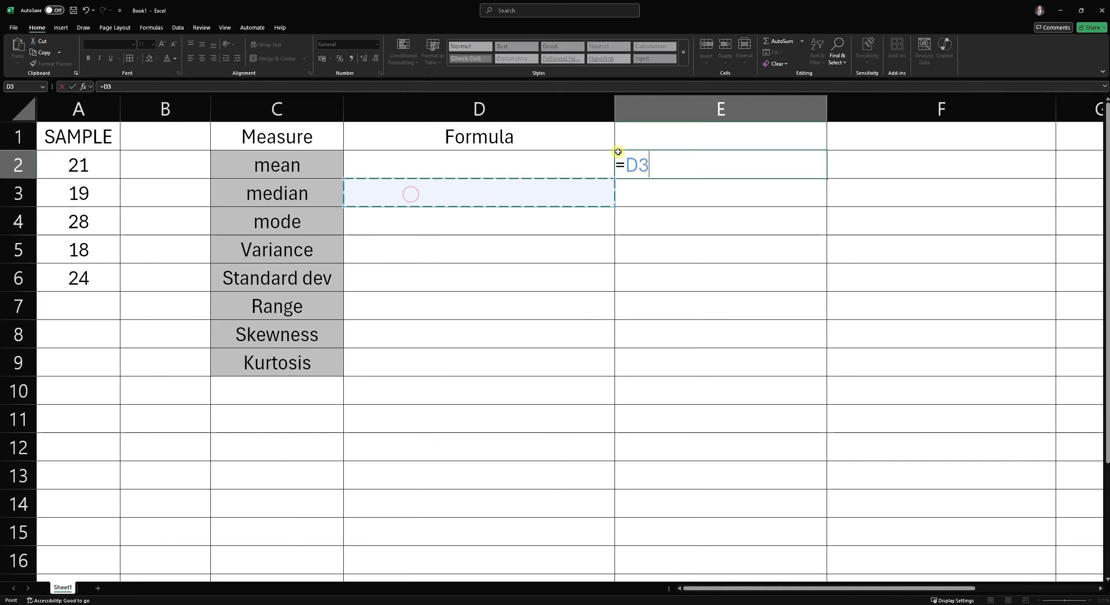
# - Replace the formula's reference in E2 with A2 by pointing through the sample cells
pyautogui.click(641, 165)
pyautogui.doubleClick(639, 165)
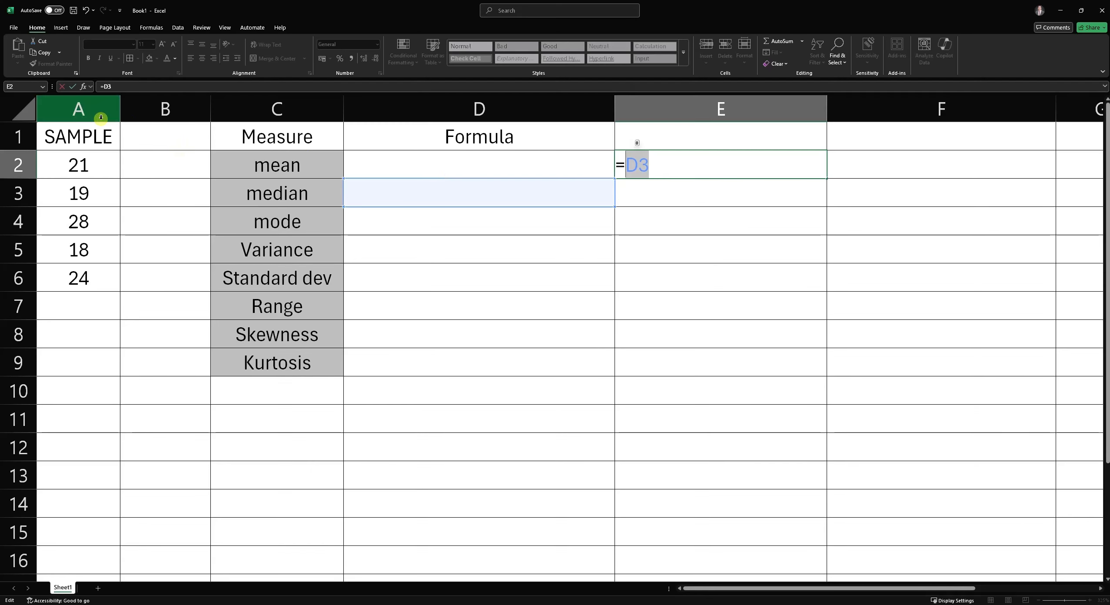
pyautogui.click(94, 163)
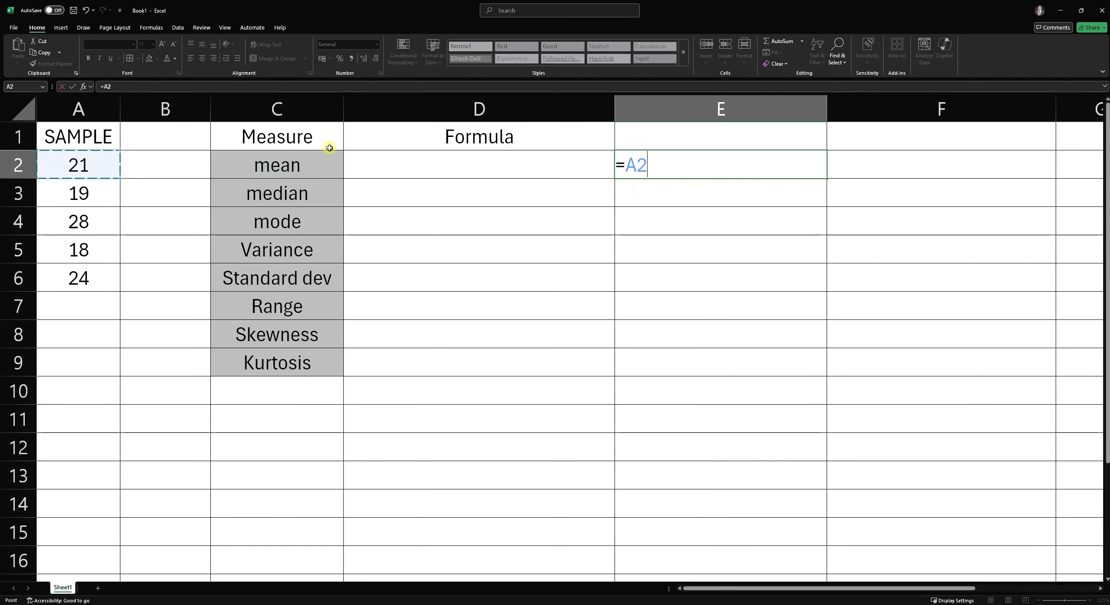
pyautogui.click(90, 193)
pyautogui.click(91, 225)
pyautogui.click(91, 253)
pyautogui.click(88, 286)
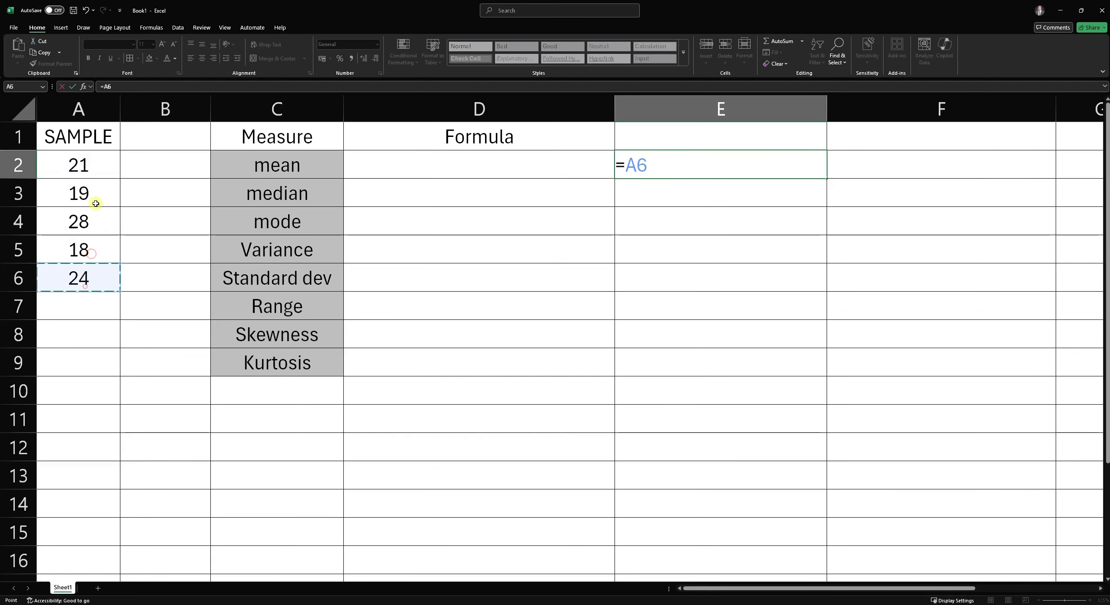
pyautogui.click(93, 213)
pyautogui.click(90, 176)
pyautogui.click(89, 270)
pyautogui.click(89, 170)
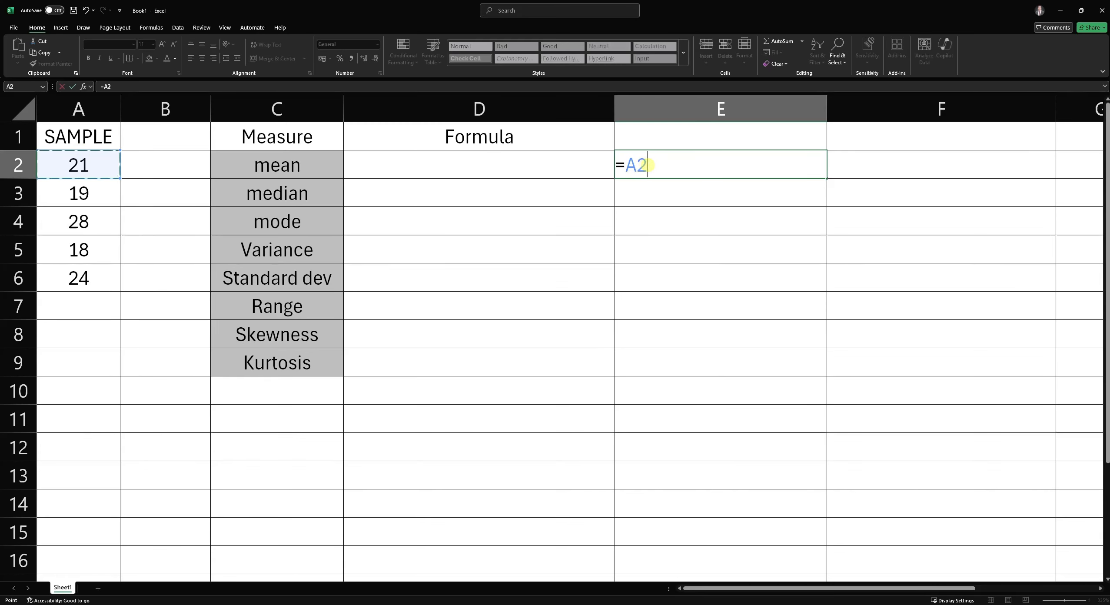
# - Extend the formula in E2 with a plus sign and point through the sample cells and D4 as the second reference
pyautogui.doubleClick(647, 165)
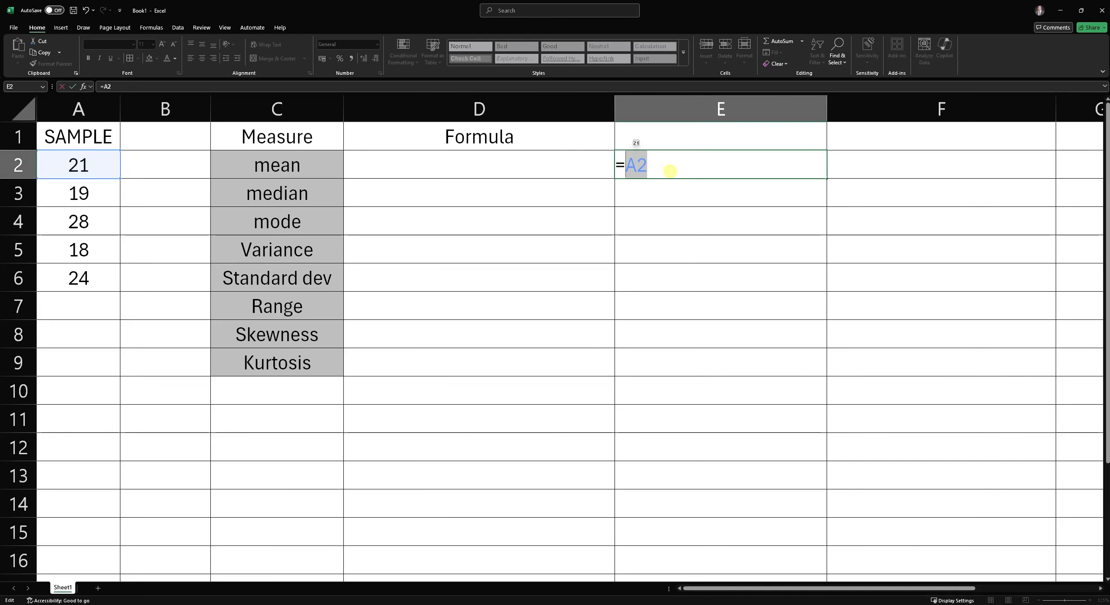
pyautogui.click(685, 171)
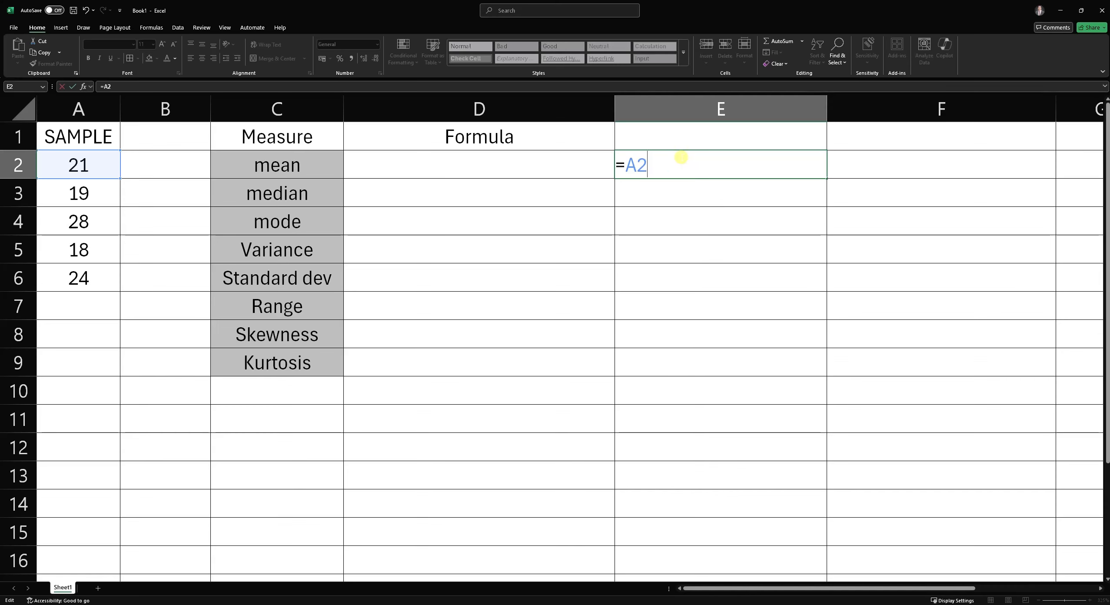
pyautogui.write('+')
pyautogui.click(97, 195)
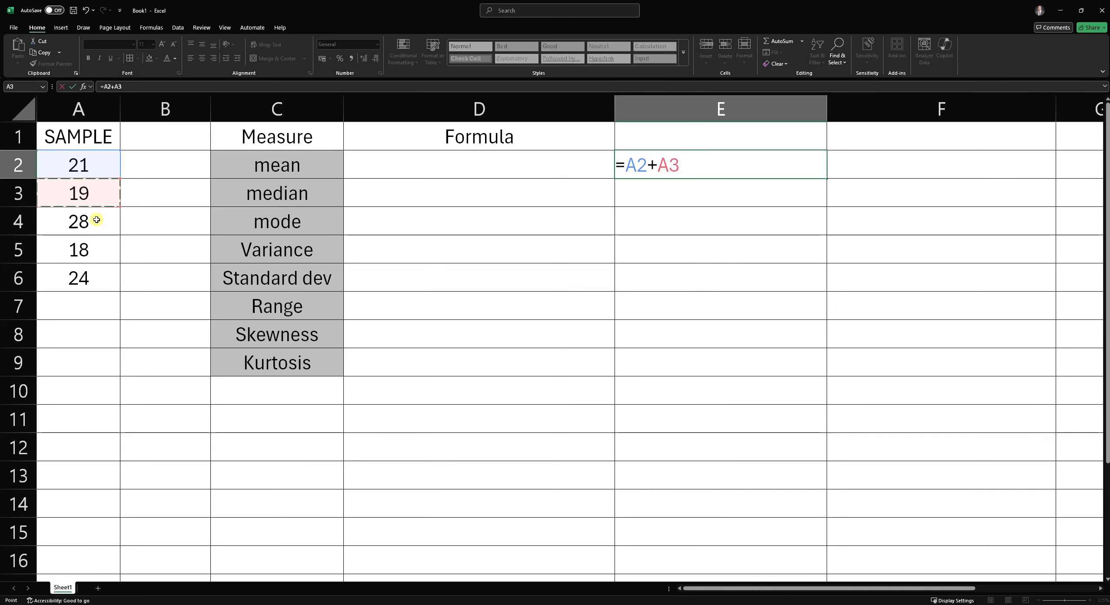
pyautogui.click(97, 219)
pyautogui.click(89, 250)
pyautogui.click(89, 285)
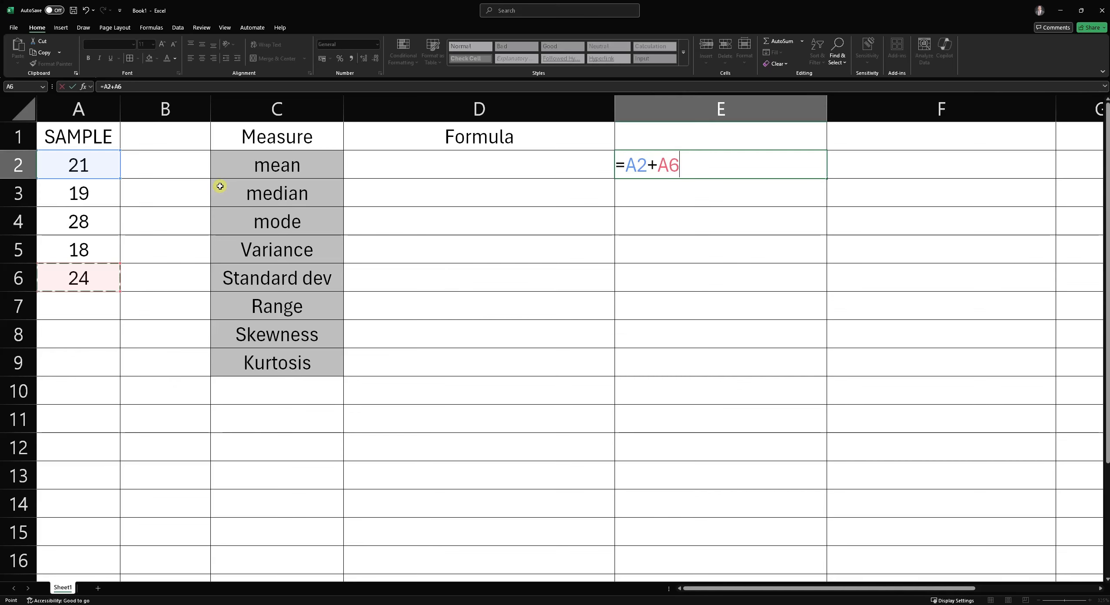
pyautogui.click(543, 222)
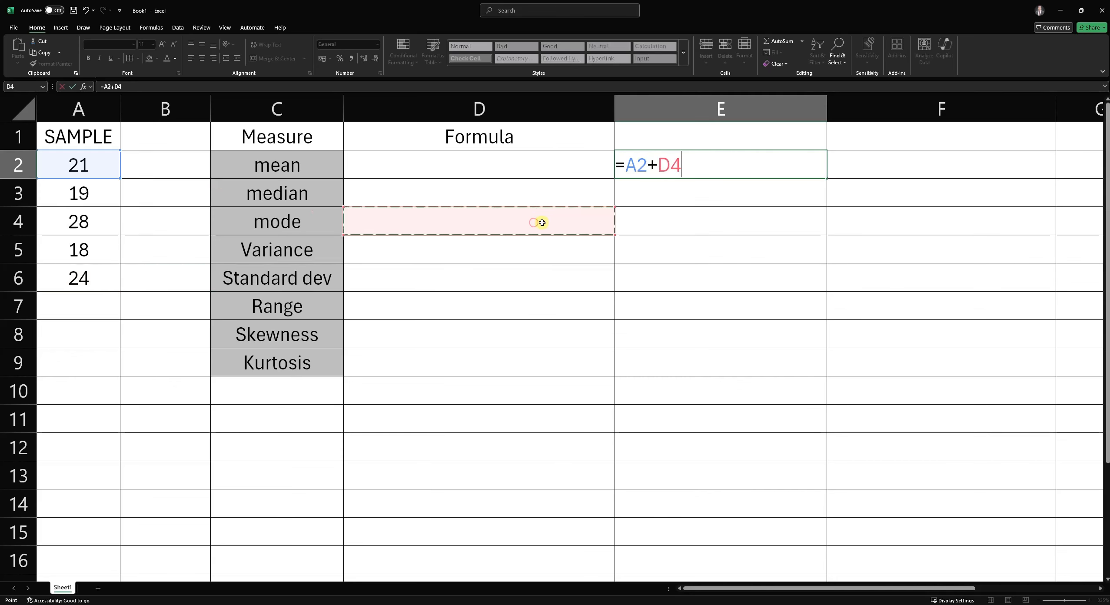
# - Replace the second reference so E2 holds =A2+A3, and confirm the formula
pyautogui.press('BackSpace')
pyautogui.press('BackSpace')
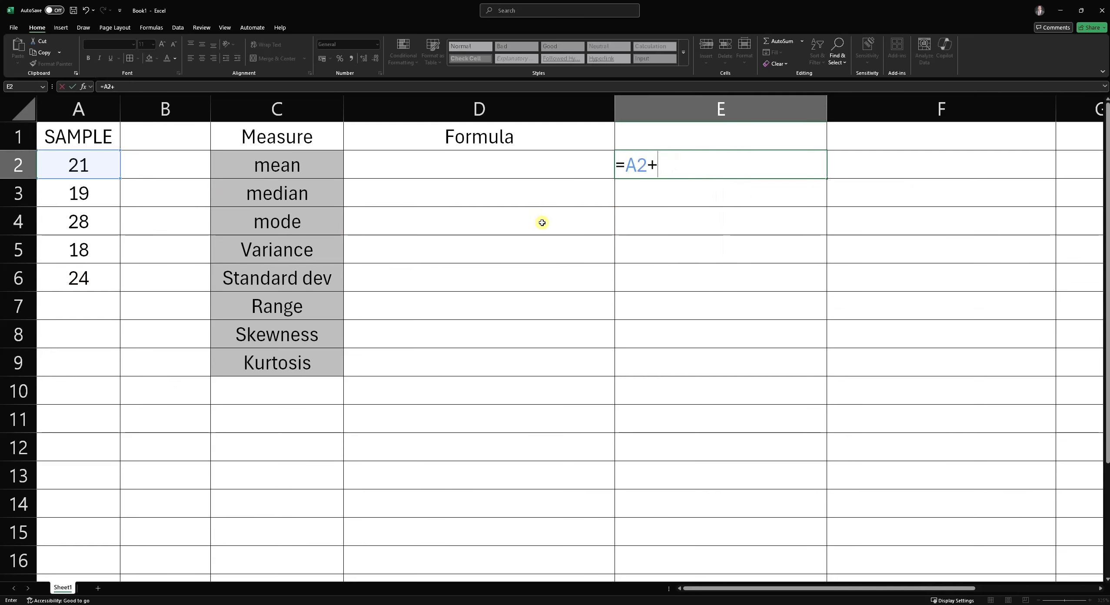
pyautogui.write('!REF')
pyautogui.press('BackSpace')
pyautogui.press('BackSpace')
pyautogui.click(89, 192)
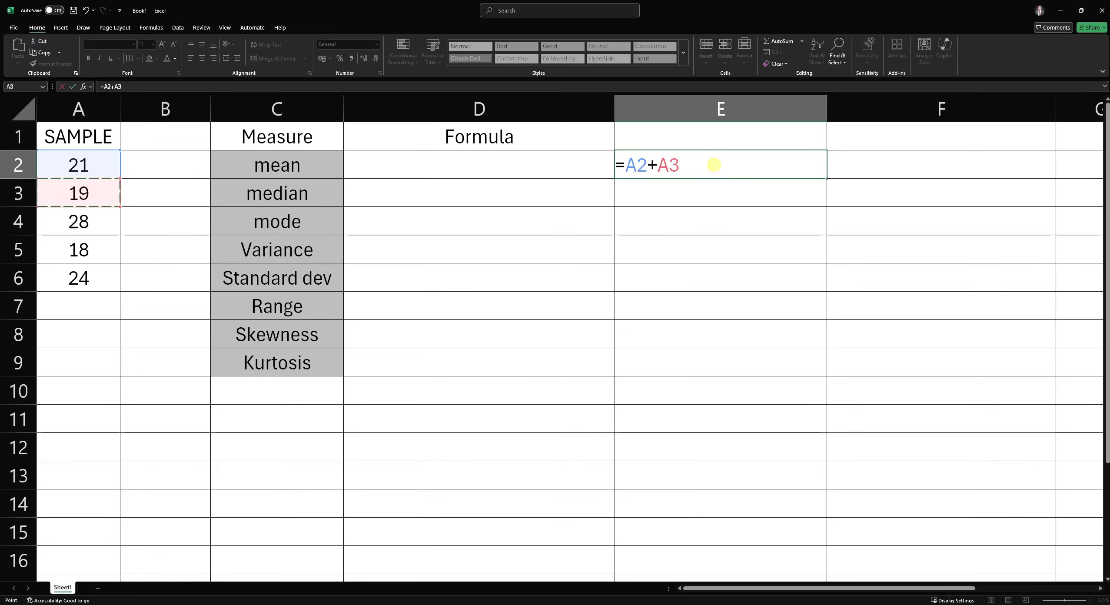
pyautogui.press('Return')
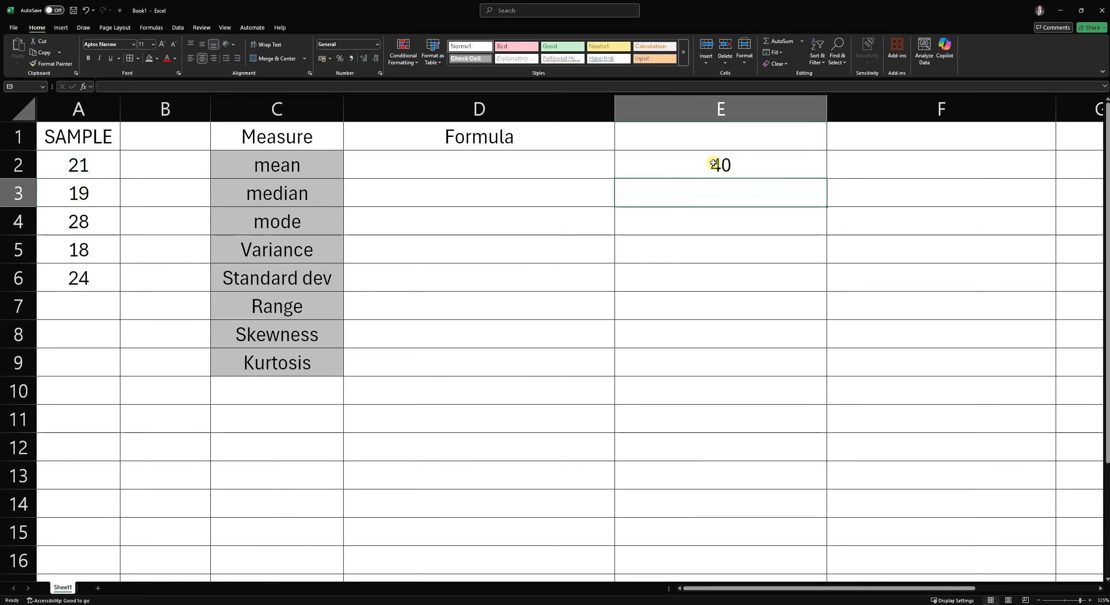
# - Select A2 and A3 to compare their sum with E2's result
pyautogui.click(742, 166)
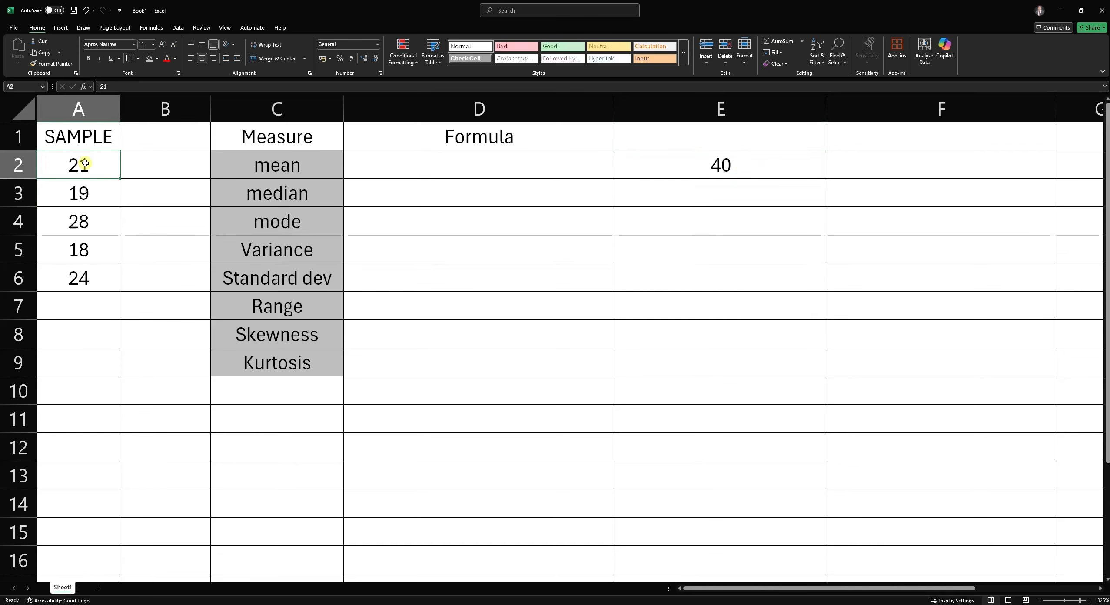
pyautogui.moveTo(85, 163); pyautogui.dragTo(100, 194)
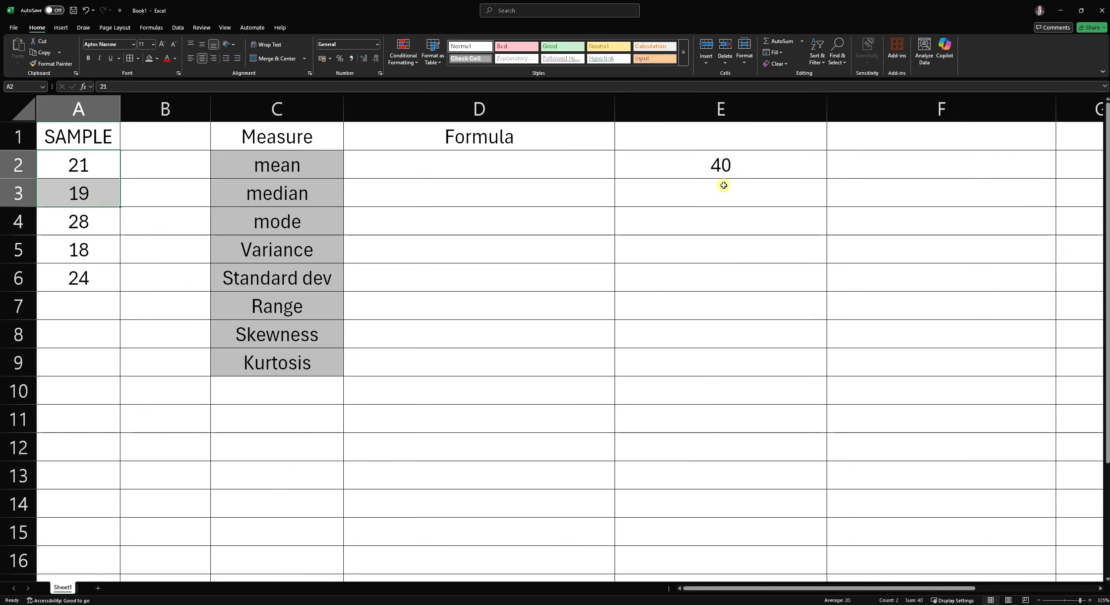
# - Enter the hard-coded formula =21+19 in E3
pyautogui.click(716, 198)
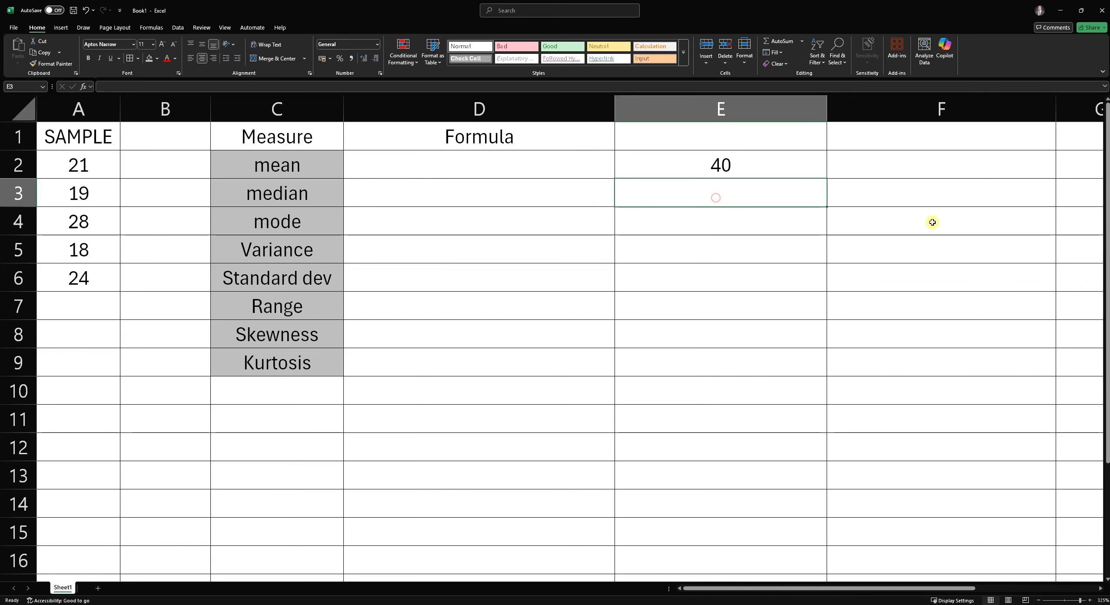
pyautogui.write('=')
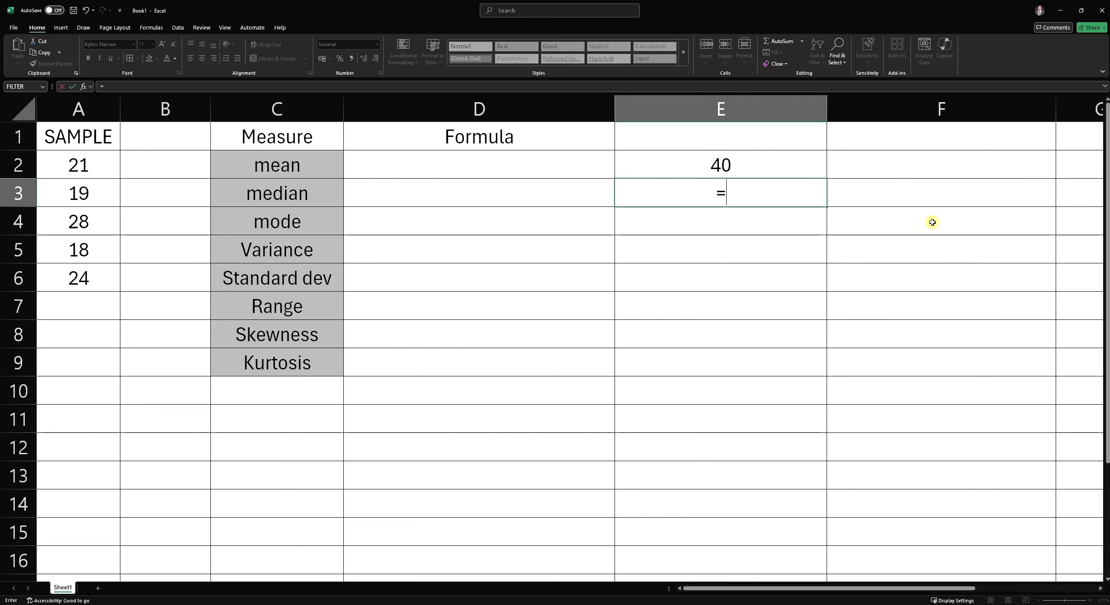
pyautogui.write('21+19')
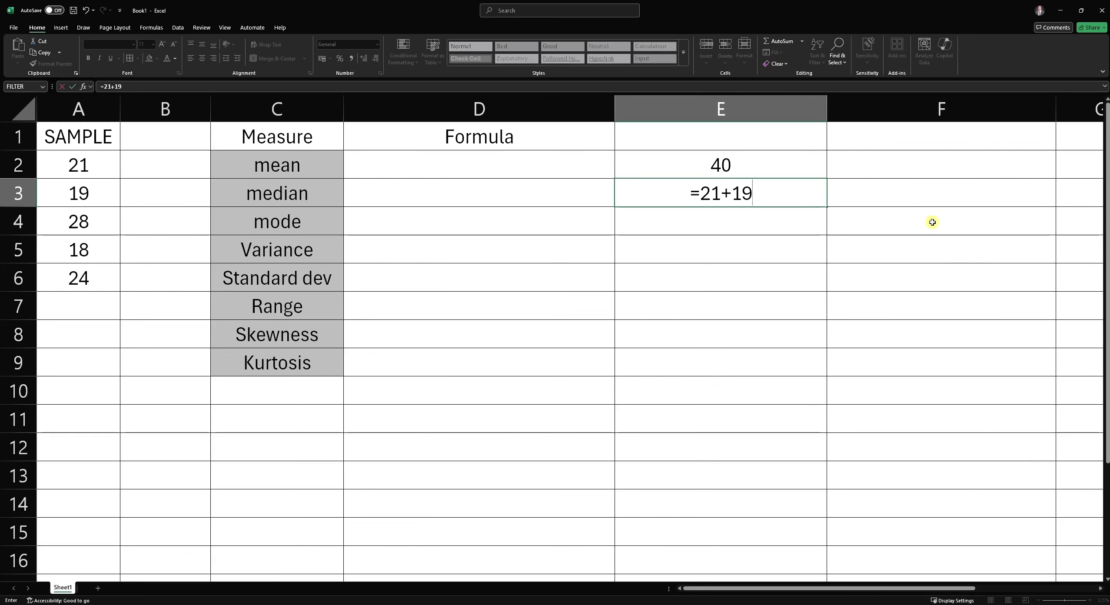
pyautogui.press('Return')
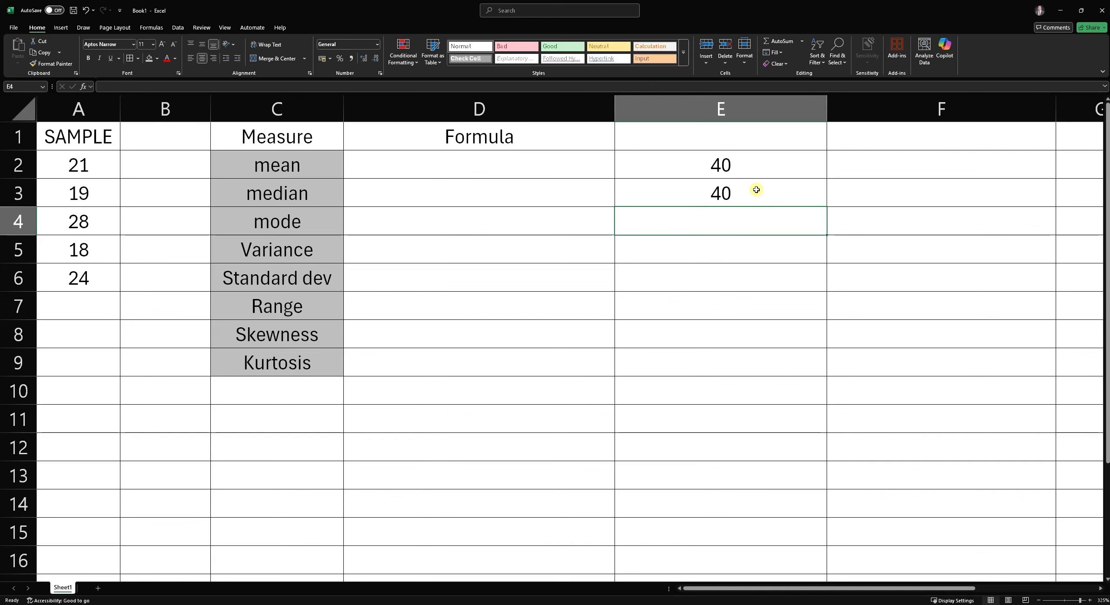
# - Enter the formula =A2+A3 in E4 by typing the cell references
pyautogui.write('=A2')
pyautogui.press('BackSpace')
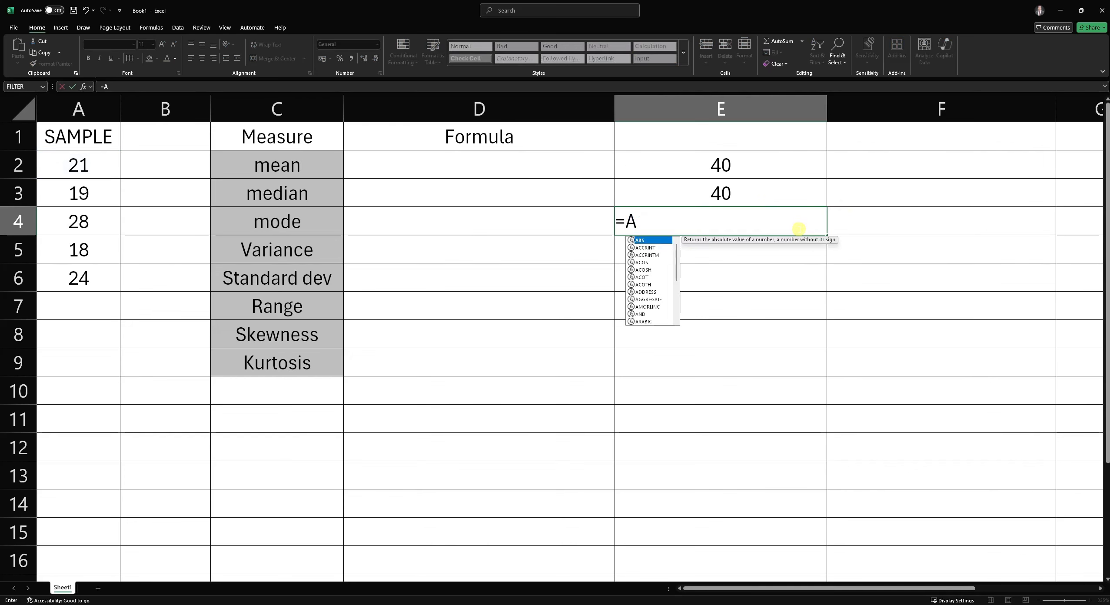
pyautogui.write('2')
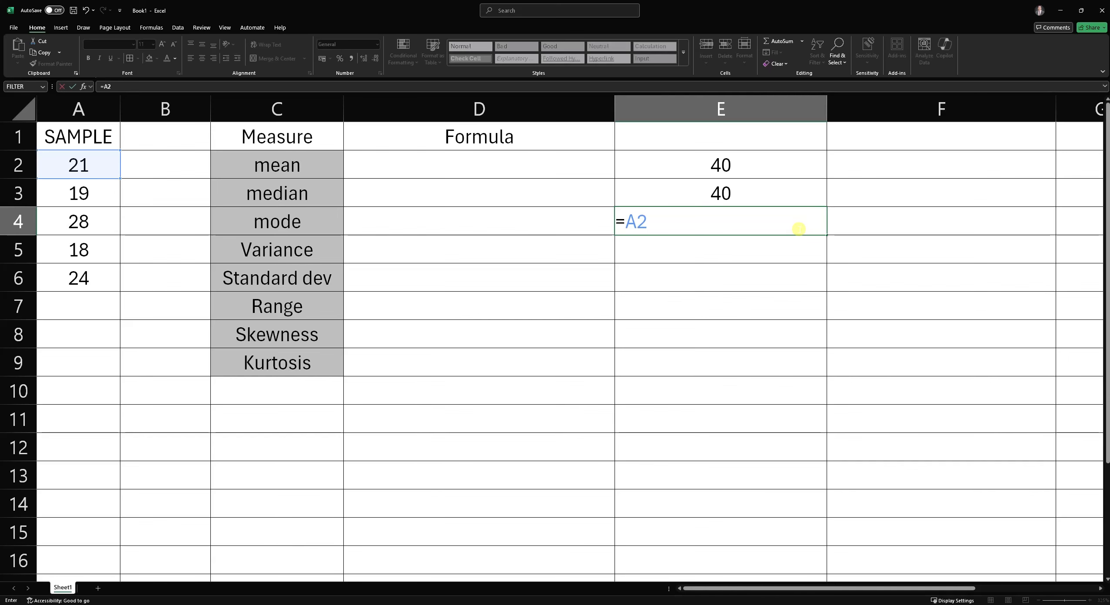
pyautogui.write('+A3')
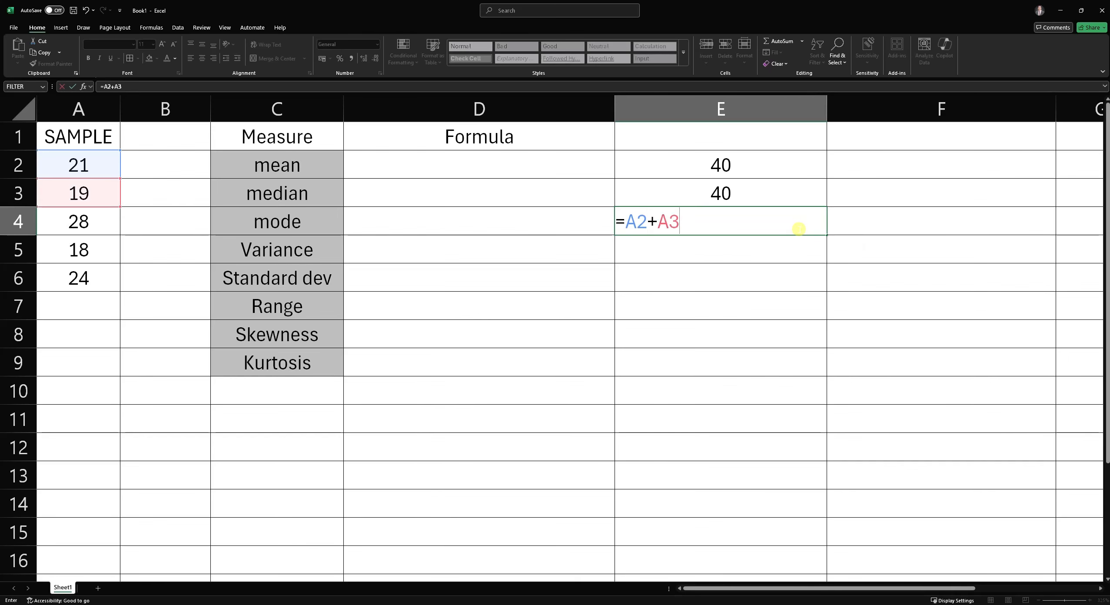
pyautogui.press('Return')
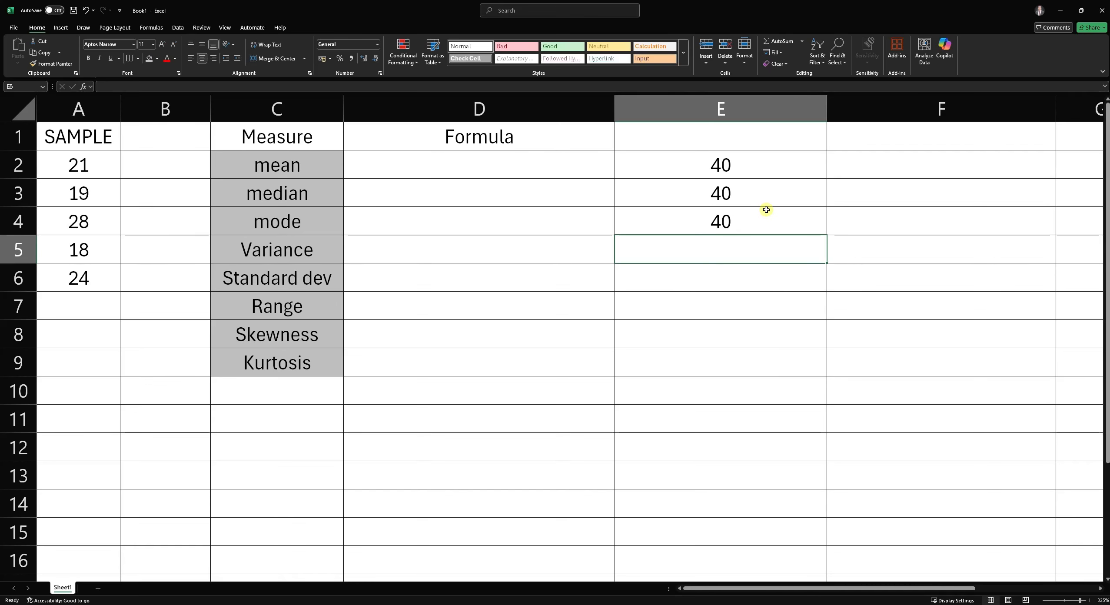
# - Build the formula =A2+A3 in E5 by pointing at cells A2 and A3
pyautogui.write('=')
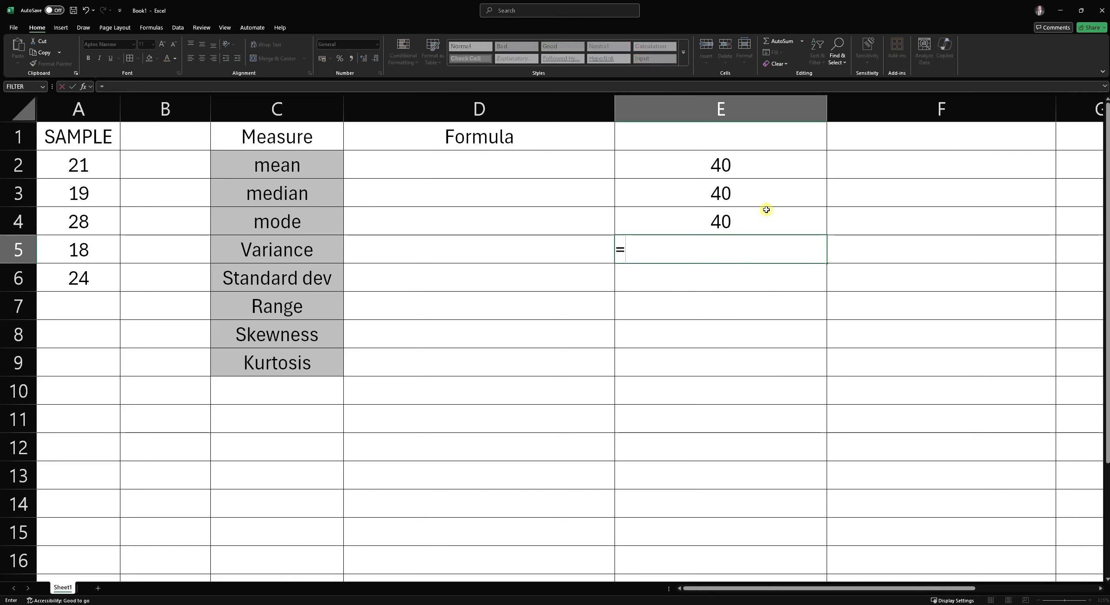
pyautogui.click(87, 164)
pyautogui.write('+')
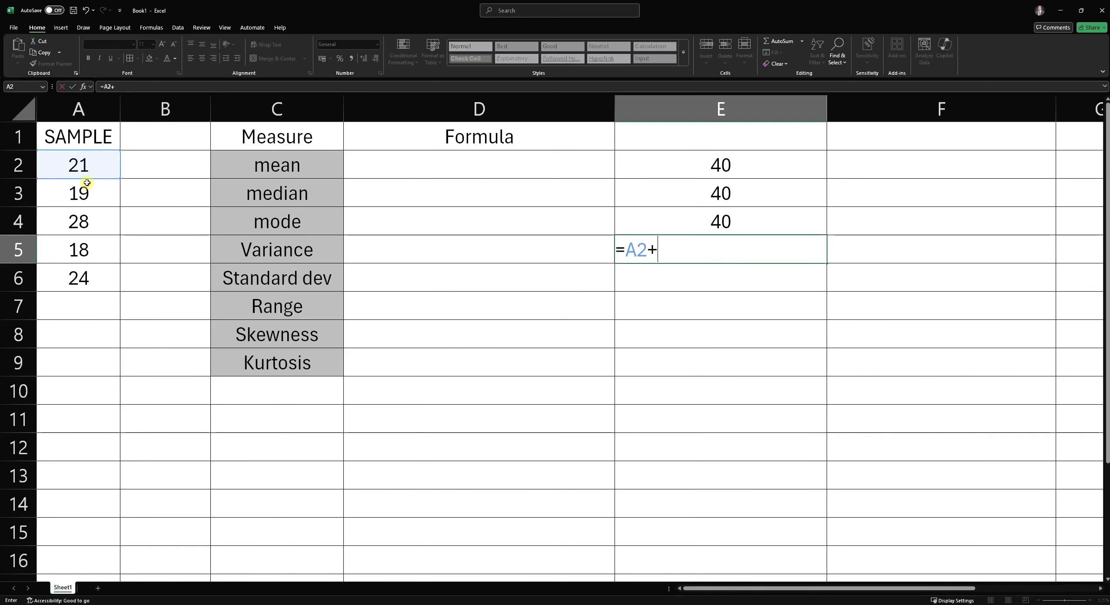
pyautogui.click(82, 188)
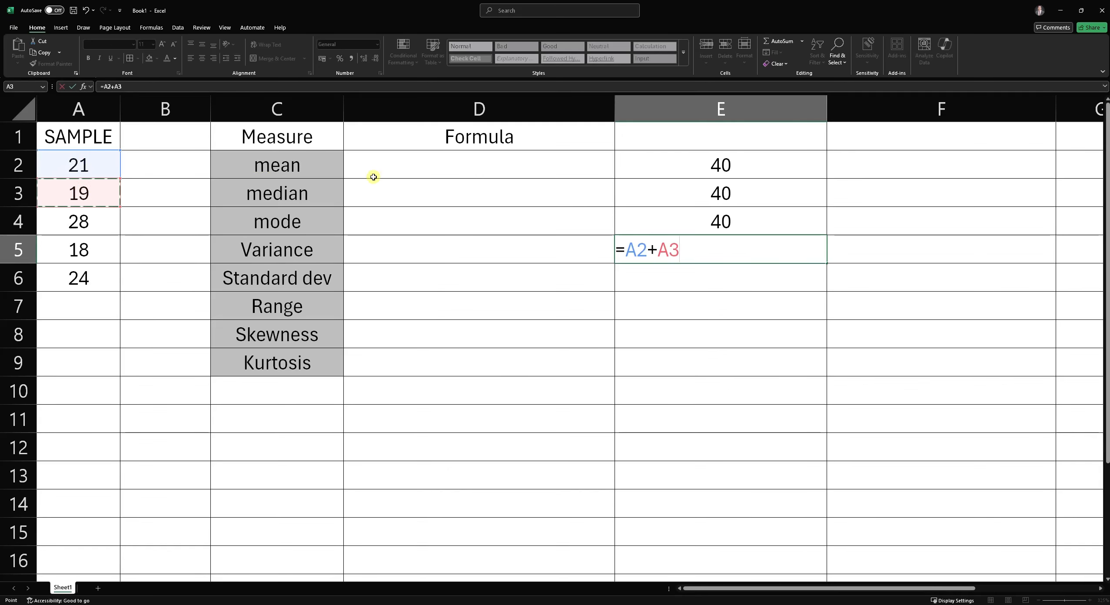
pyautogui.press('Return')
pyautogui.click(741, 251)
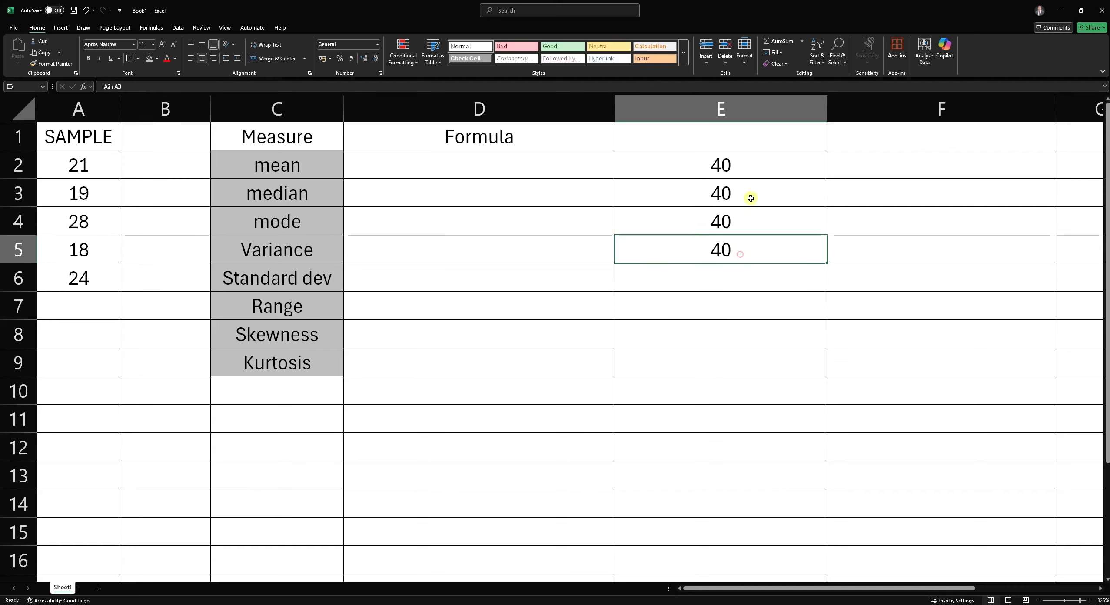
# - Change the sample value in A3 to 17
pyautogui.click(747, 197)
pyautogui.click(740, 250)
pyautogui.click(737, 190)
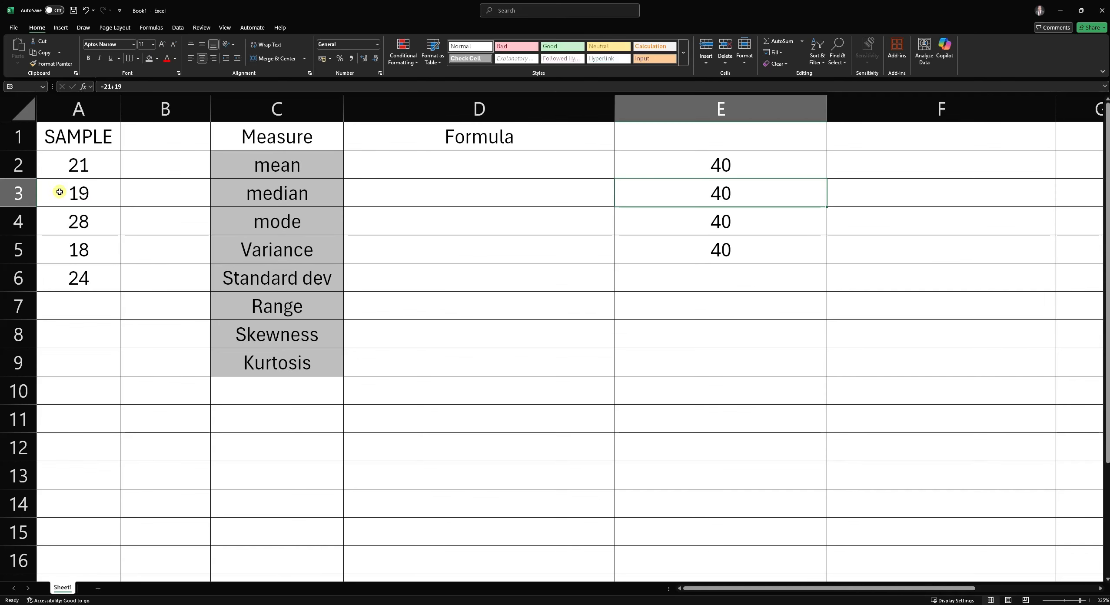
pyautogui.click(26, 193)
pyautogui.click(61, 194)
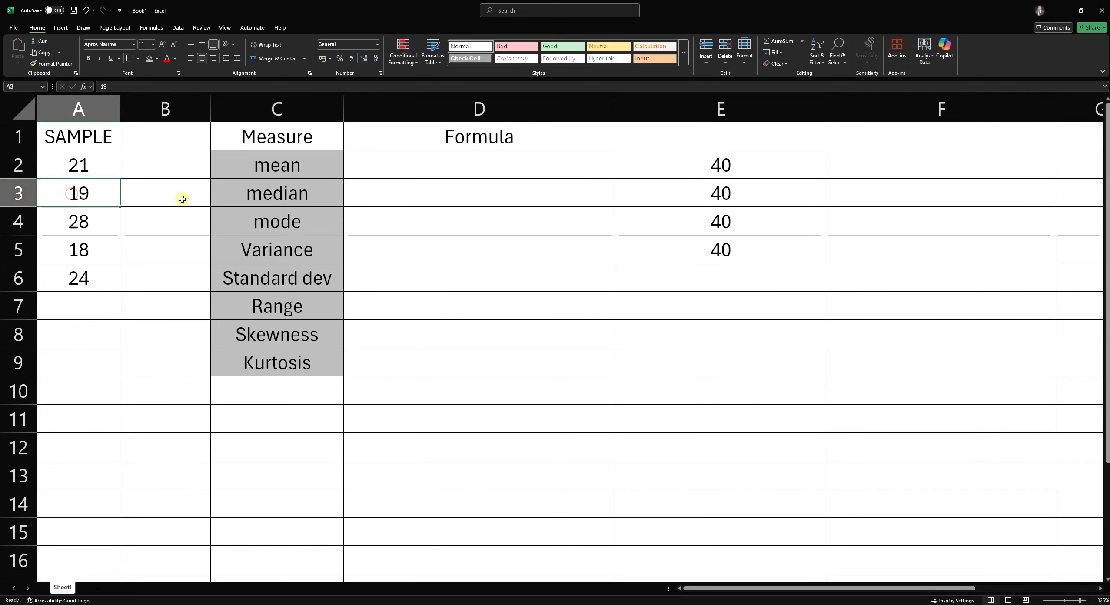
pyautogui.write('17')
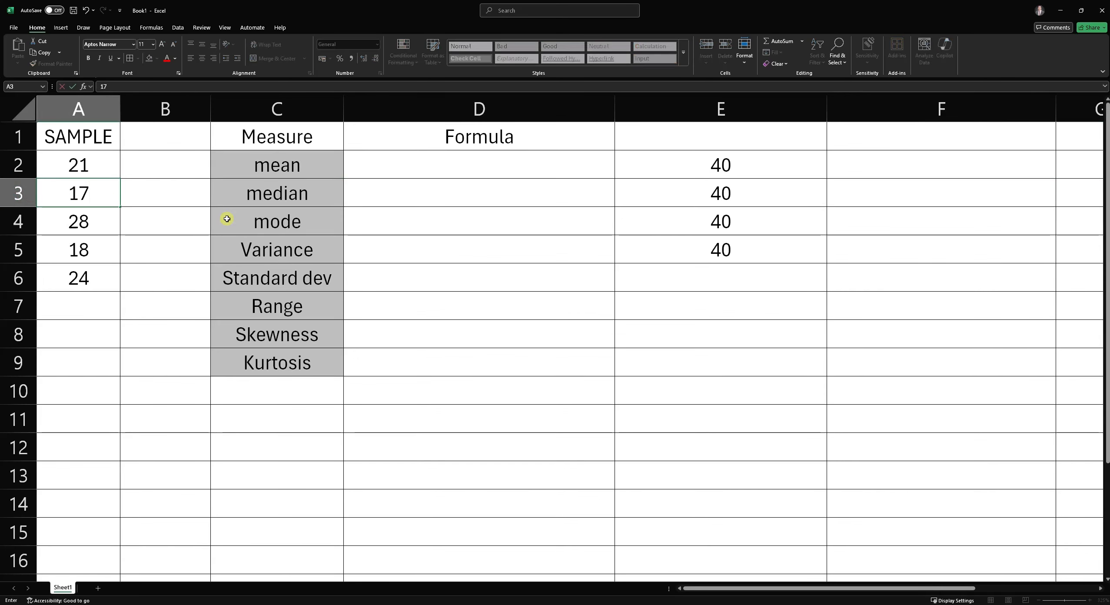
pyautogui.press('Return')
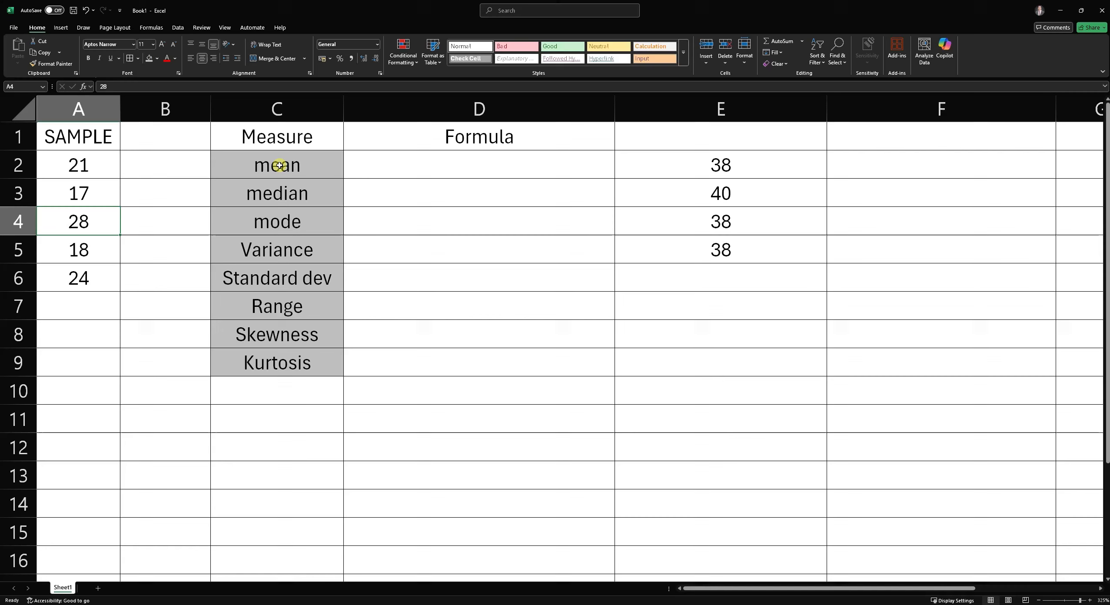
# - Inspect the formulas in E2 through E5 to compare how each result responds
pyautogui.click(792, 164)
pyautogui.click(743, 222)
pyautogui.click(751, 245)
pyautogui.click(757, 221)
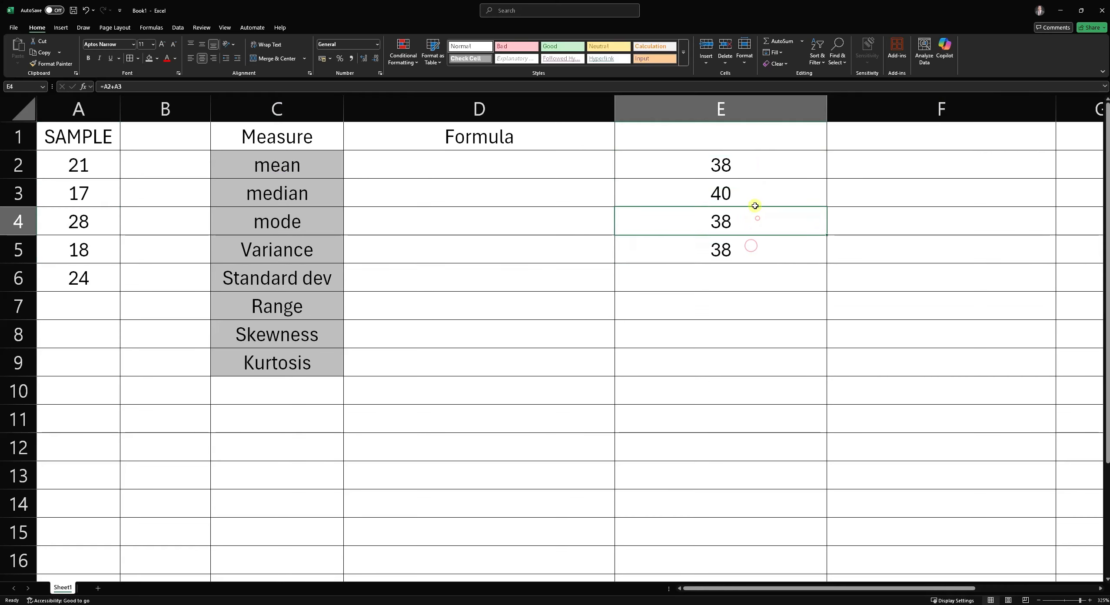
pyautogui.click(753, 165)
pyautogui.click(754, 225)
pyautogui.click(750, 249)
pyautogui.click(754, 175)
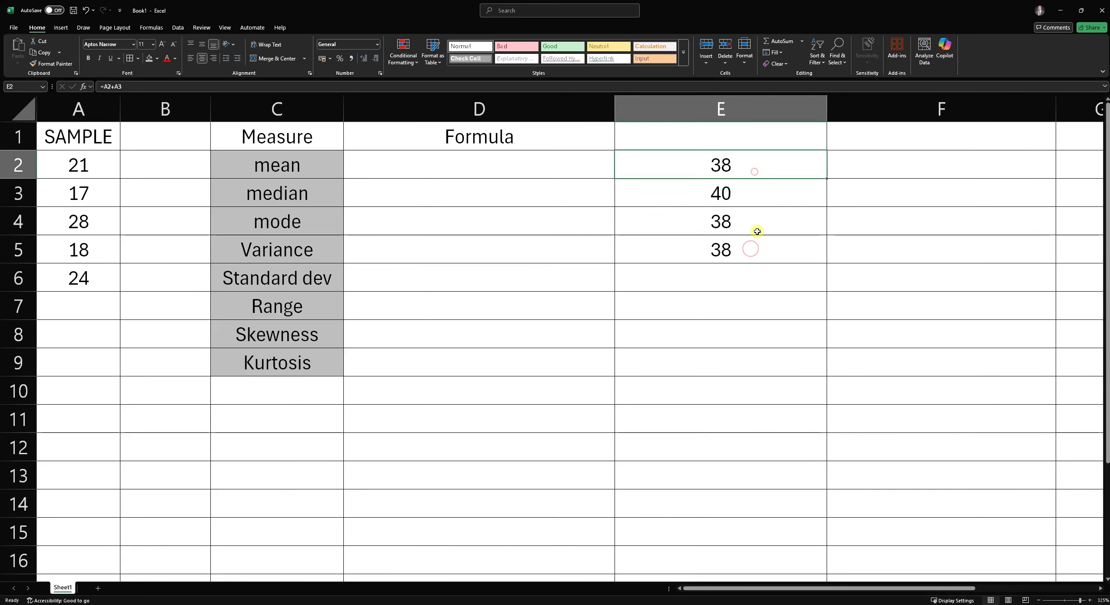
pyautogui.click(760, 228)
pyautogui.click(758, 248)
pyautogui.click(715, 192)
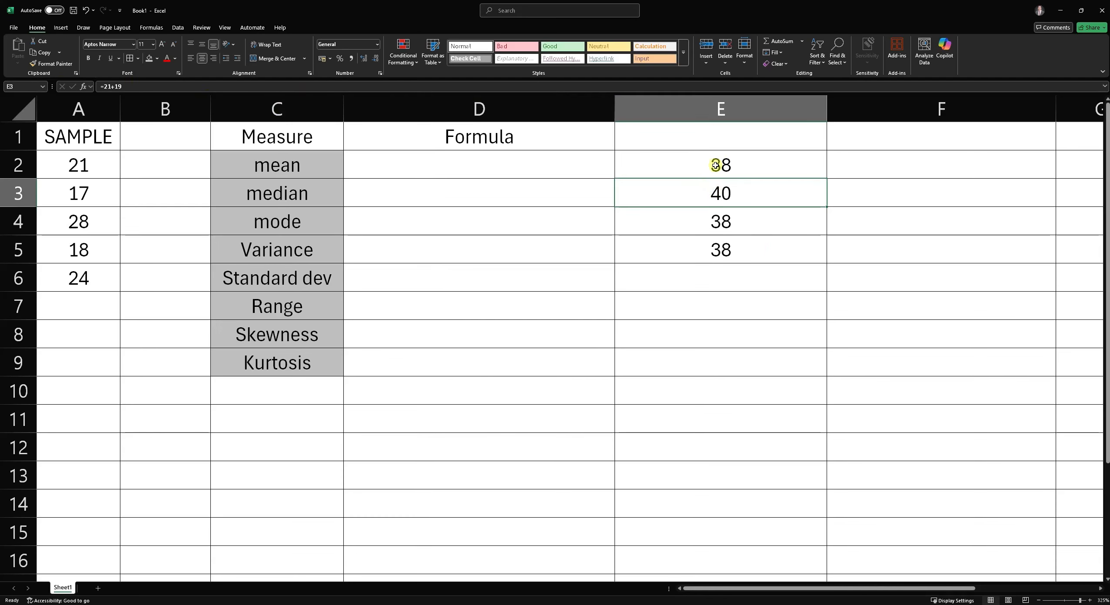
pyautogui.click(131, 84)
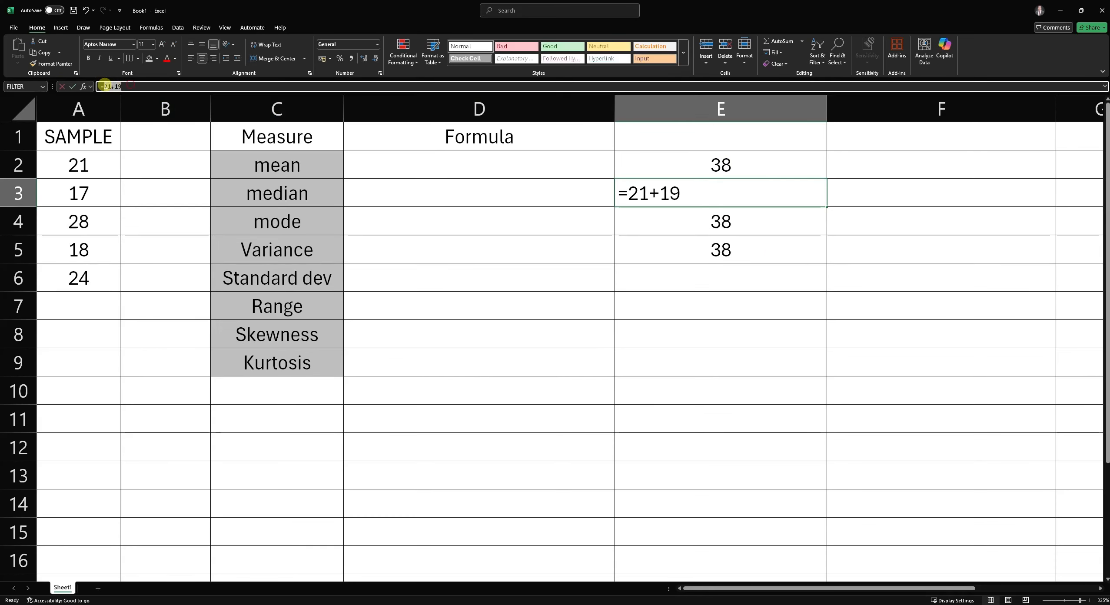
pyautogui.moveTo(677, 193); pyautogui.dragTo(625, 193)
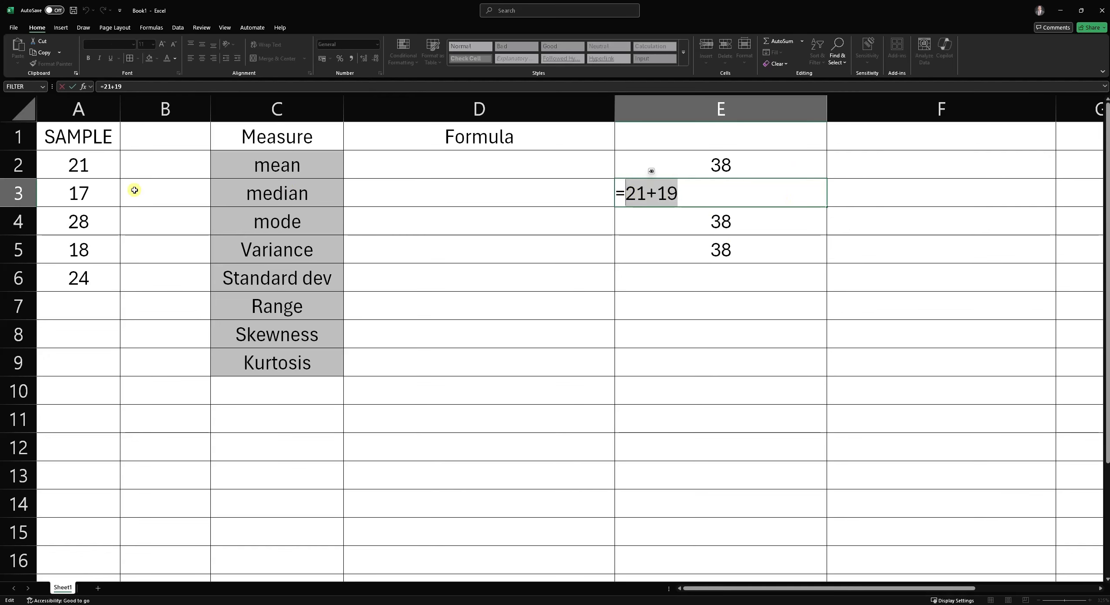
pyautogui.click(742, 222)
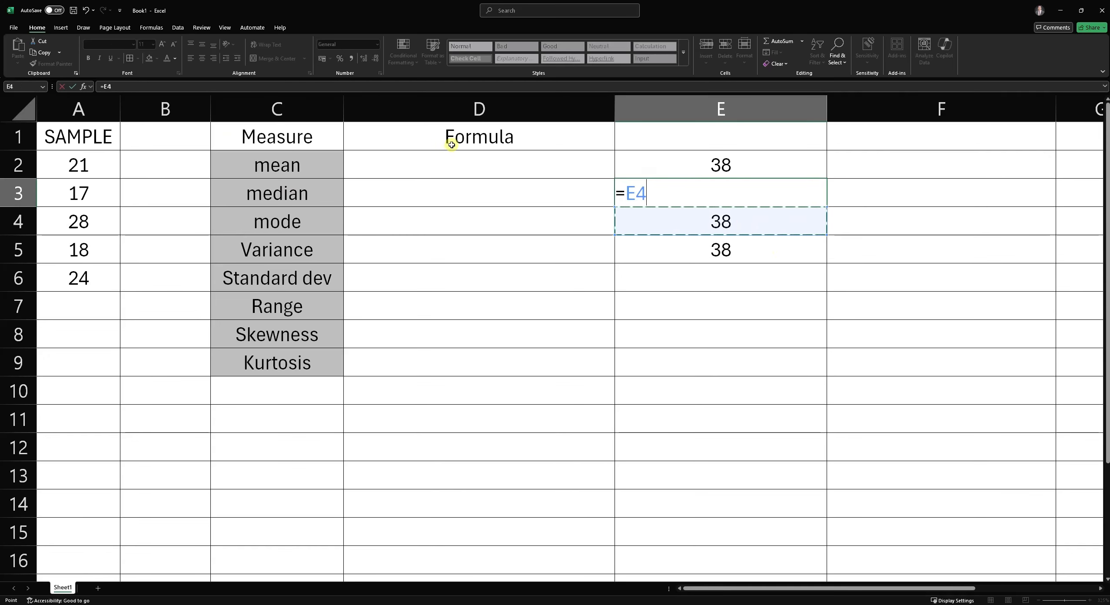
pyautogui.press('Escape')
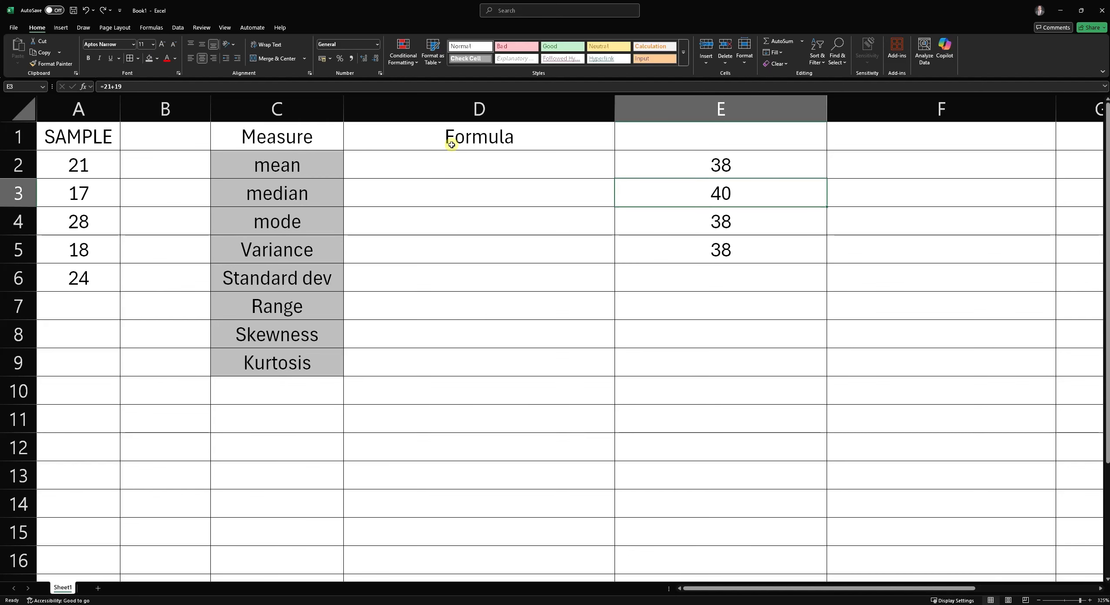
# - Review the formulas in E4 and E3 again, opening E4's formula for editing to show its cell references
pyautogui.click(741, 222)
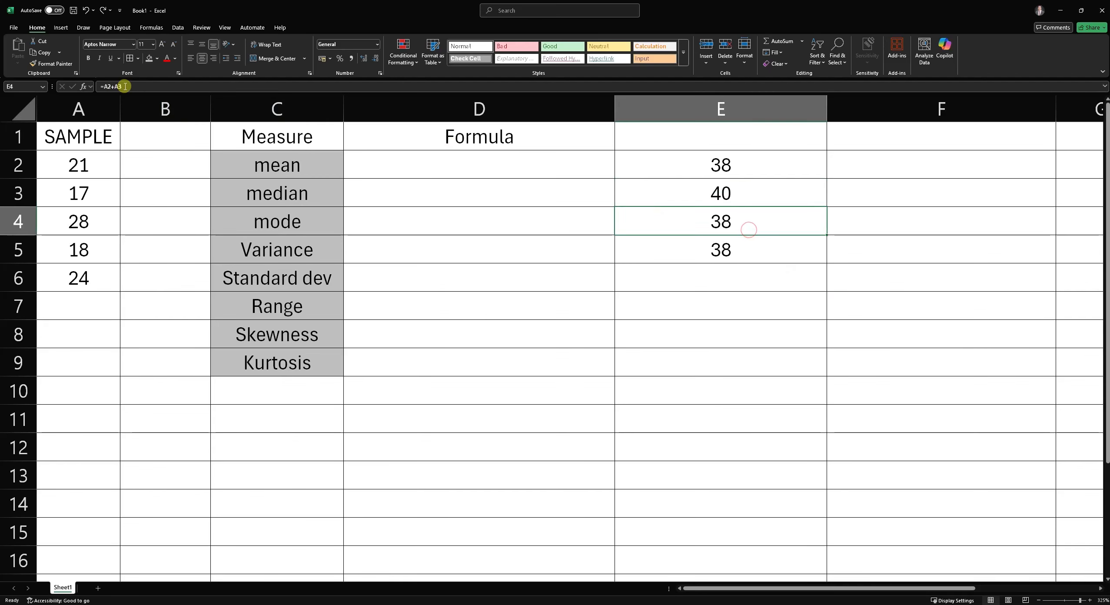
pyautogui.click(108, 87)
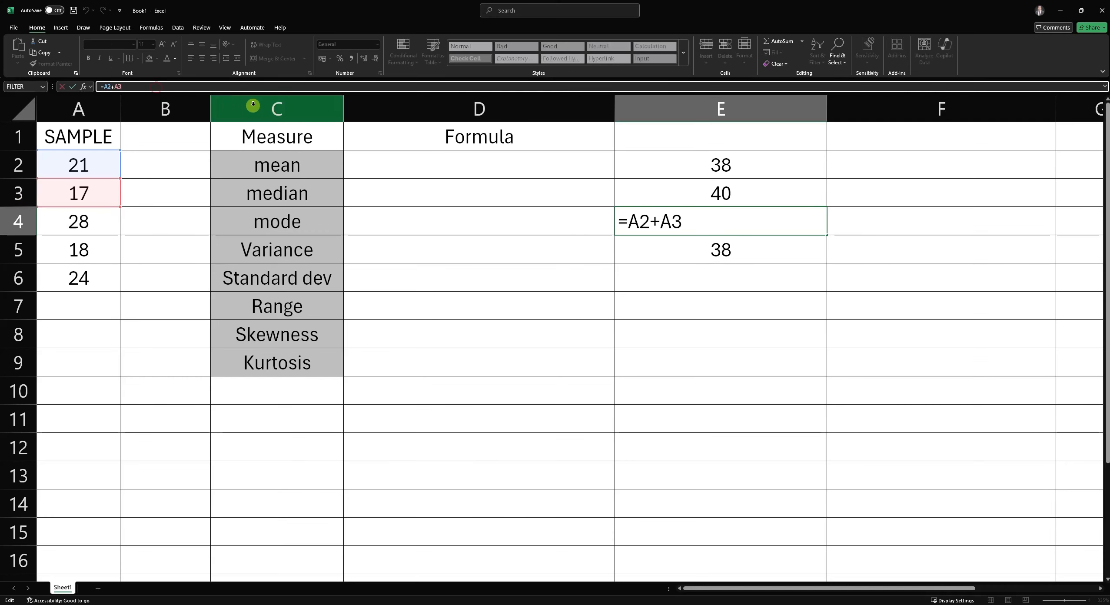
pyautogui.press('Return')
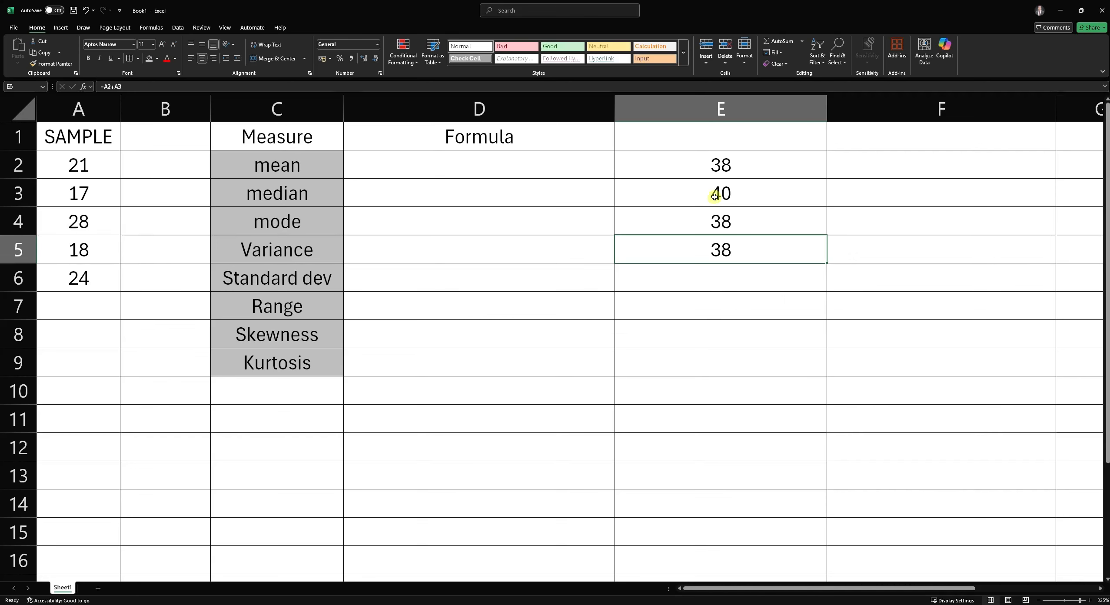
pyautogui.click(851, 198)
pyautogui.click(777, 194)
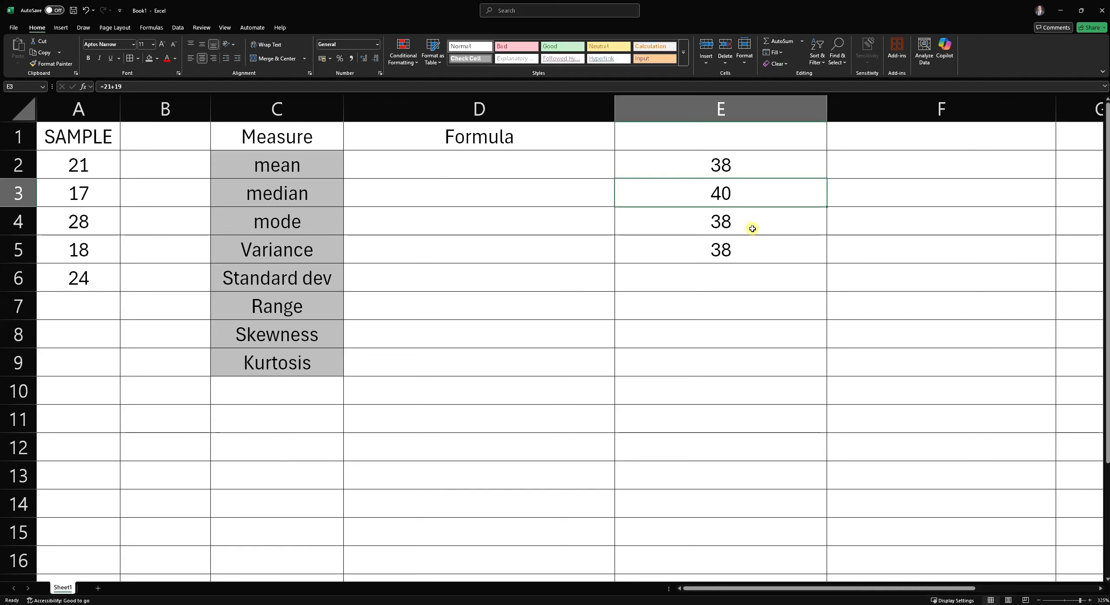
pyautogui.click(757, 223)
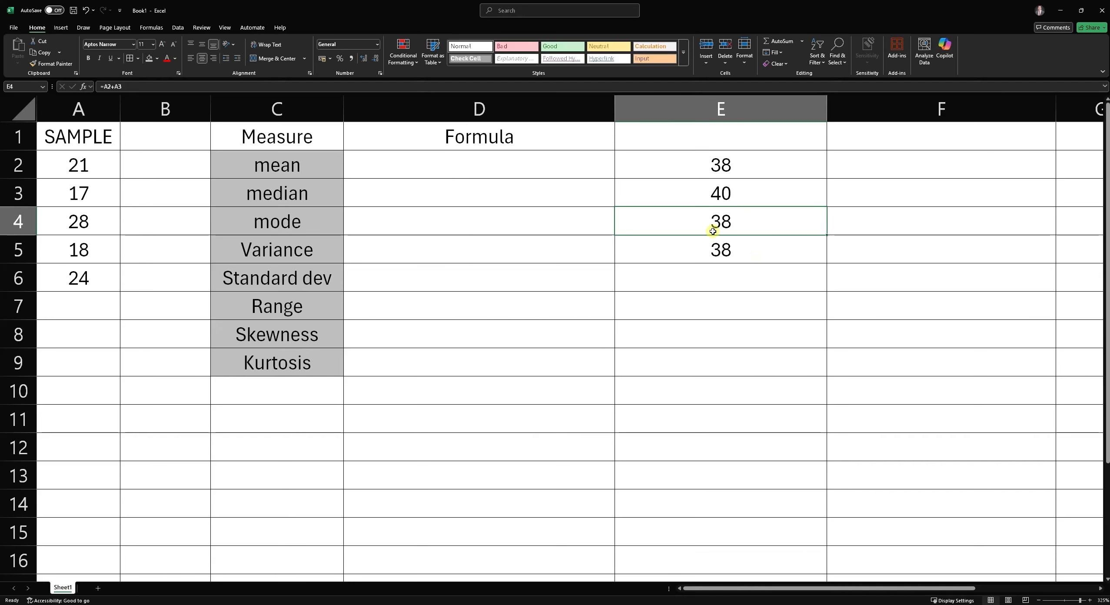
# - Clear the contents of cells E2 through E5
pyautogui.moveTo(728, 168); pyautogui.dragTo(723, 255)
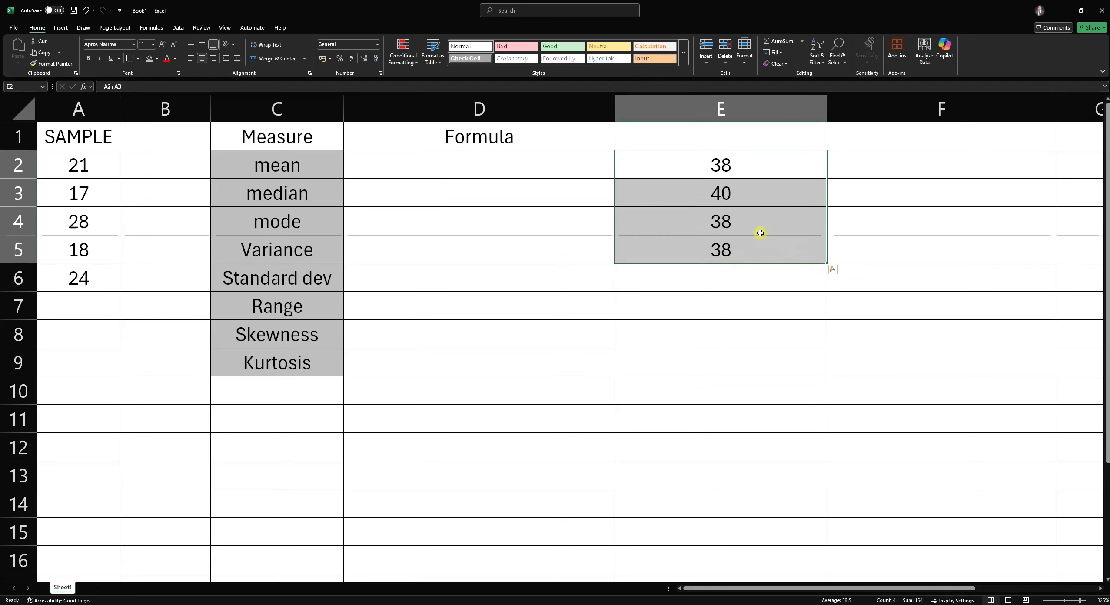
pyautogui.press('Delete')
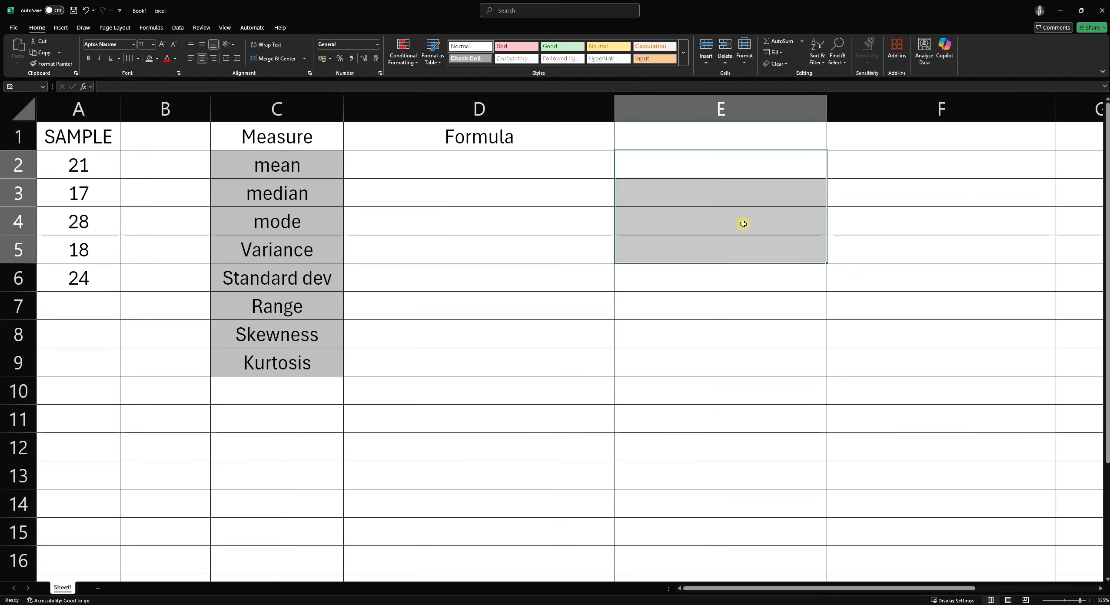
# - Enter a long hard-coded sum =12+12+45+12+4512+4512+4512+45+1245+12+124 in E2
pyautogui.click(702, 172)
pyautogui.write('=')
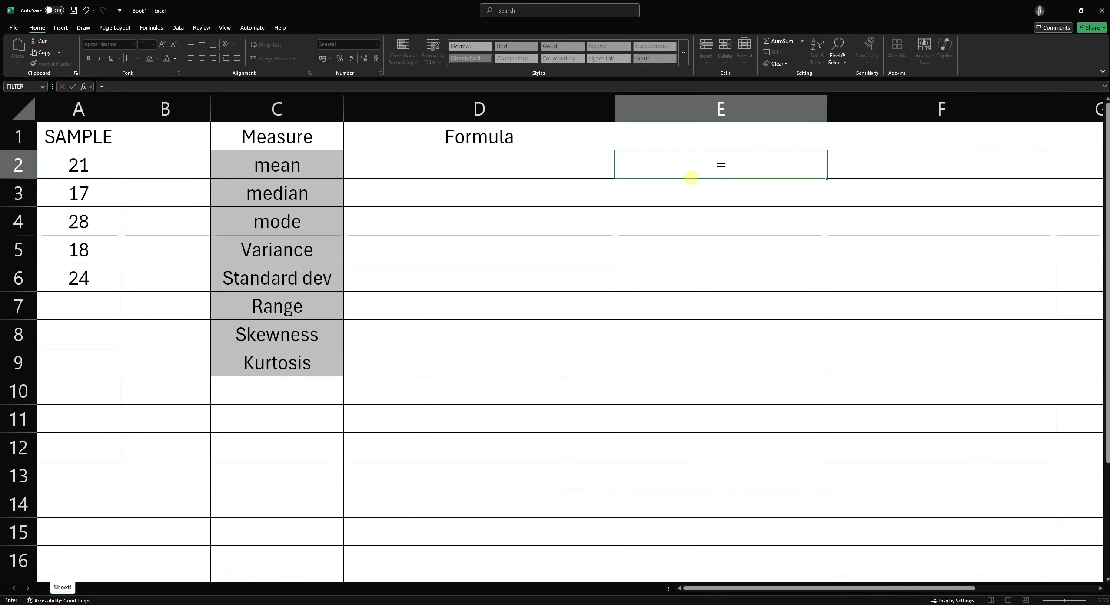
pyautogui.write('12+12+45+12+4512')
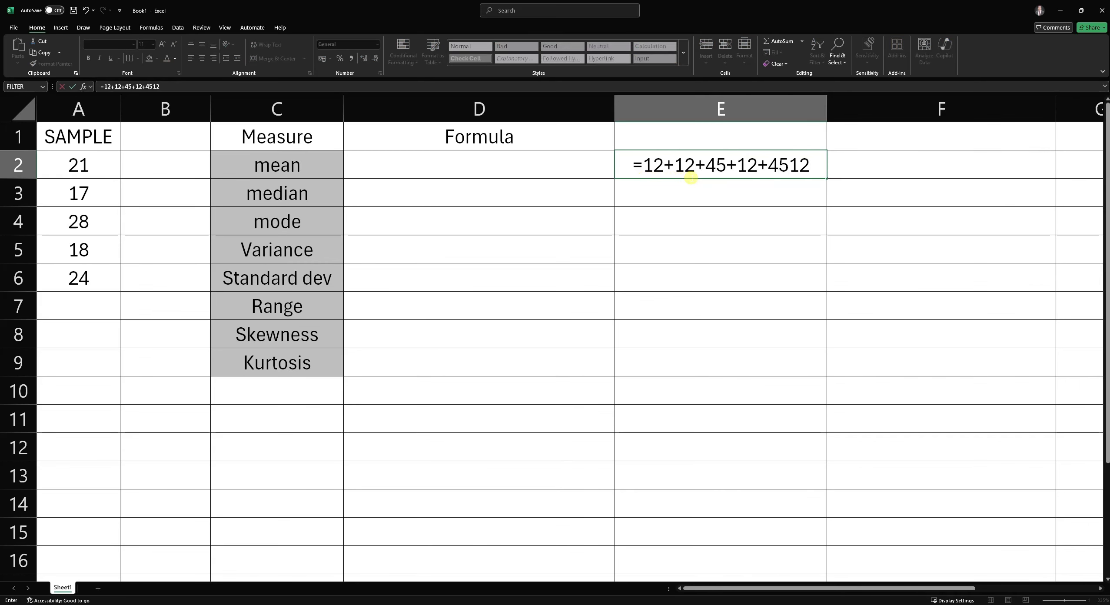
pyautogui.write('+4512+4512')
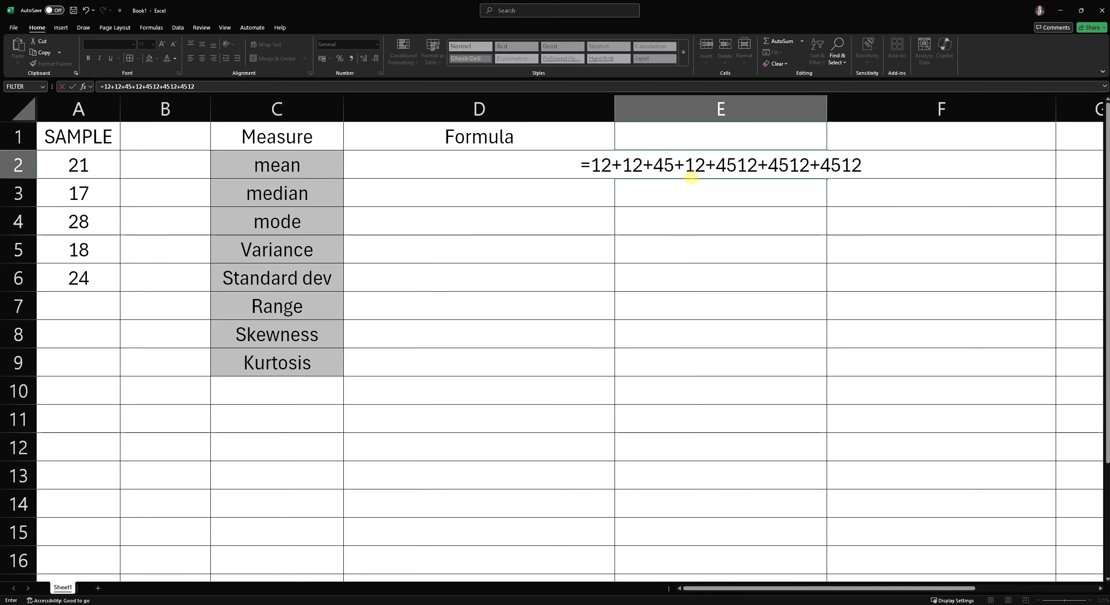
pyautogui.write('+45+1245+')
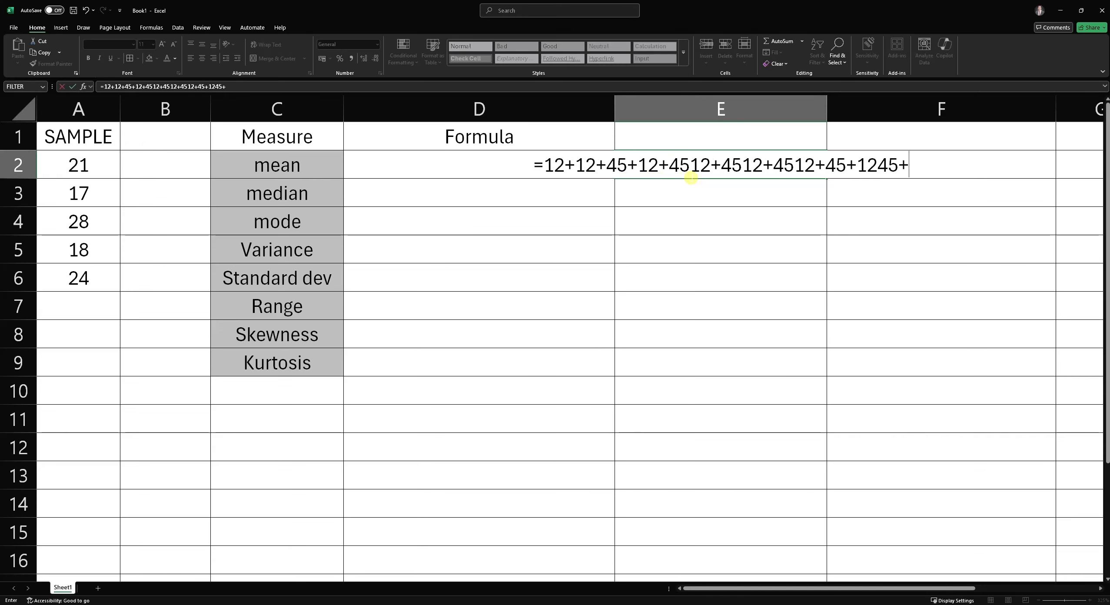
pyautogui.write('12+124')
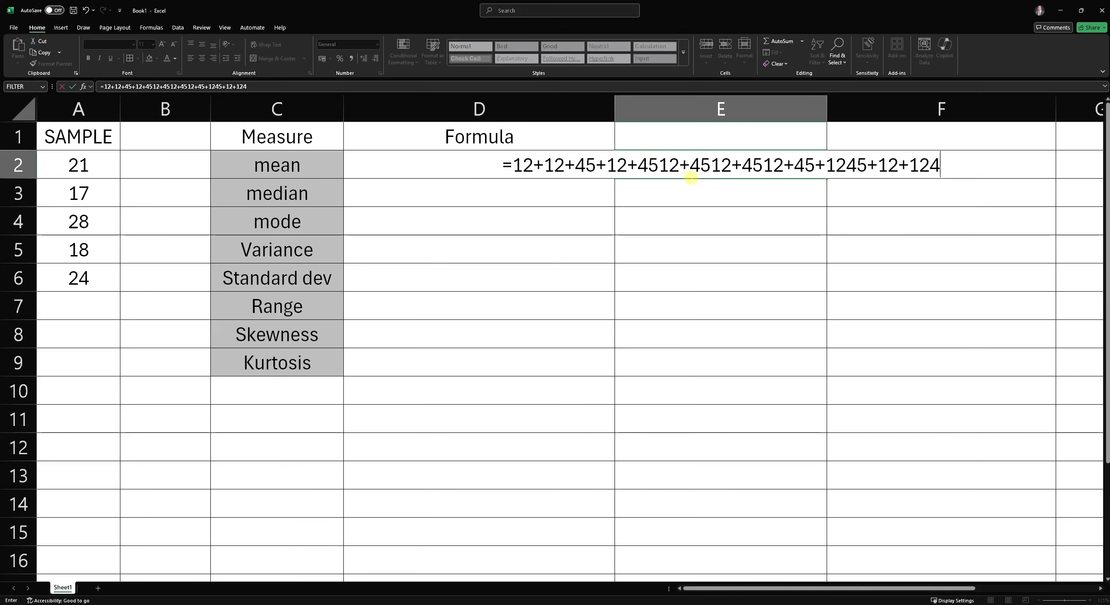
pyautogui.press('Return')
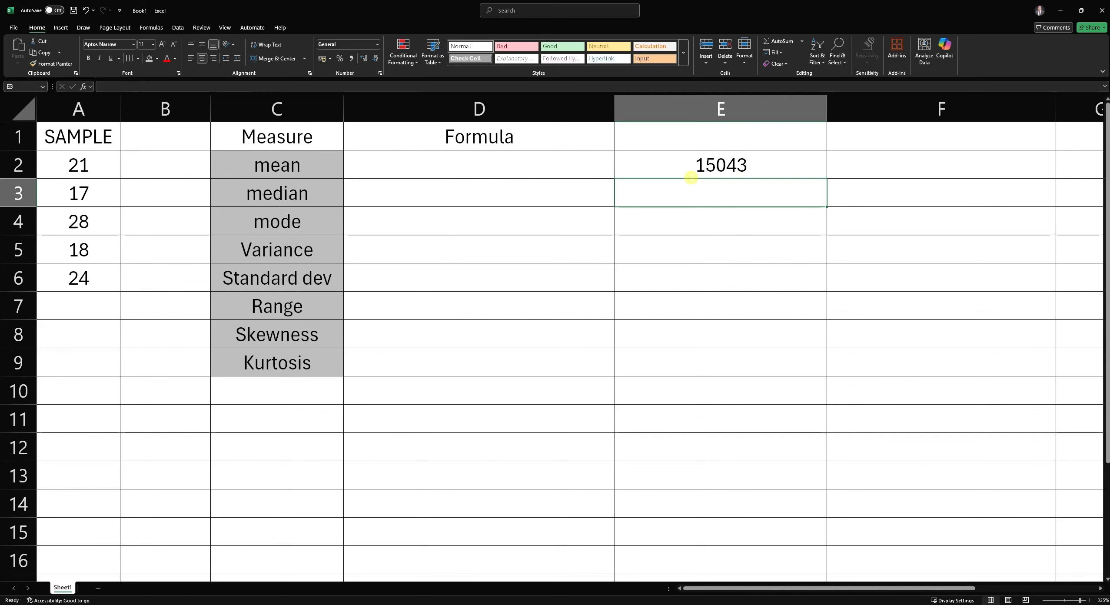
# - Type the note PEMDAS in E3 and erase its text
pyautogui.write('PEMDAS')
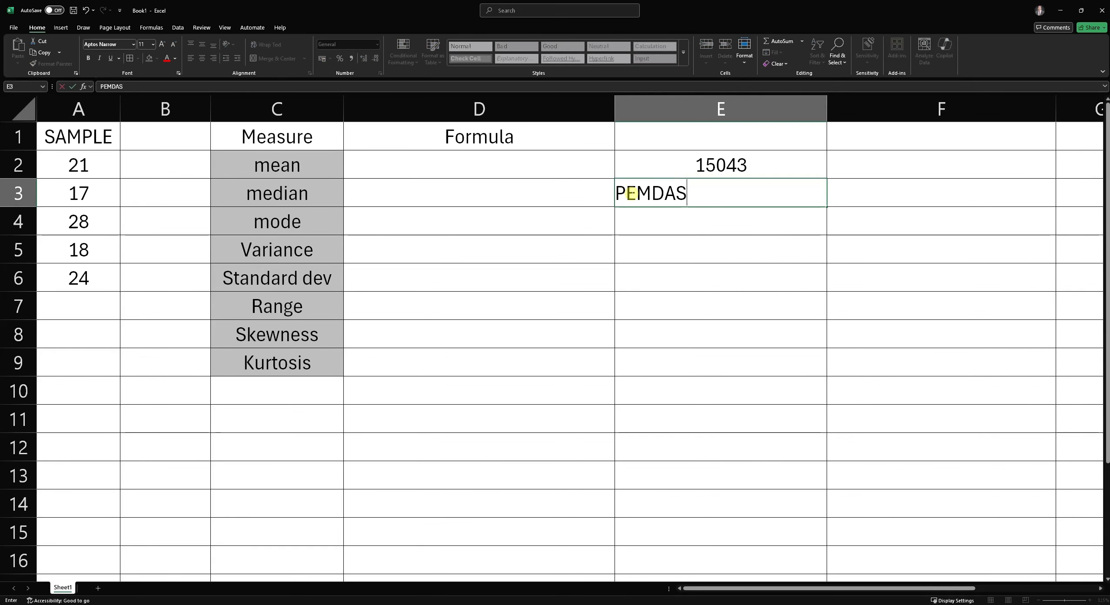
pyautogui.moveTo(616, 194); pyautogui.dragTo(687, 197)
pyautogui.click(638, 197)
pyautogui.click(696, 196)
pyautogui.moveTo(709, 194); pyautogui.dragTo(665, 196)
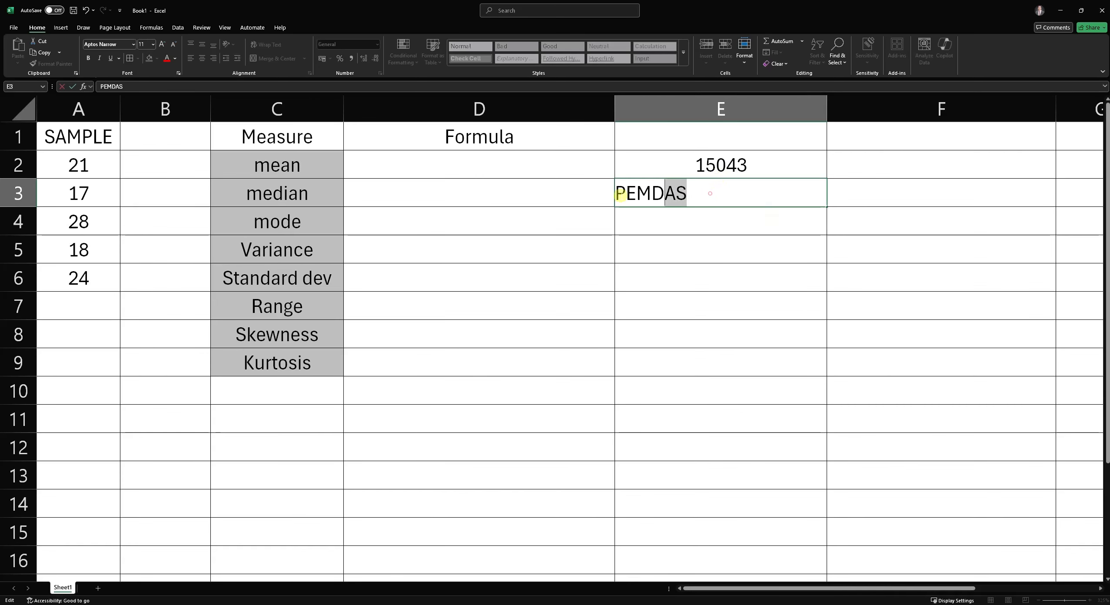
pyautogui.press('BackSpace')
pyautogui.press('BackSpace')
pyautogui.press('BackSpace')
pyautogui.press('BackSpace')
pyautogui.press('BackSpace')
# - Clear E2 and build the mean formula =(A2+A3+A4+A5+A6)/5 there by pointing at cells A2 through A6
pyautogui.click(756, 161)
pyautogui.press('Delete')
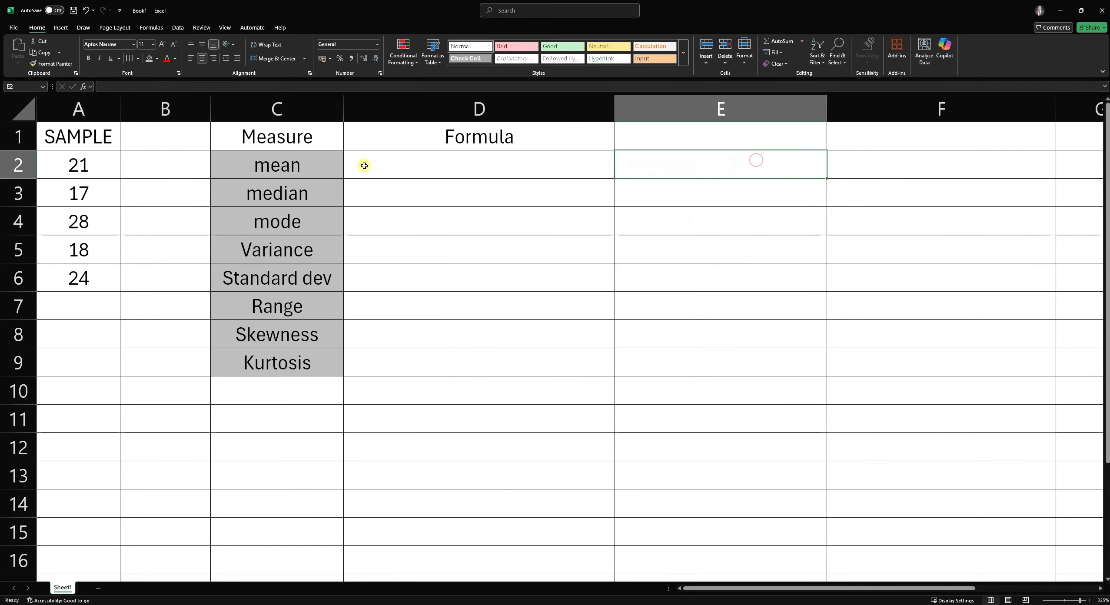
pyautogui.click(67, 170)
pyautogui.click(691, 166)
pyautogui.write('=')
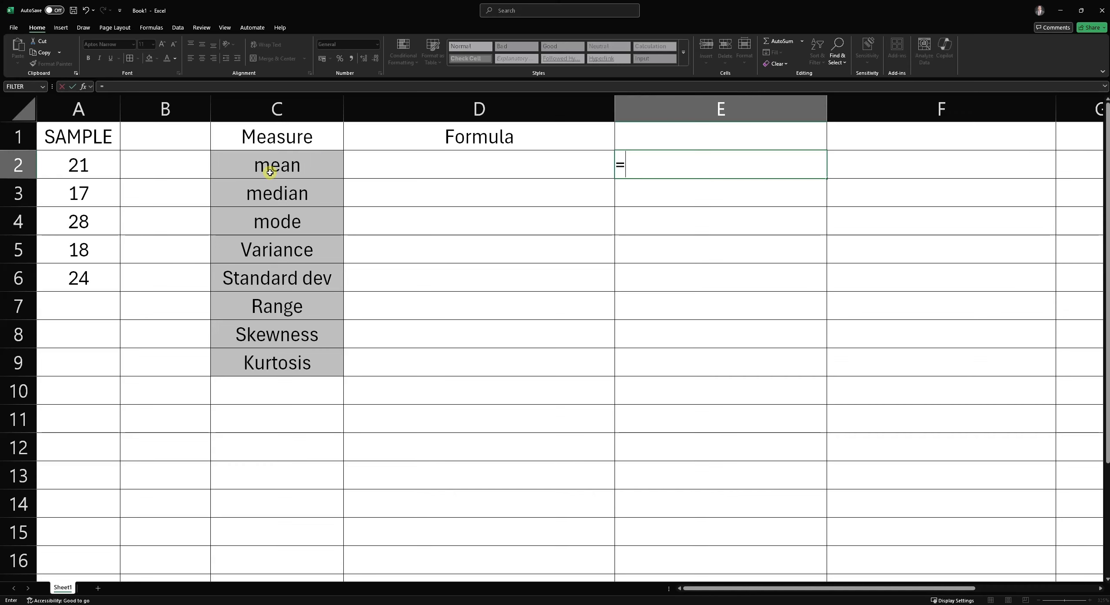
pyautogui.write('(')
pyautogui.click(103, 169)
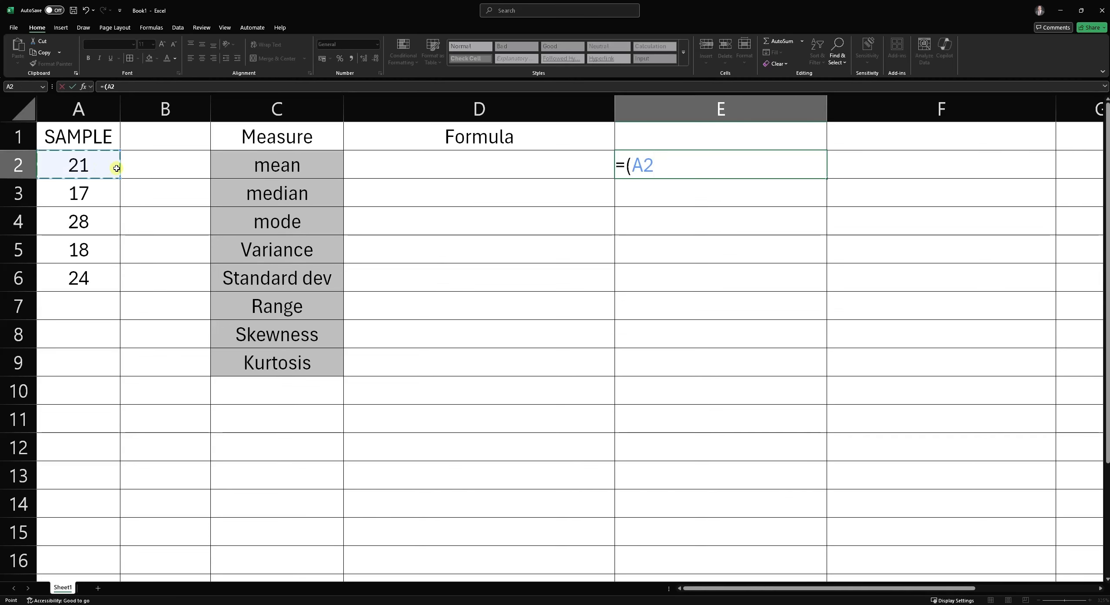
pyautogui.write('+')
pyautogui.click(88, 191)
pyautogui.write('+')
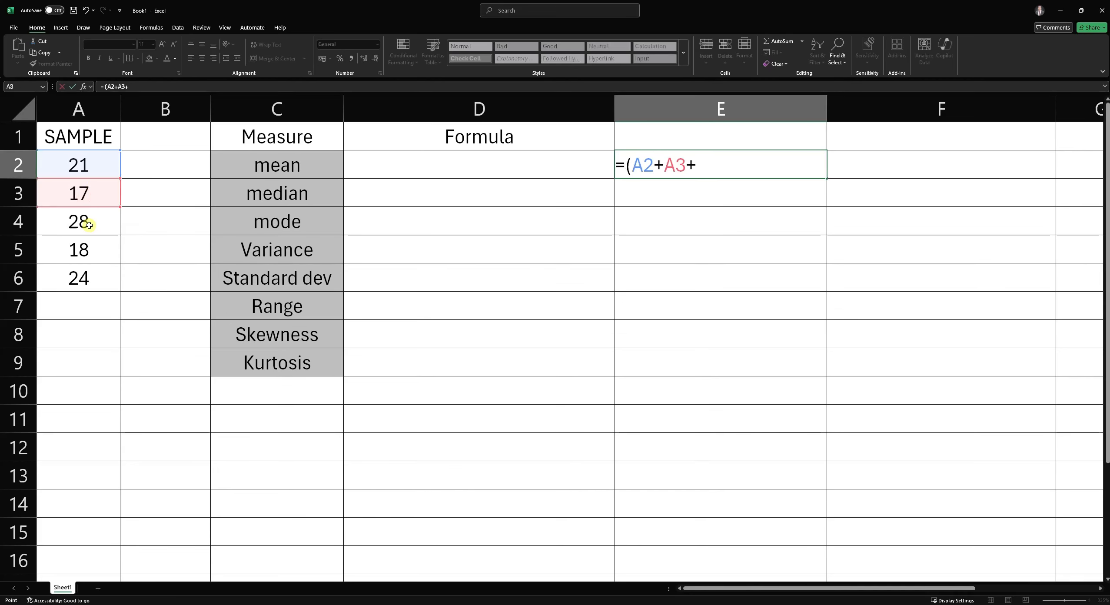
pyautogui.click(89, 224)
pyautogui.write('+')
pyautogui.click(84, 252)
pyautogui.write('+')
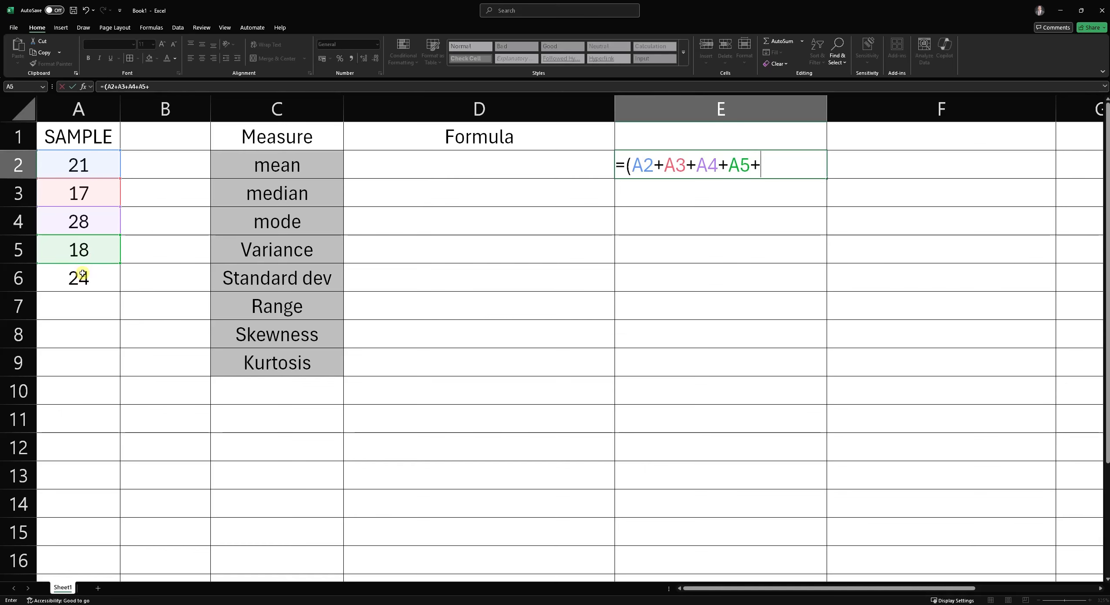
pyautogui.click(82, 274)
pyautogui.write(')')
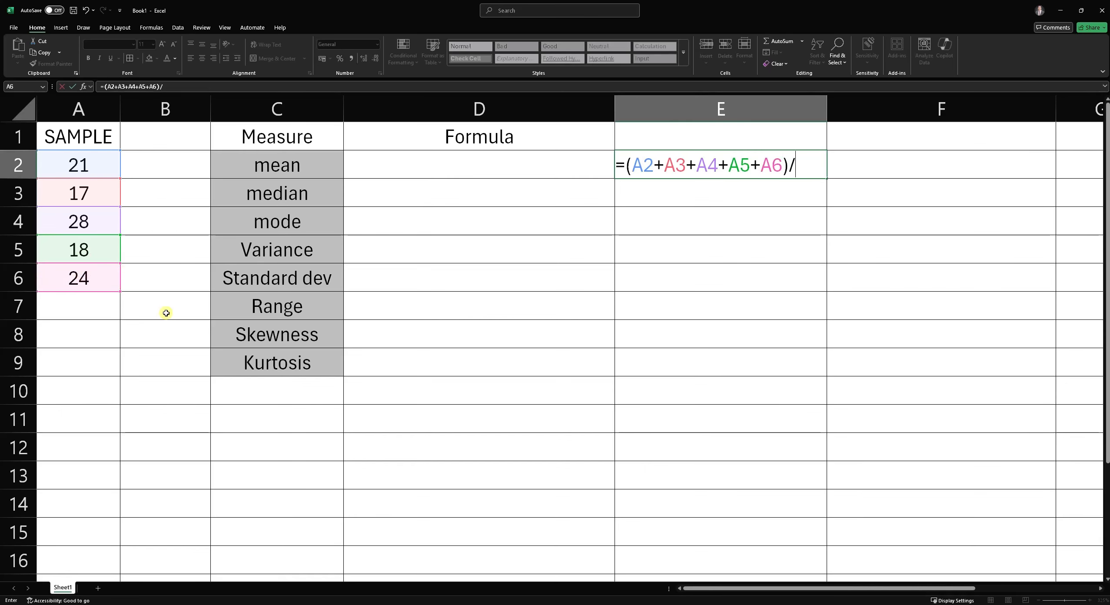
pyautogui.write('/')
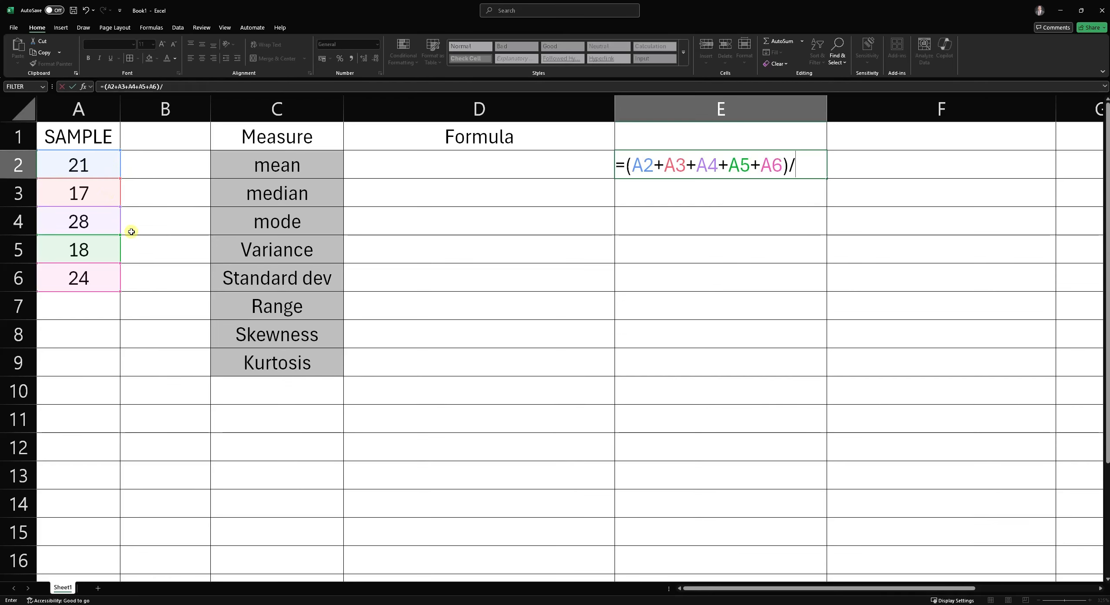
pyautogui.write('5')
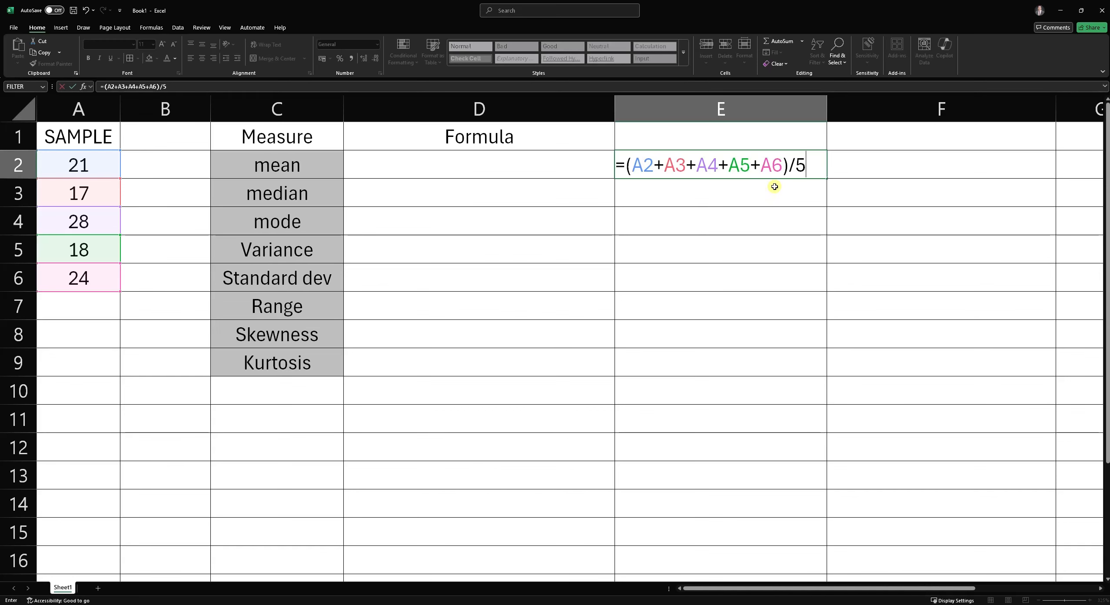
pyautogui.press('Return')
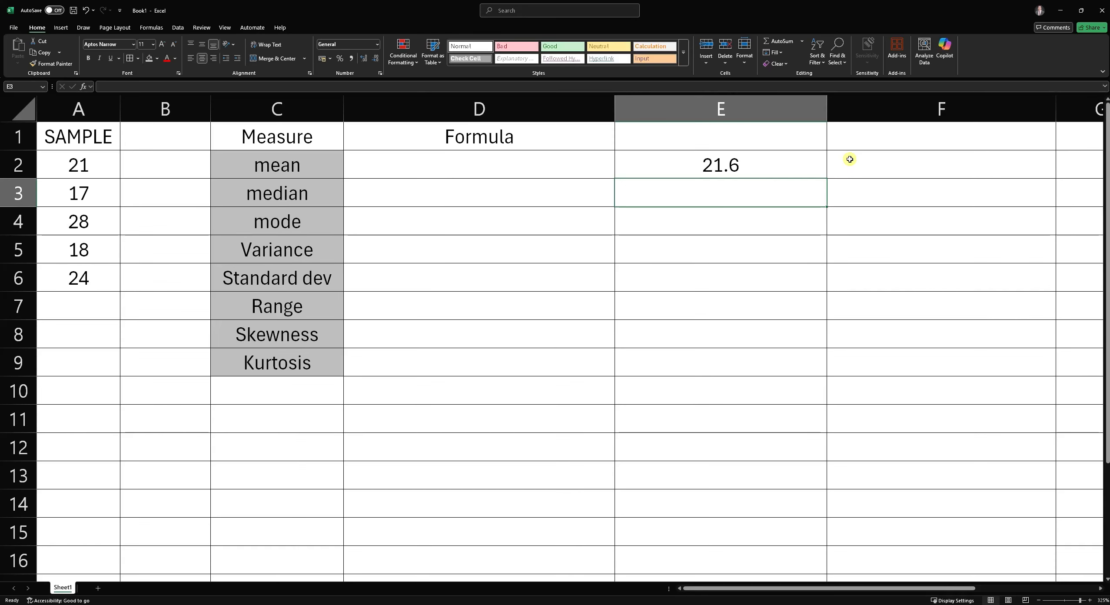
# - Enter the hard-coded mean formula =(21+17+28+18+24)/5 in E3
pyautogui.write('=(21+17')
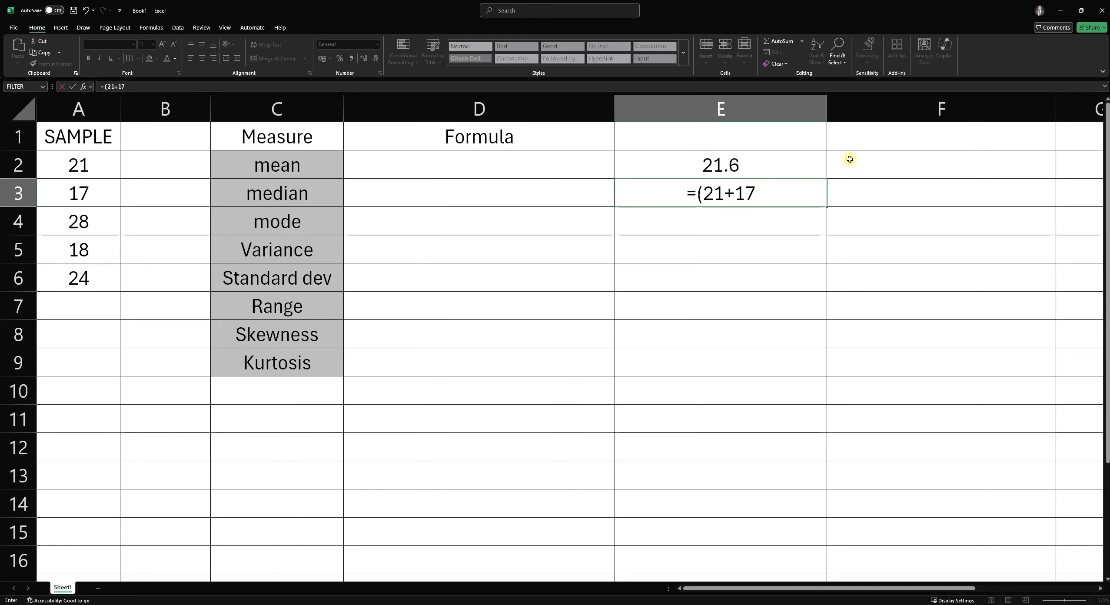
pyautogui.write('+28+18')
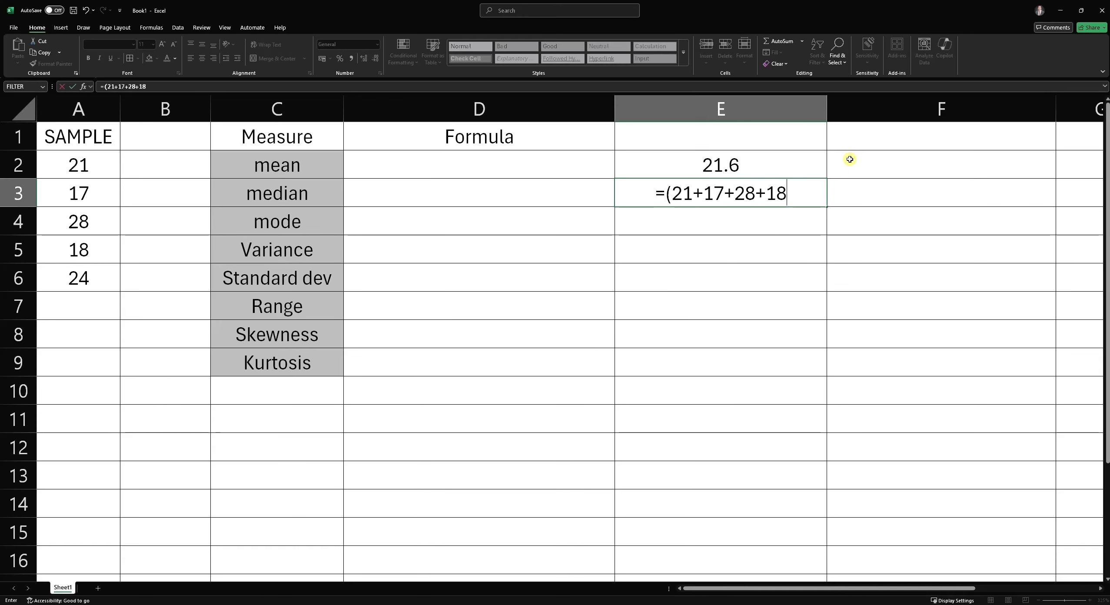
pyautogui.write('+24')
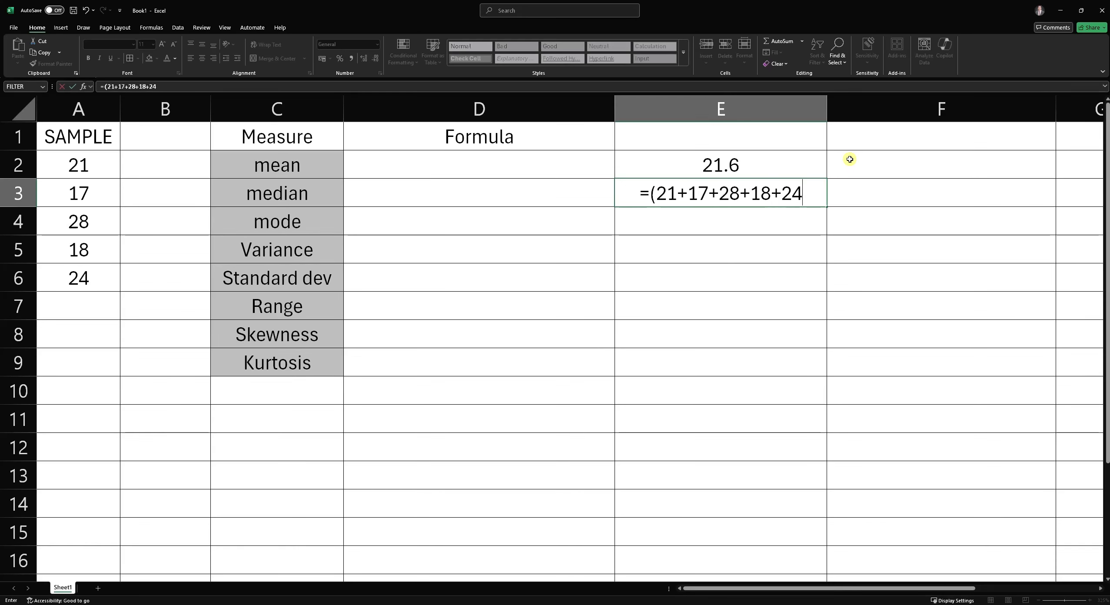
pyautogui.write(')/5')
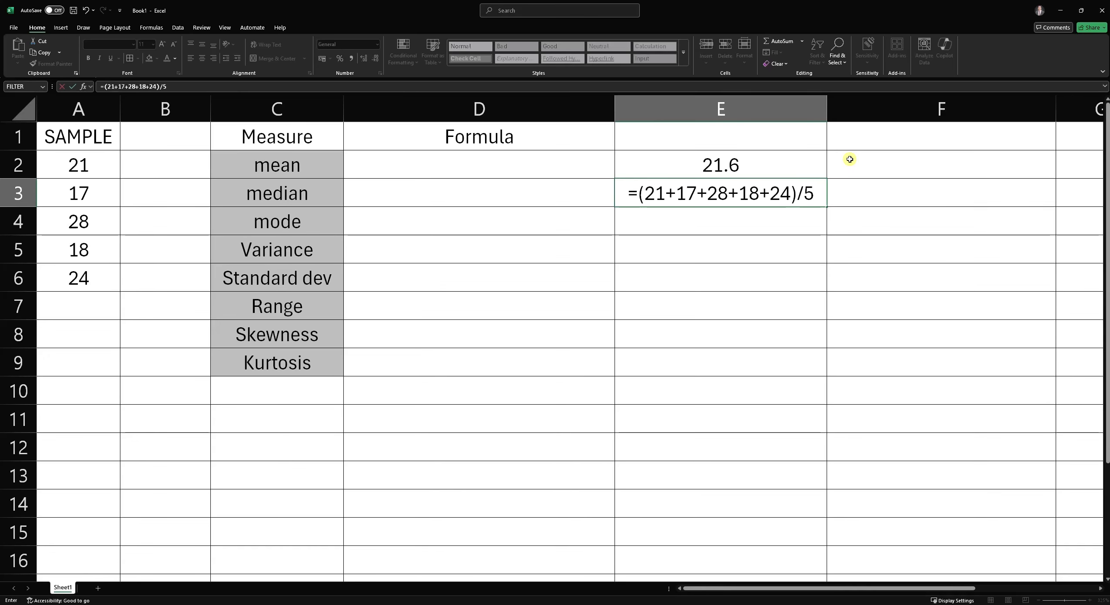
pyautogui.press('Return')
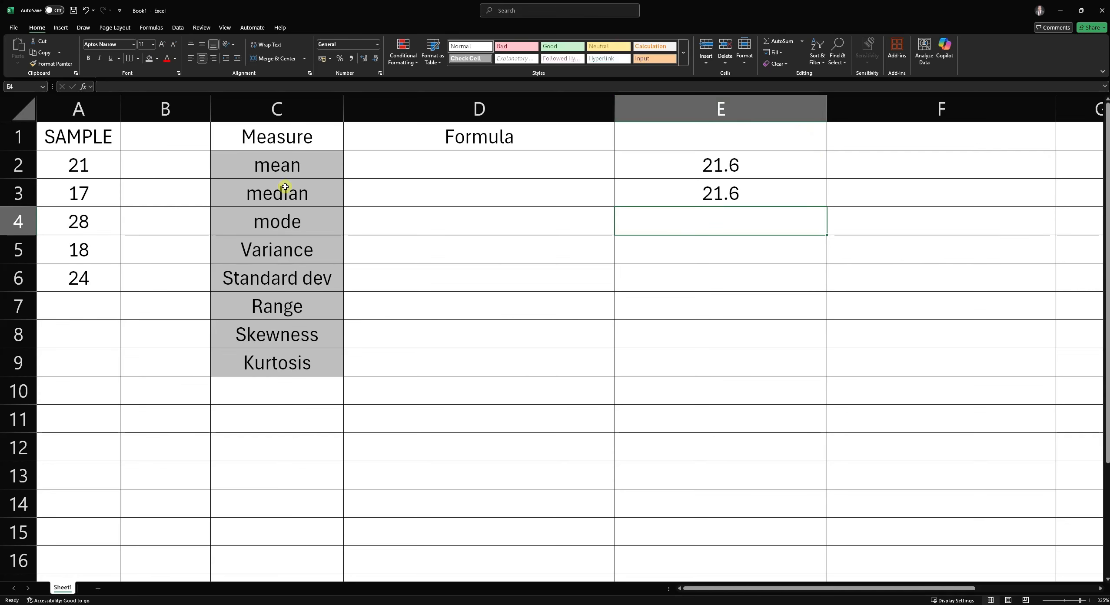
# - Change the sample value in A3 to 19
pyautogui.click(110, 188)
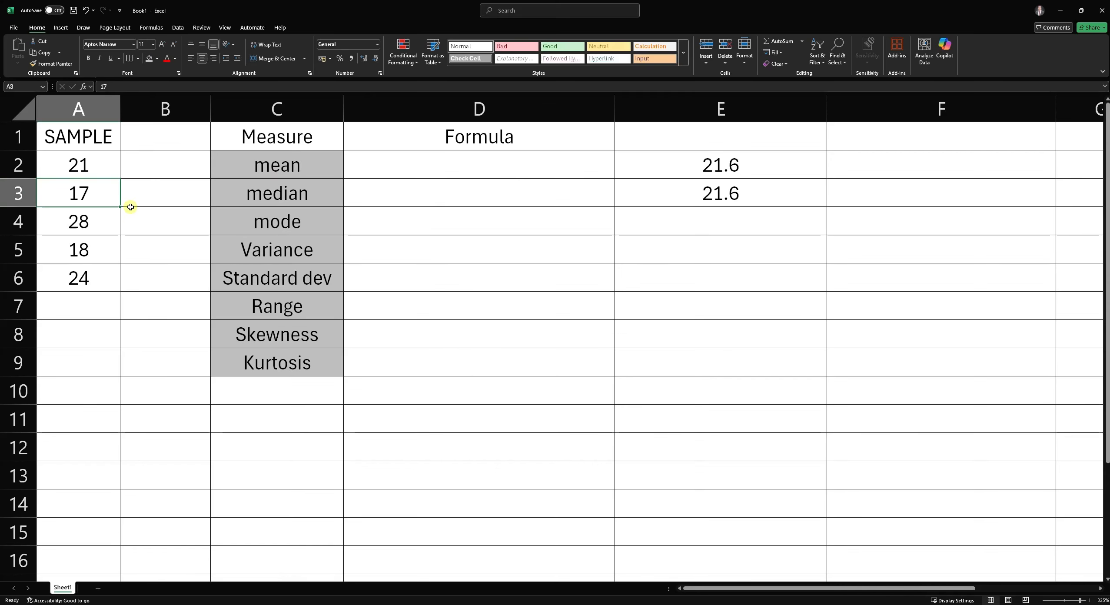
pyautogui.write('19')
pyautogui.press('Return')
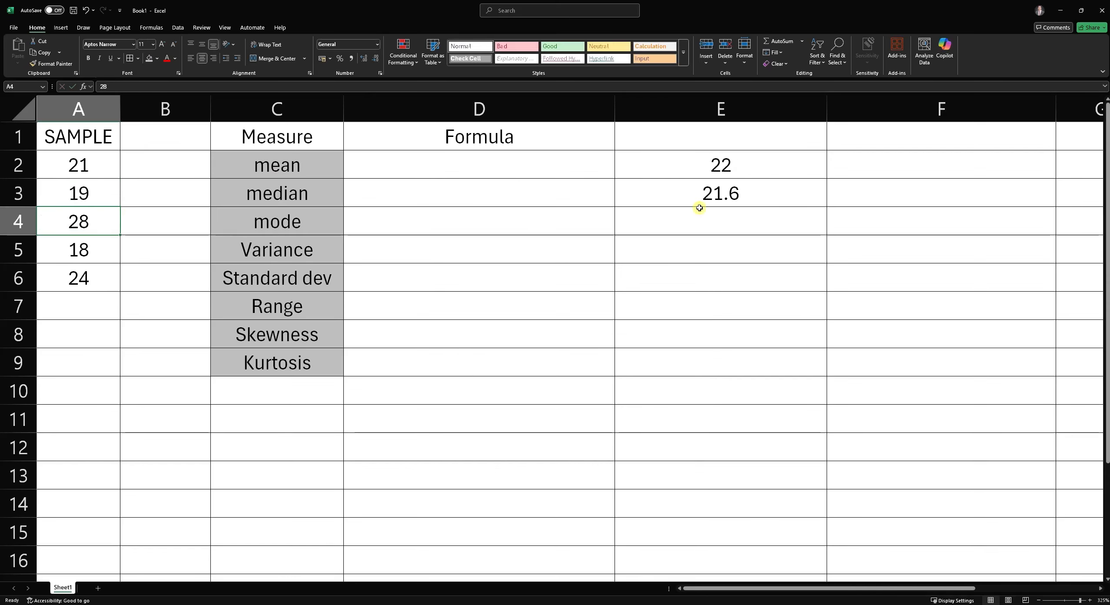
# - Enter 21+19+28+18+24 in E4, then turn it into a formula by adding a leading equals sign
pyautogui.click(767, 171)
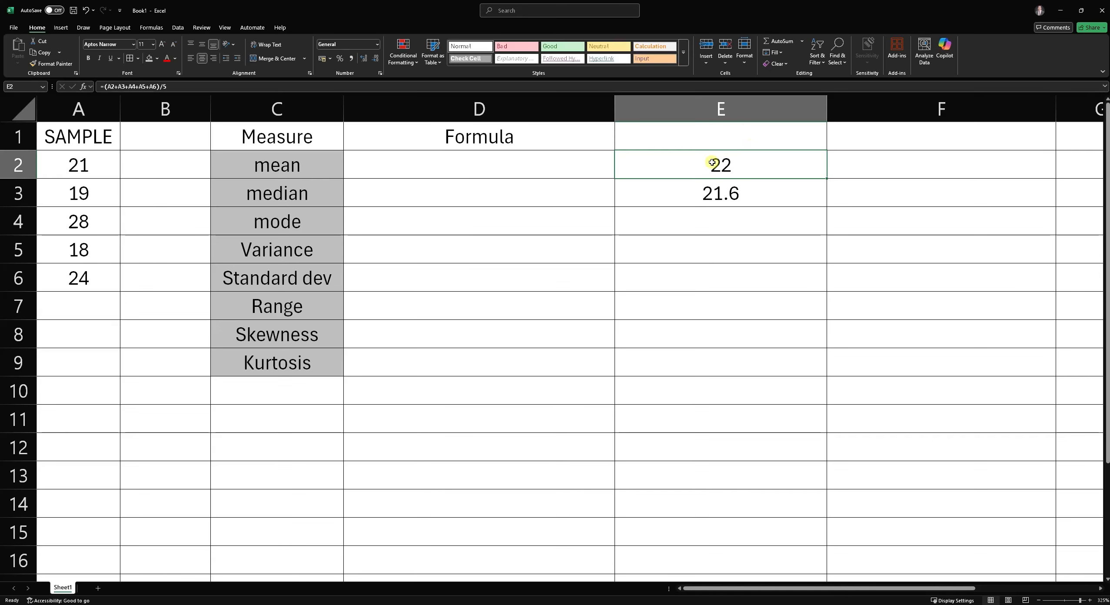
pyautogui.click(700, 217)
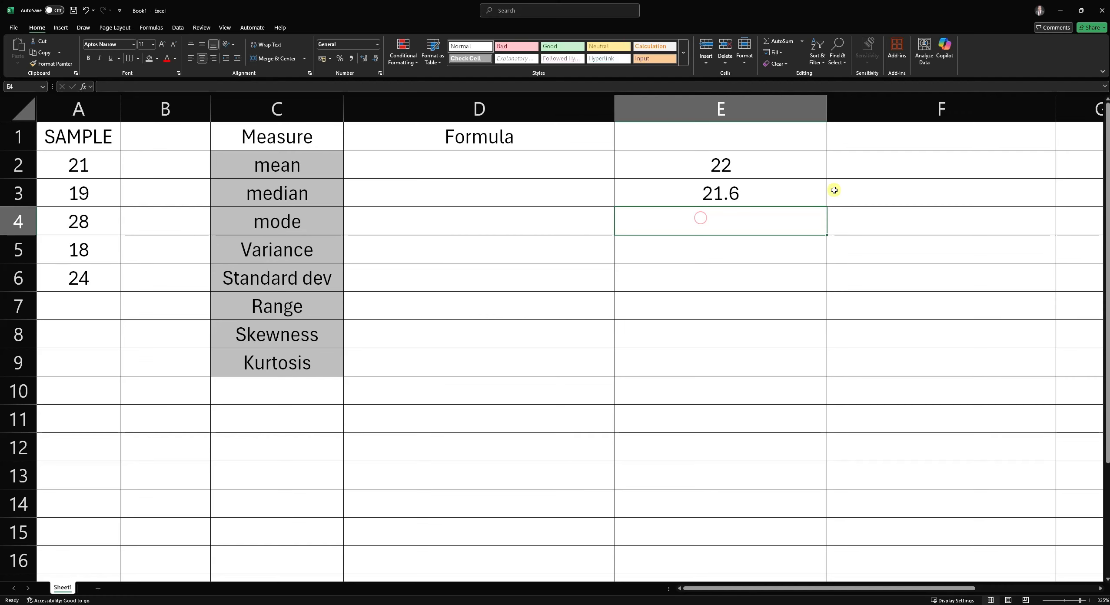
pyautogui.write('21+19')
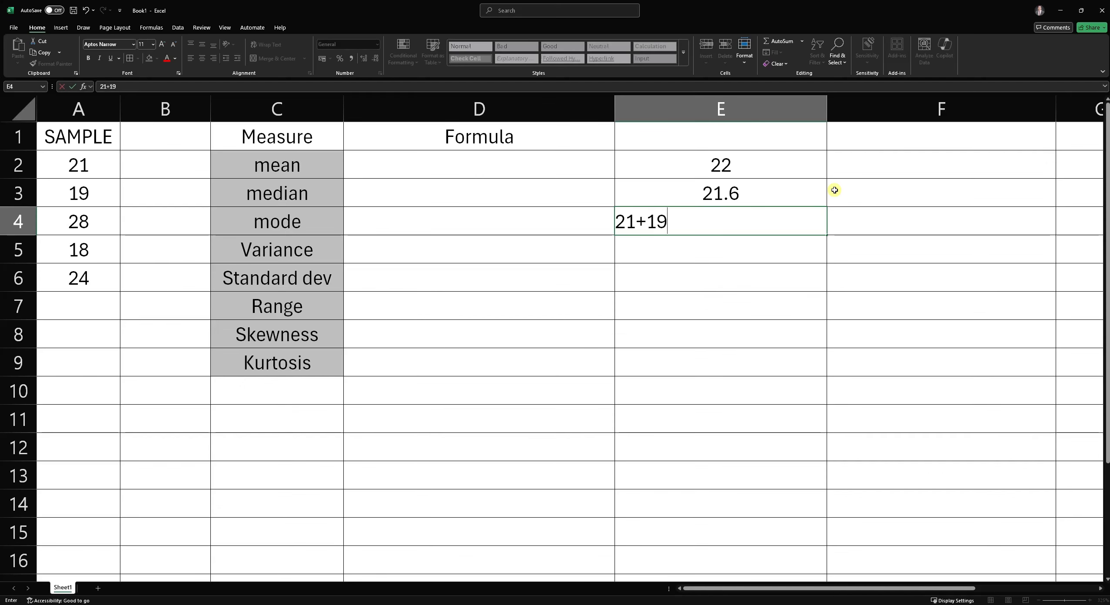
pyautogui.write('+28+18+24')
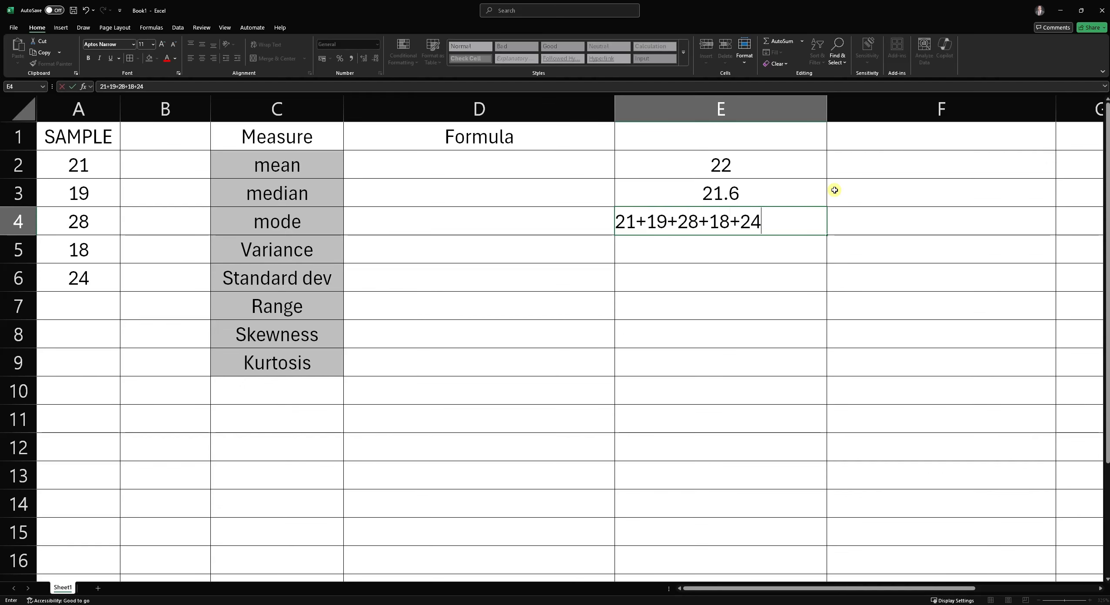
pyautogui.press('Return')
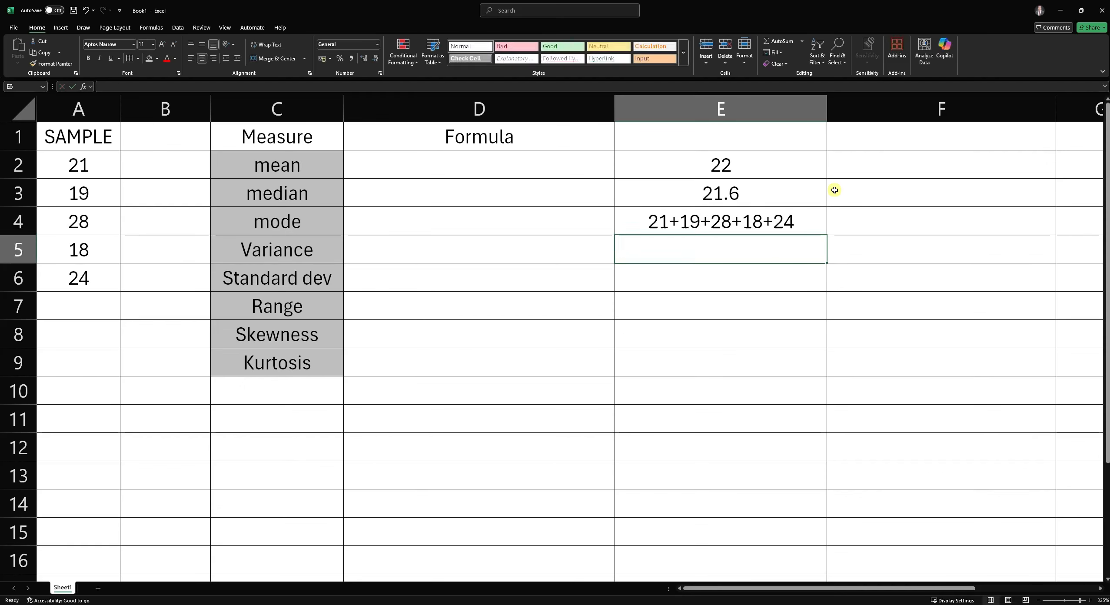
pyautogui.doubleClick(657, 220)
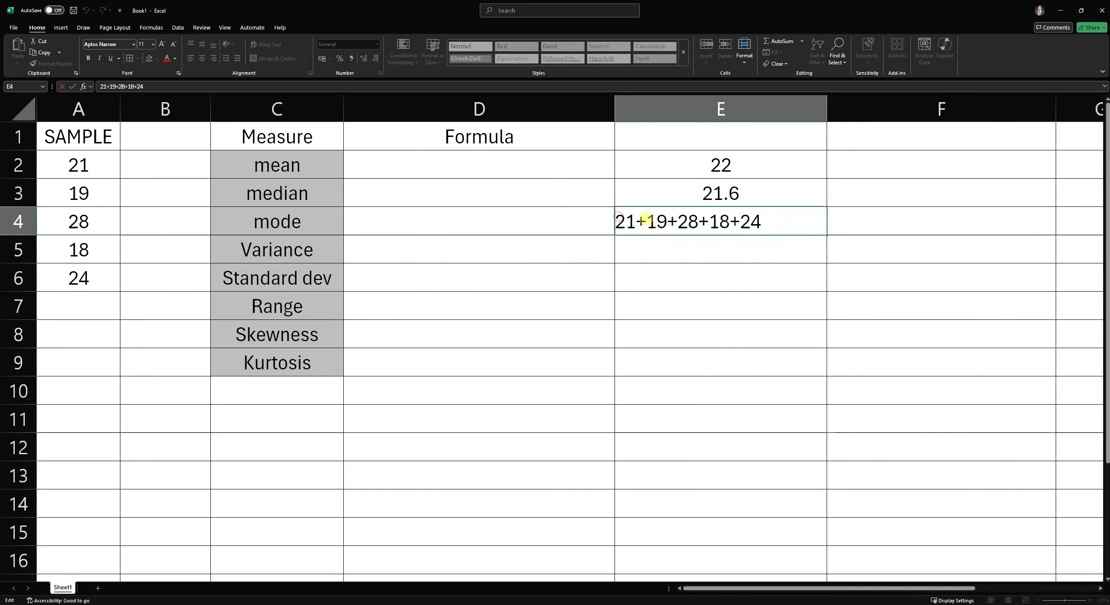
pyautogui.write('=')
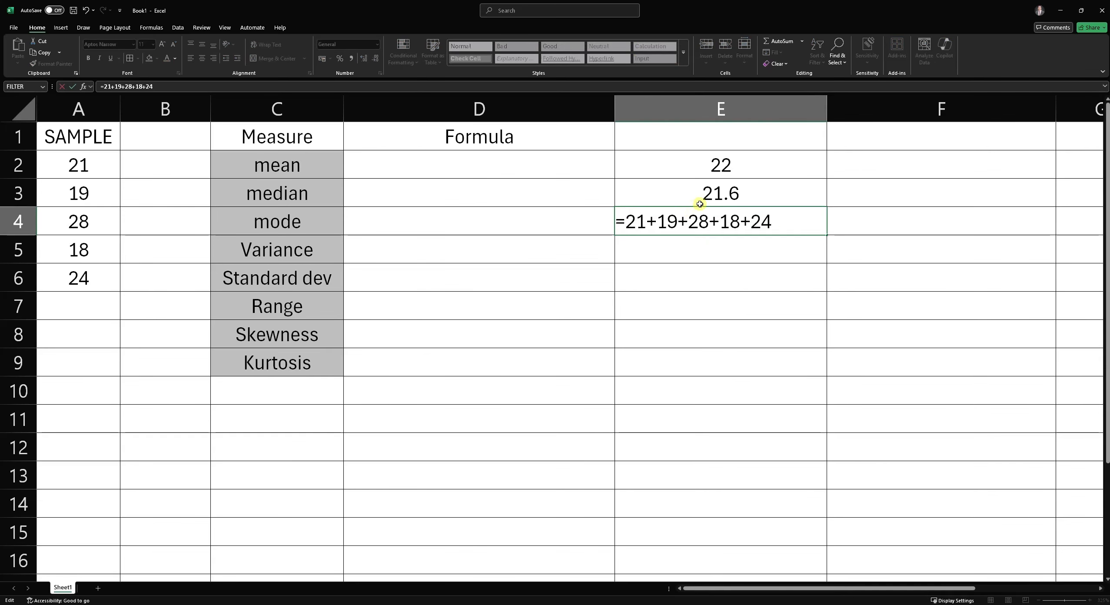
pyautogui.press('Return')
# - Append /5 to the formula in E4
pyautogui.click(765, 220)
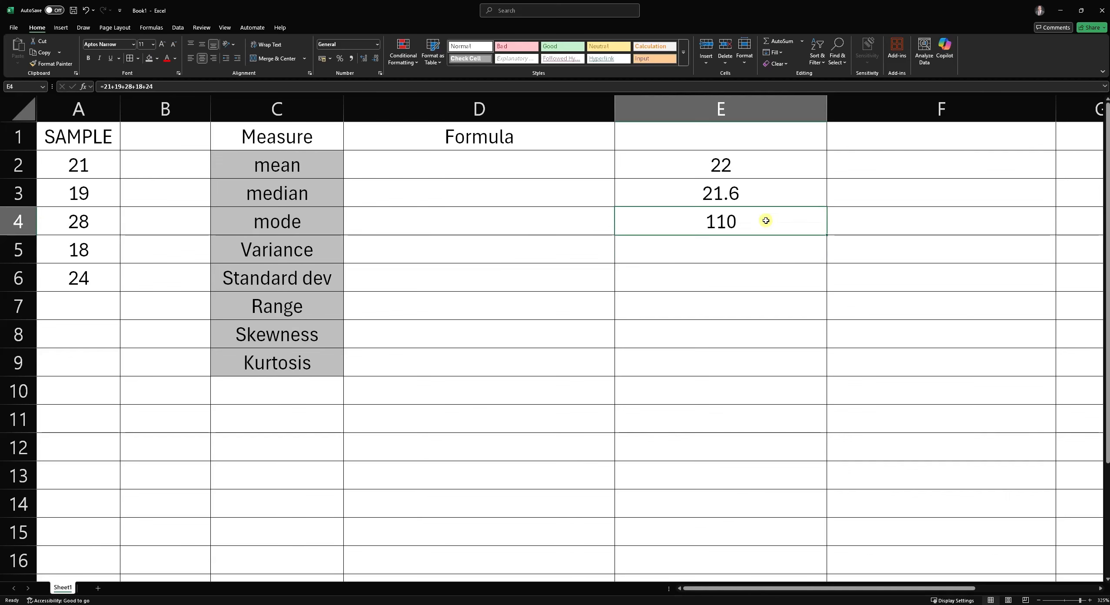
pyautogui.click(222, 85)
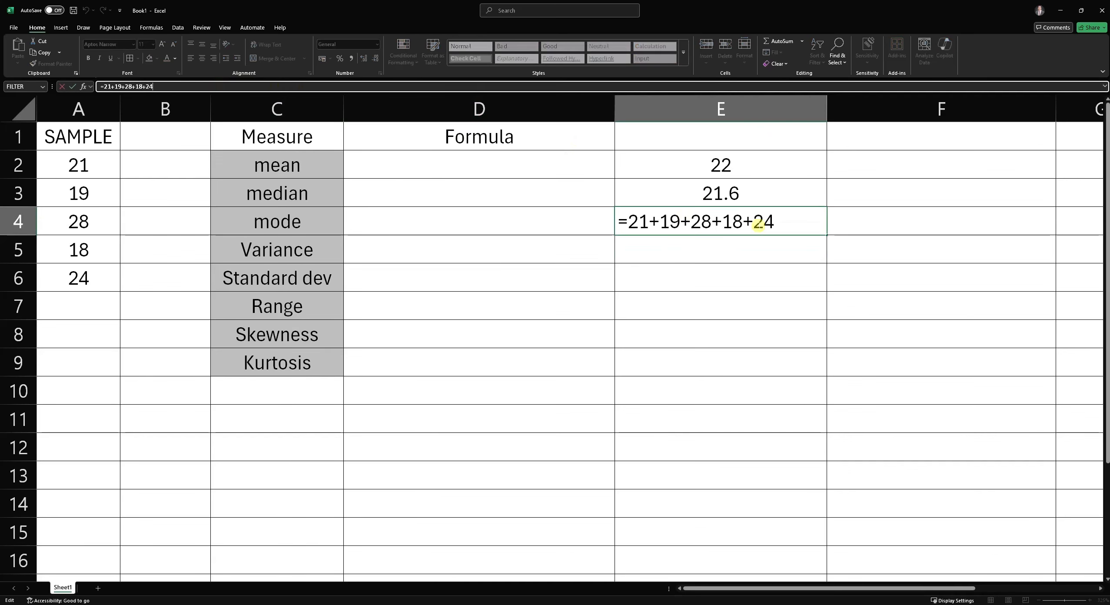
pyautogui.doubleClick(803, 227)
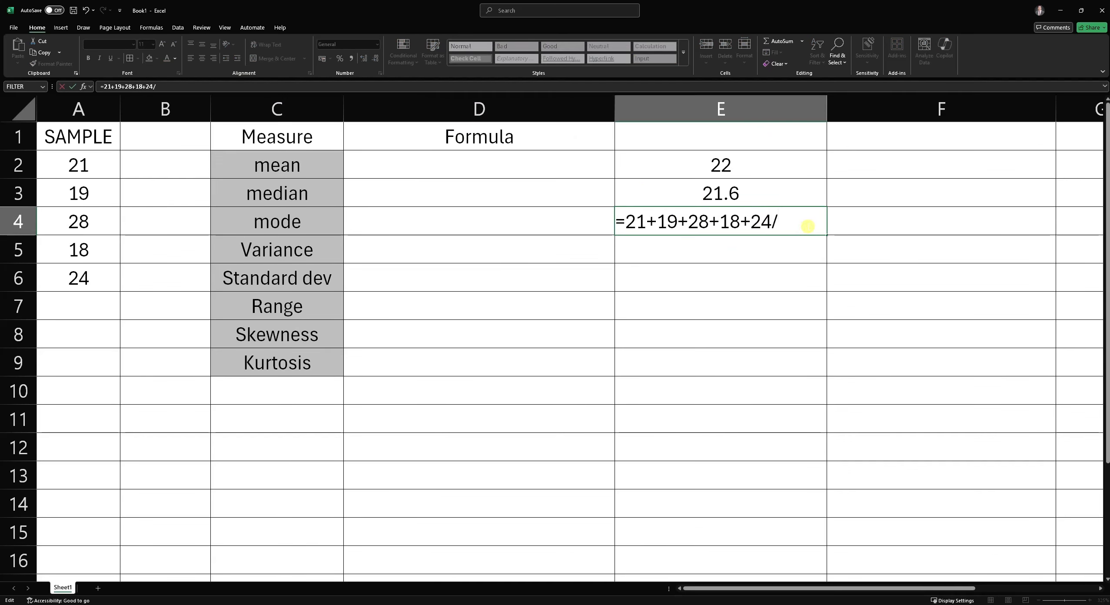
pyautogui.press('Return')
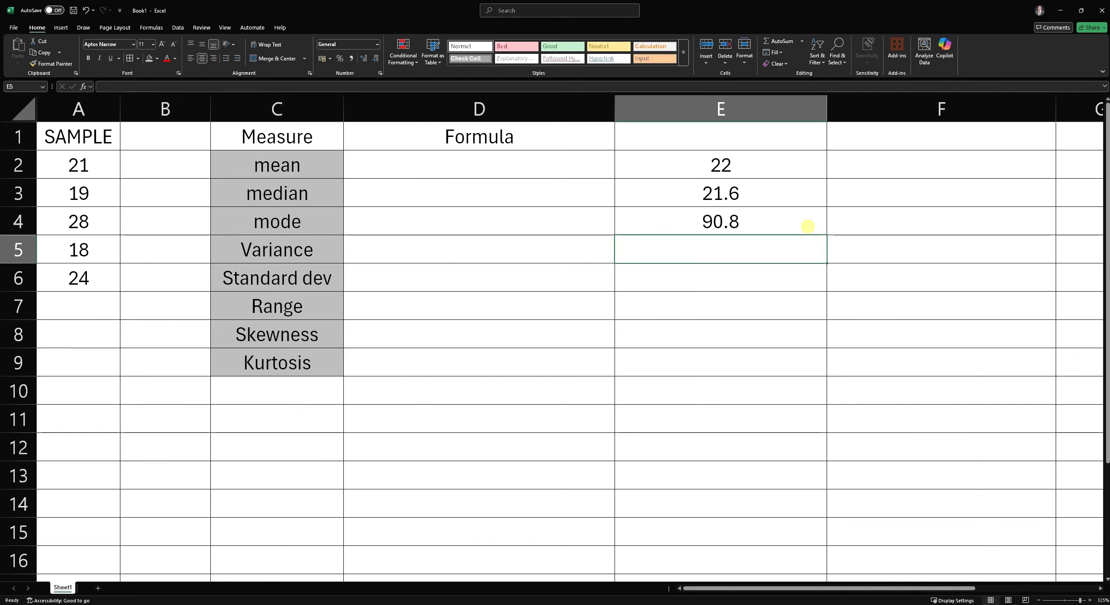
# - Wrap the sum in E4 in parentheses so the formula reads =(21+19+28+18+24)/5
pyautogui.click(770, 220)
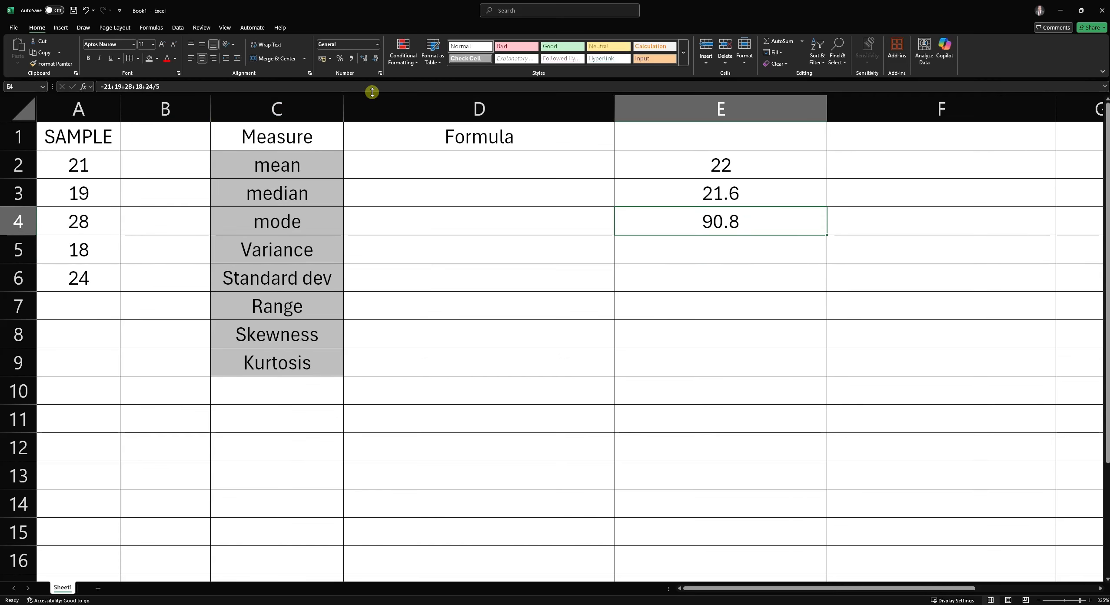
pyautogui.click(153, 87)
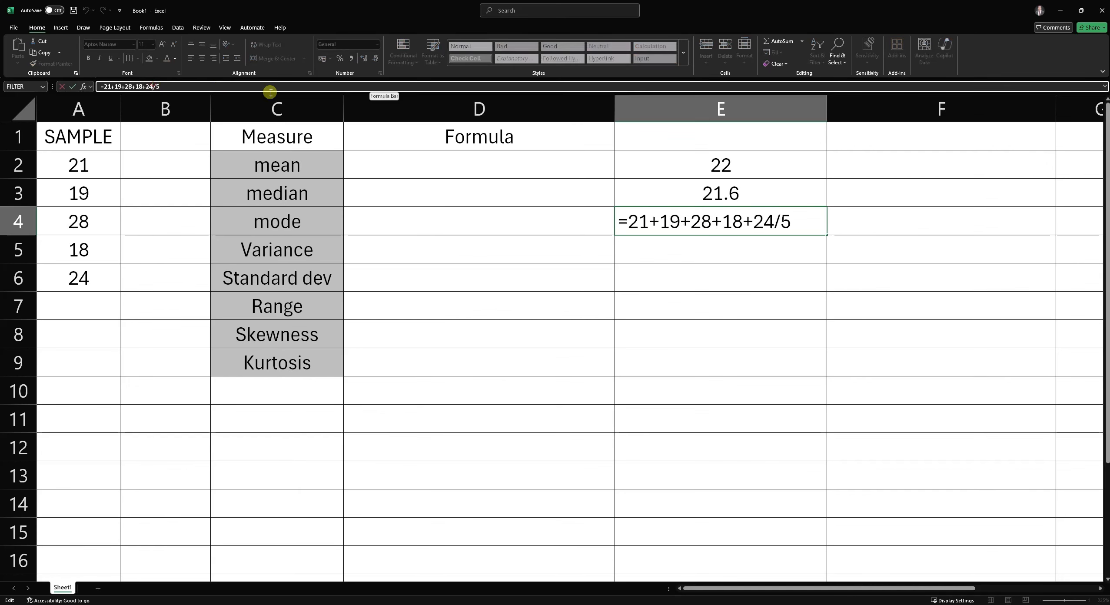
pyautogui.write(')')
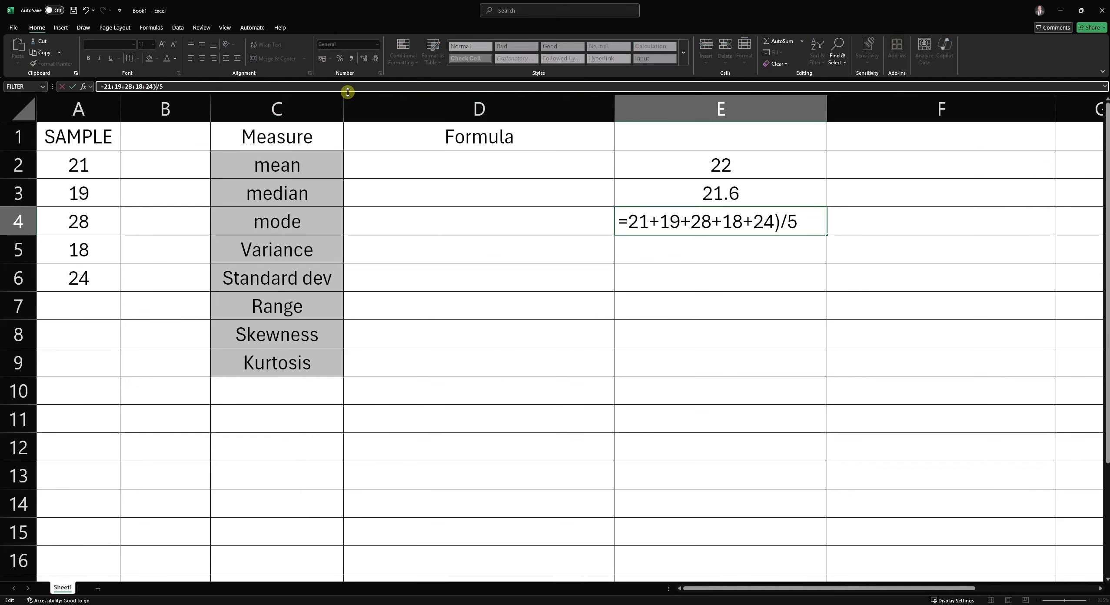
pyautogui.click(105, 87)
pyautogui.write('(')
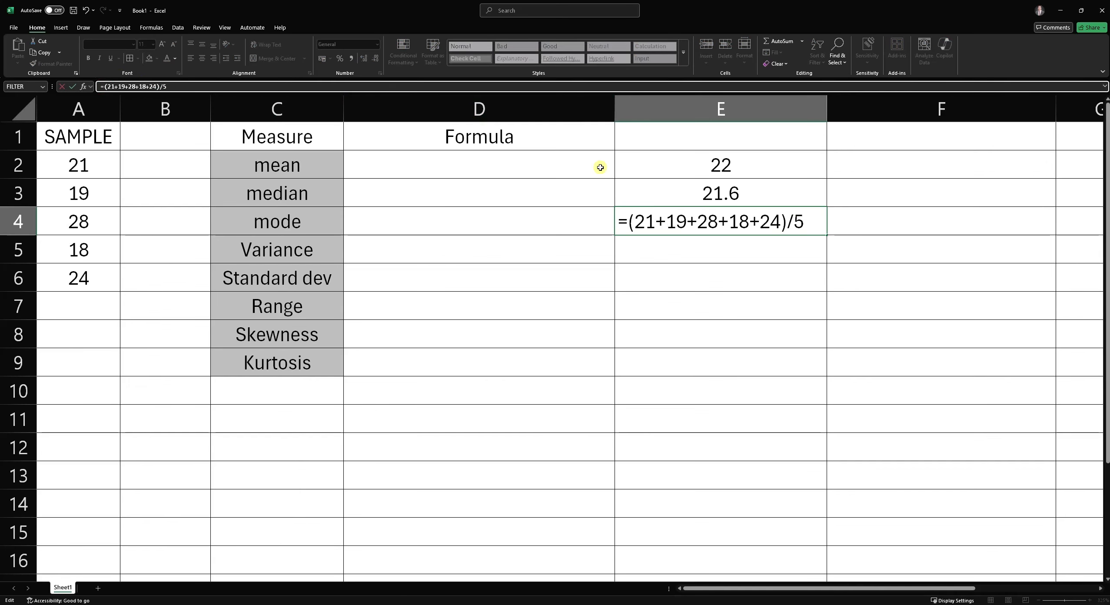
pyautogui.press('Return')
# - Review the mean formulas in E2, E3 and E4, then clear all three cells
pyautogui.click(734, 222)
pyautogui.click(743, 172)
pyautogui.click(739, 221)
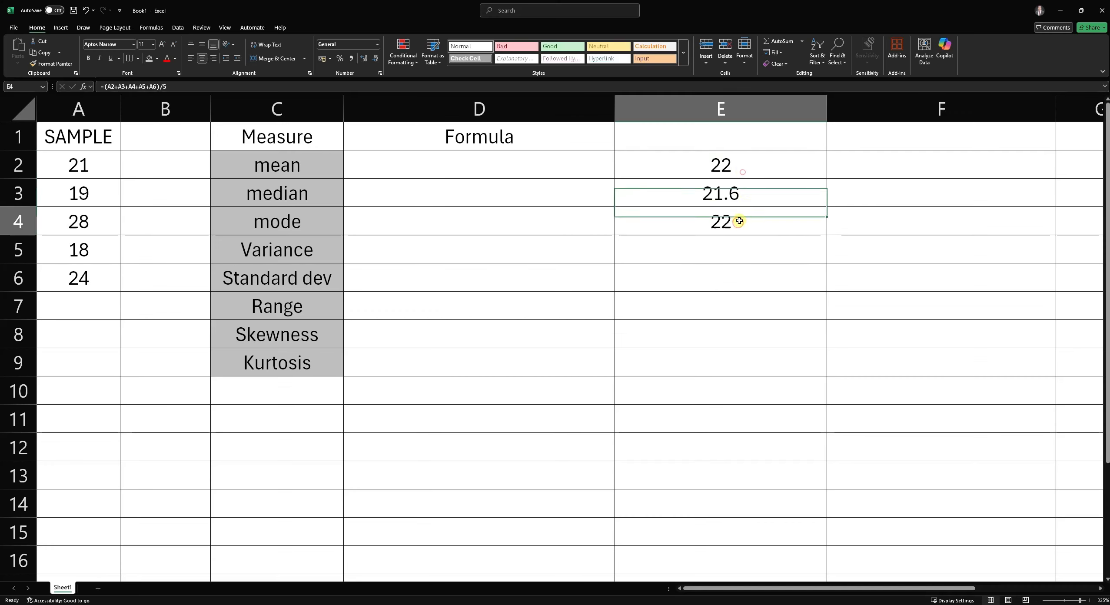
pyautogui.click(742, 168)
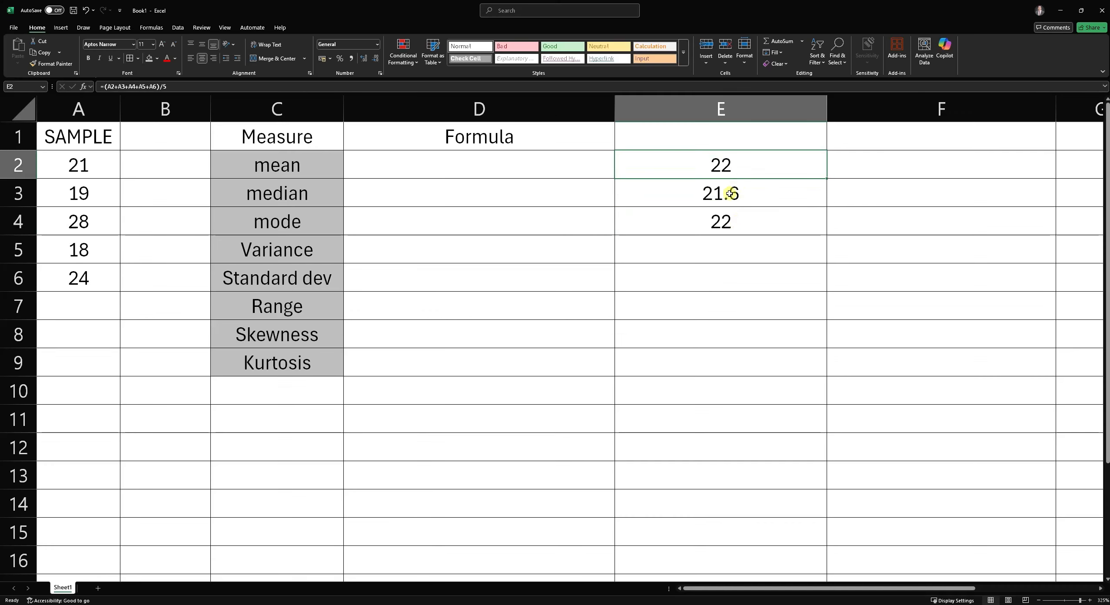
pyautogui.click(719, 220)
pyautogui.click(725, 170)
pyautogui.click(733, 202)
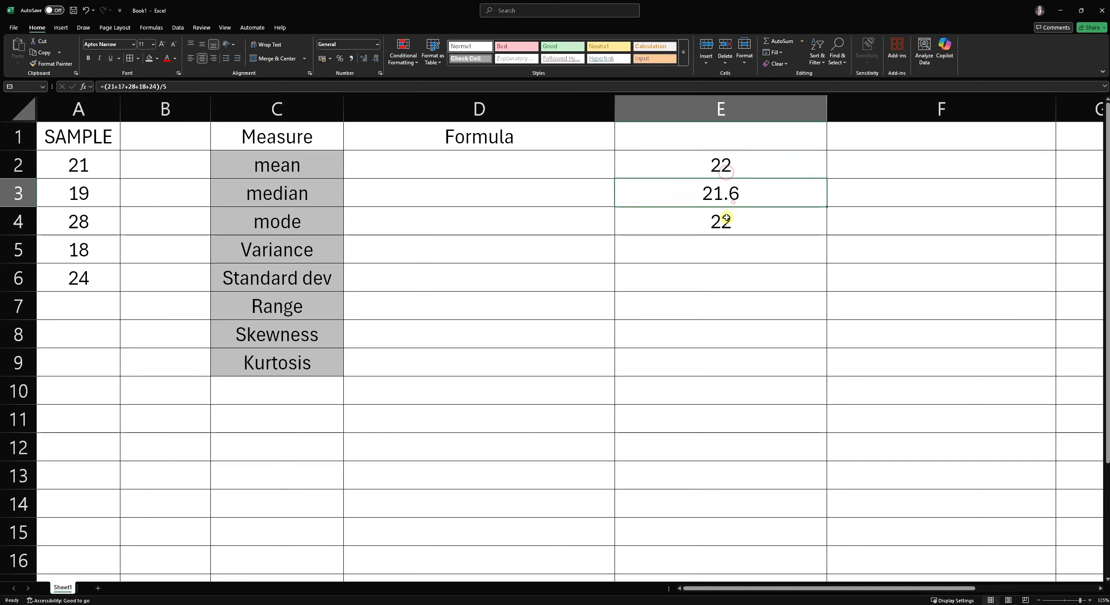
pyautogui.click(726, 218)
pyautogui.click(734, 194)
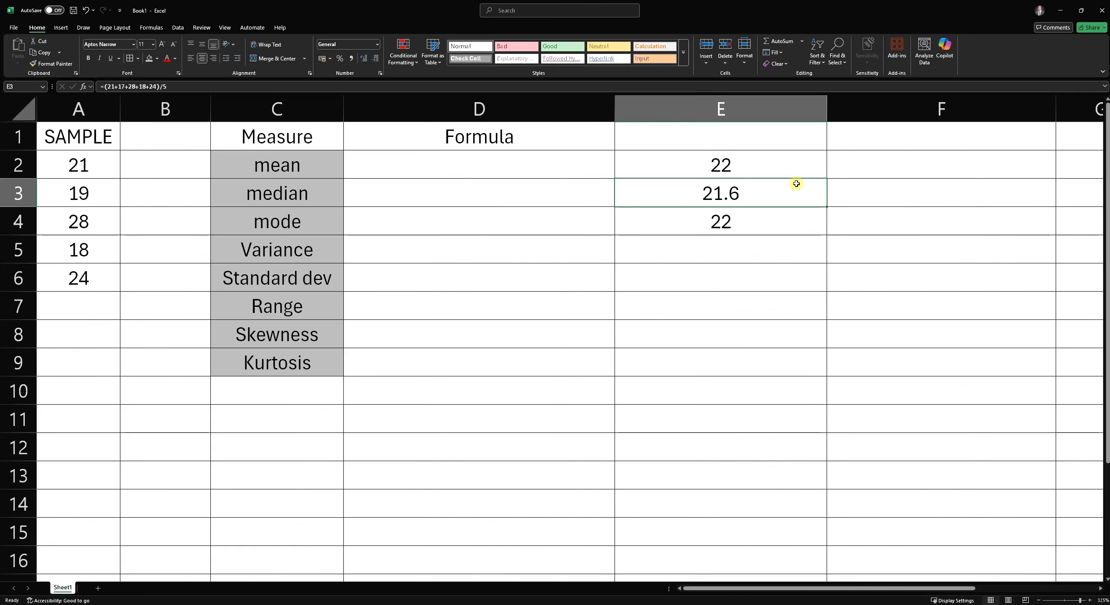
pyautogui.moveTo(754, 169); pyautogui.dragTo(748, 214)
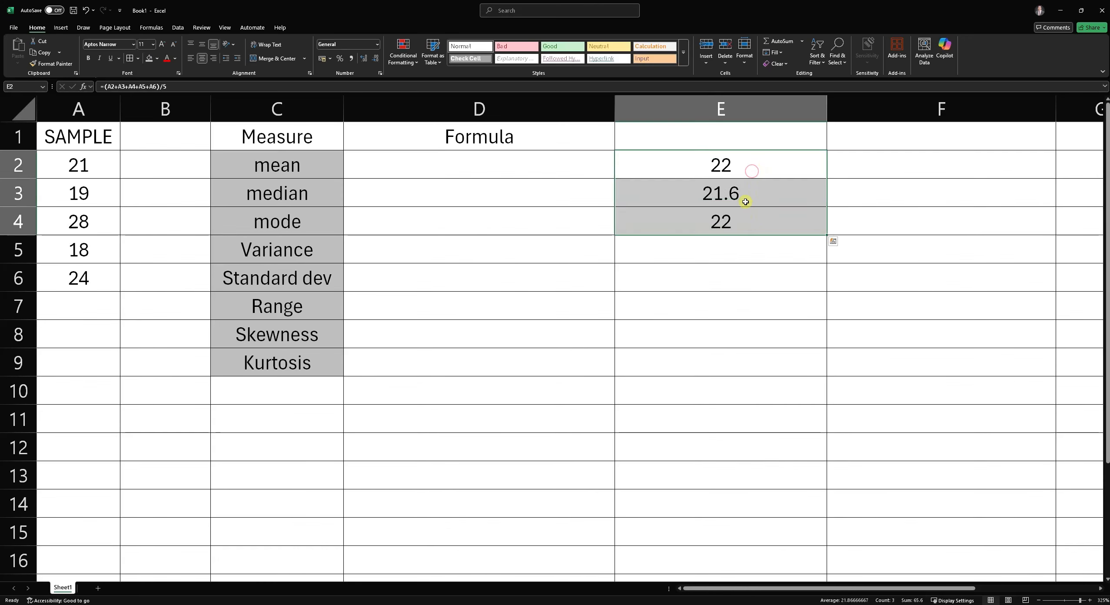
pyautogui.press('Delete')
# - Begin an AVERAGE function in D2 next to the mean label
pyautogui.click(533, 166)
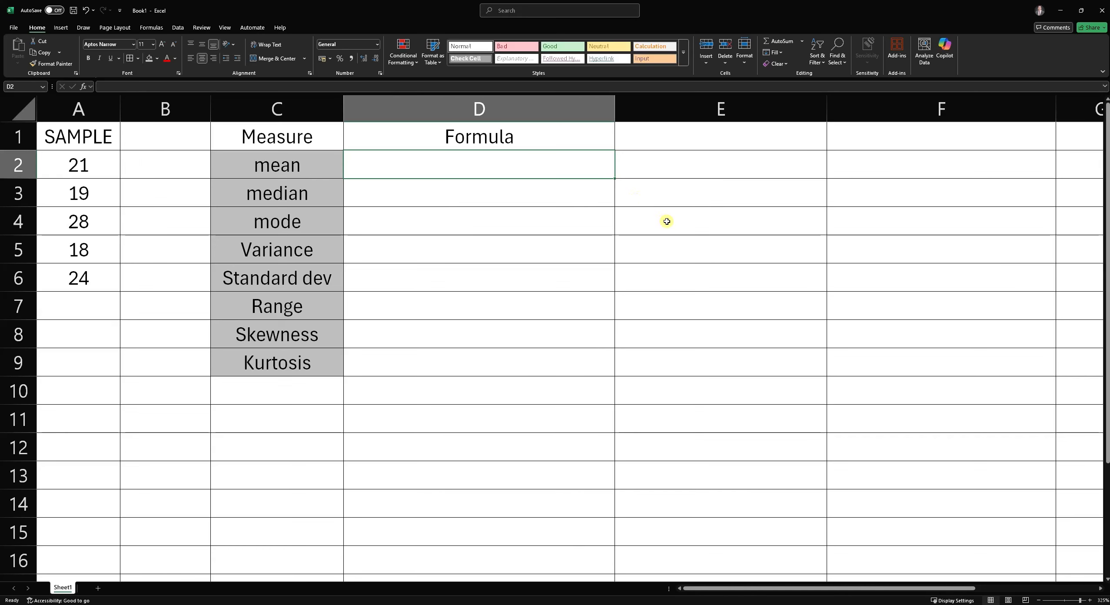
pyautogui.write('=')
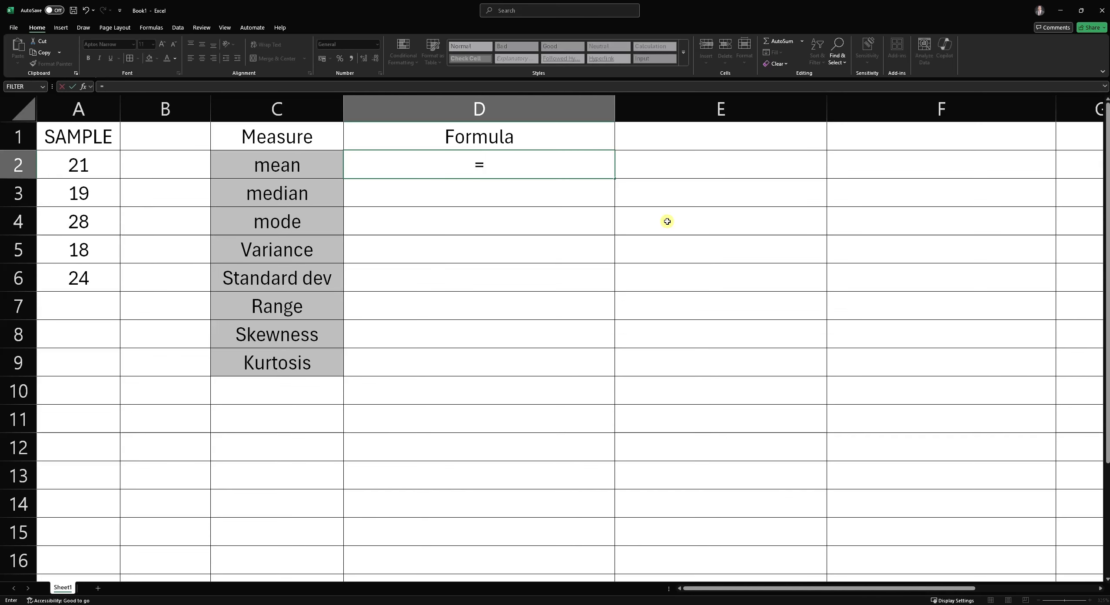
pyautogui.write('mean')
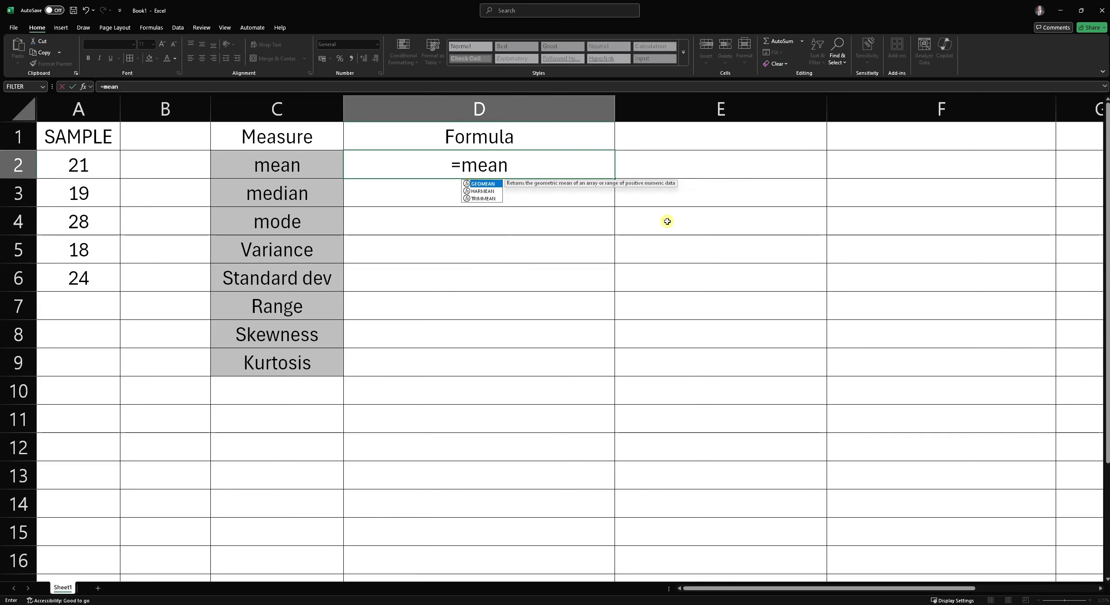
pyautogui.press('BackSpace')
pyautogui.press('BackSpace')
pyautogui.press('BackSpace')
pyautogui.press('BackSpace')
pyautogui.write('A')
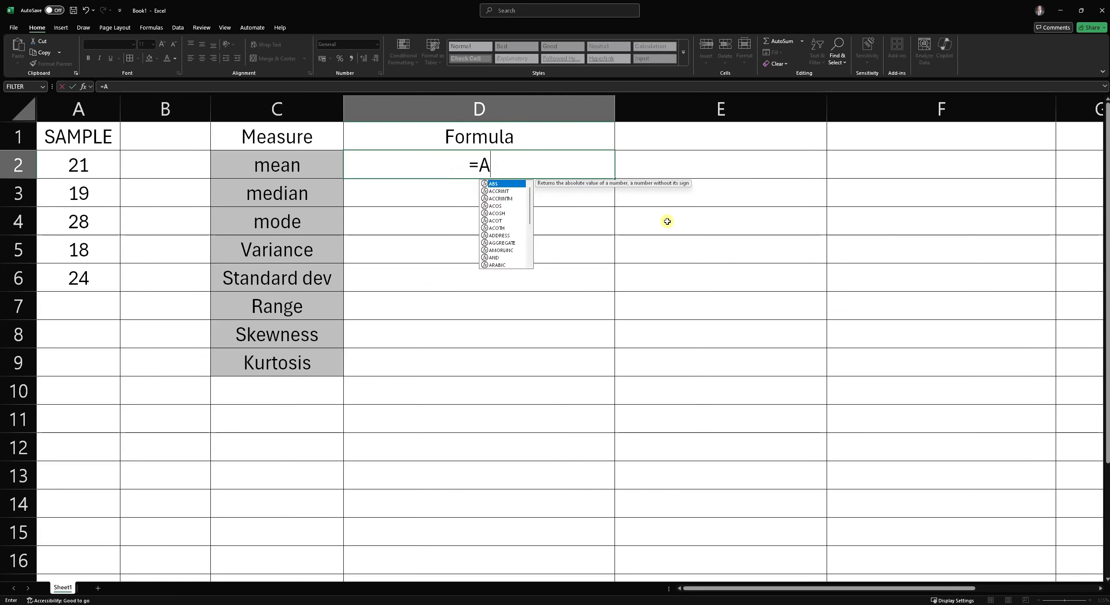
pyautogui.write('VERAGE(')
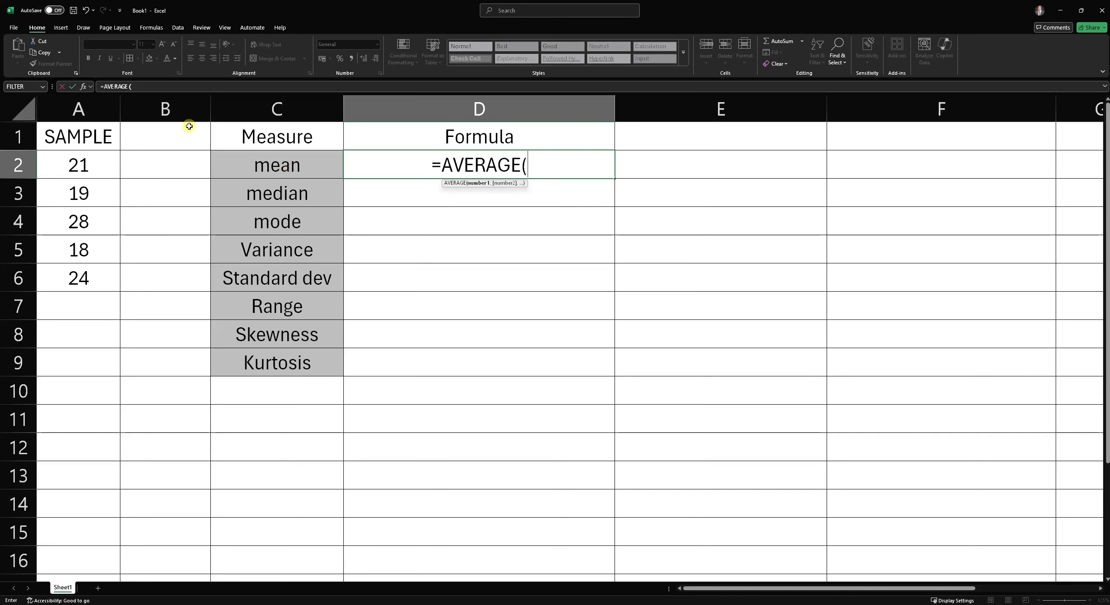
# - Complete D2 as =AVERAGE(A2,A3,A4,A5,A6) by pointing at each sample cell
pyautogui.click(100, 137)
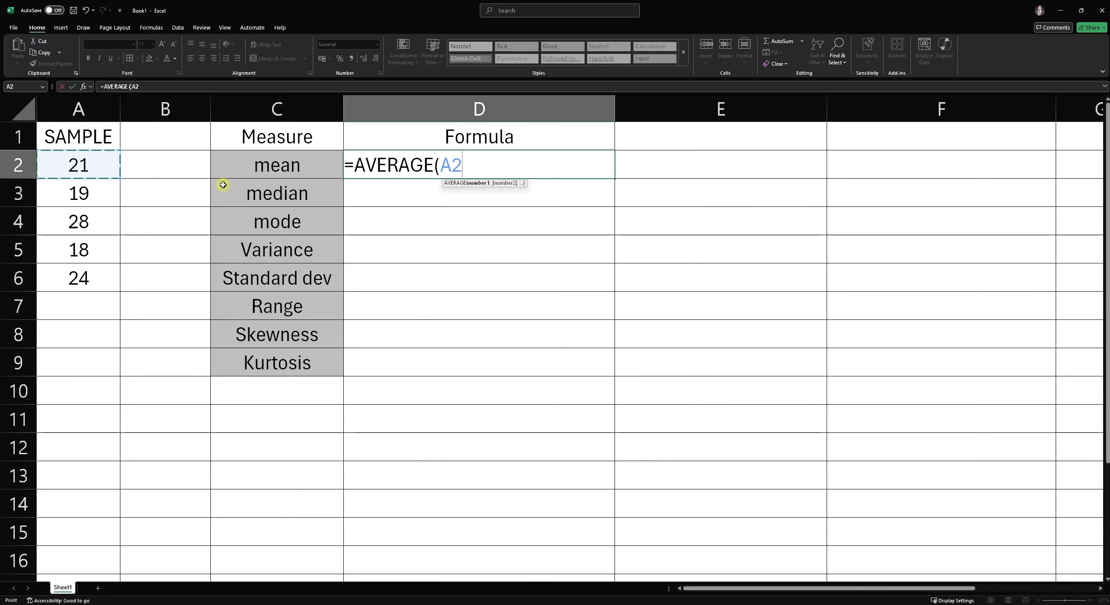
pyautogui.write(',')
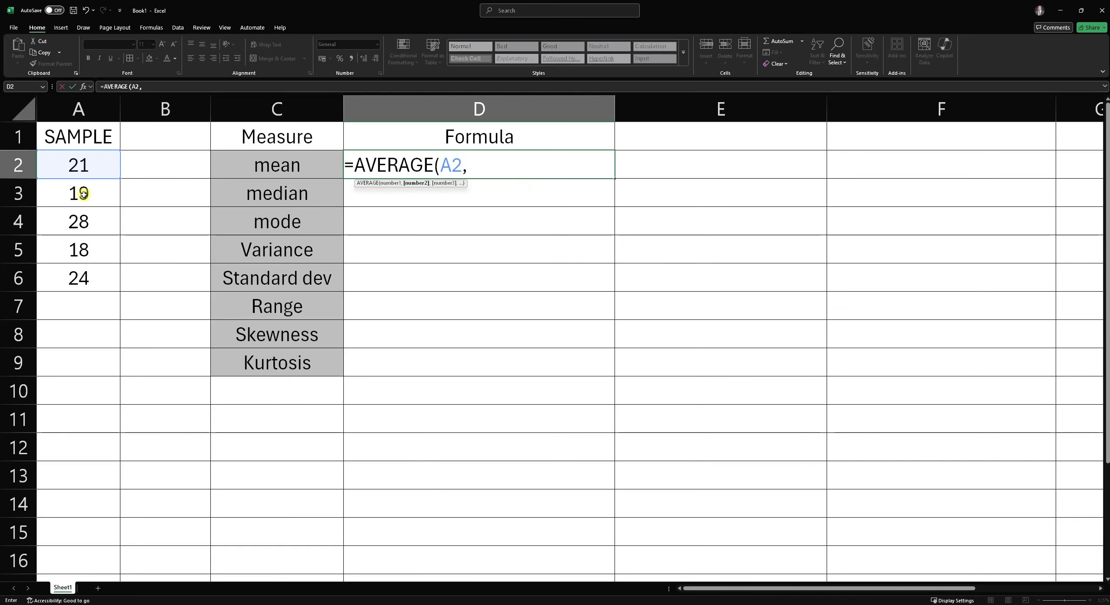
pyautogui.click(83, 195)
pyautogui.write(',')
pyautogui.click(93, 220)
pyautogui.write(',')
pyautogui.click(87, 249)
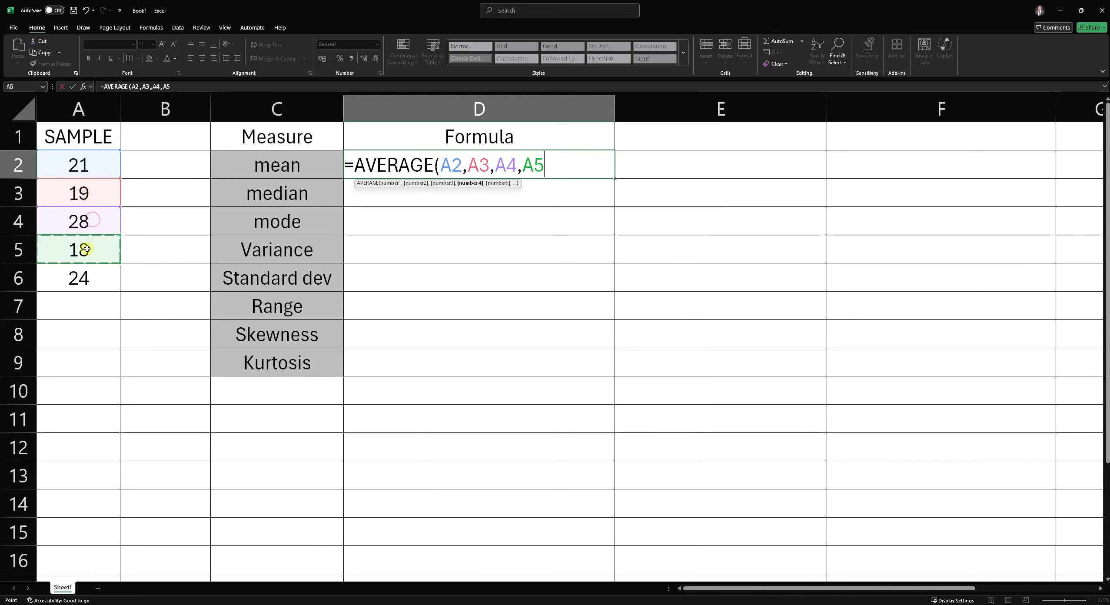
pyautogui.write(',')
pyautogui.click(97, 278)
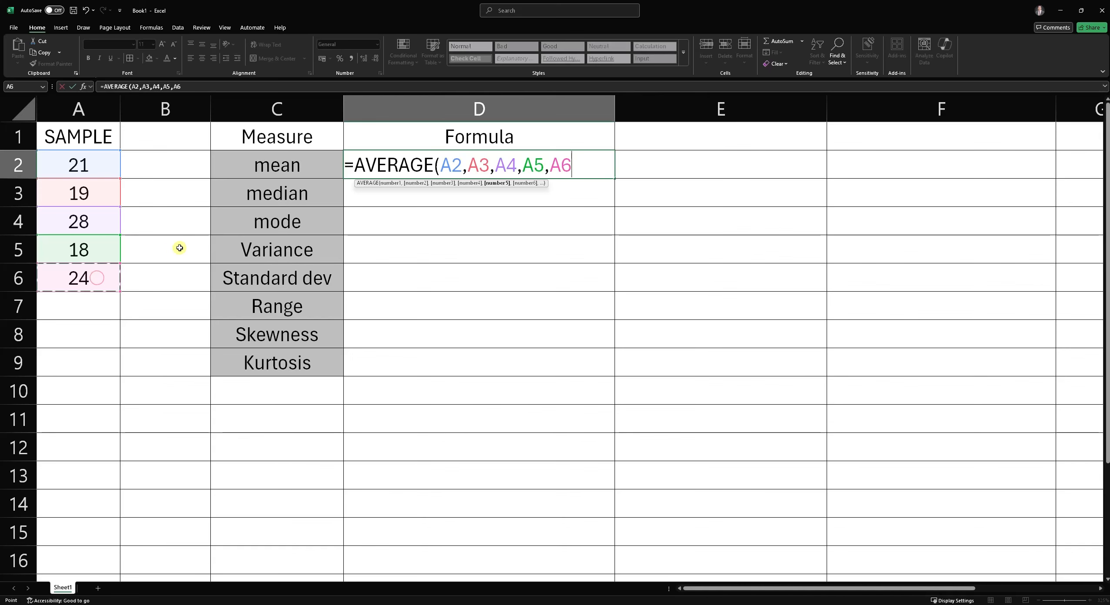
pyautogui.write(')')
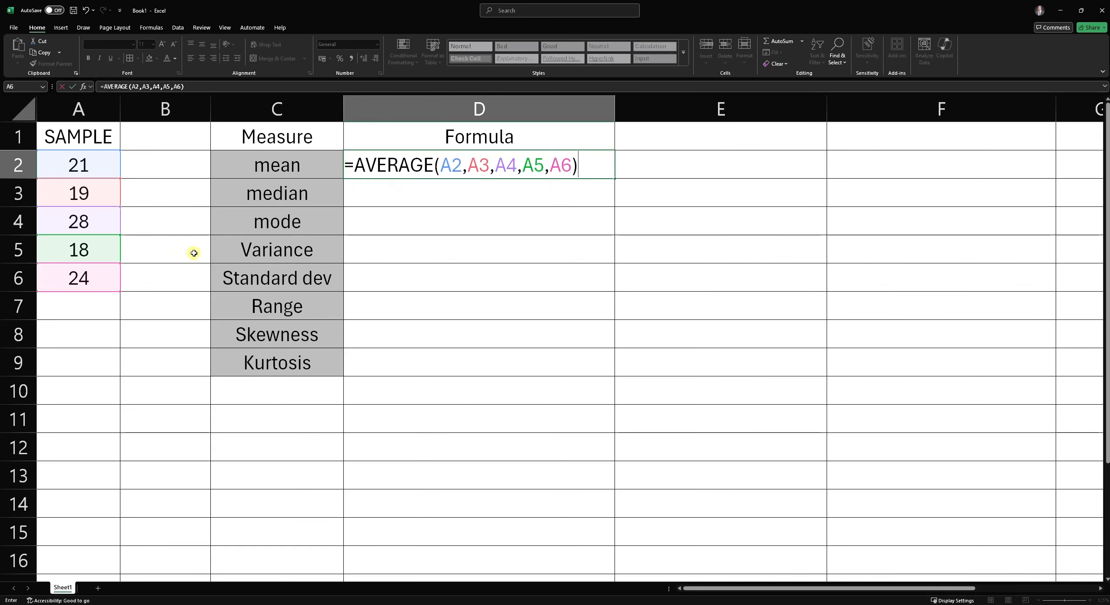
pyautogui.press('Return')
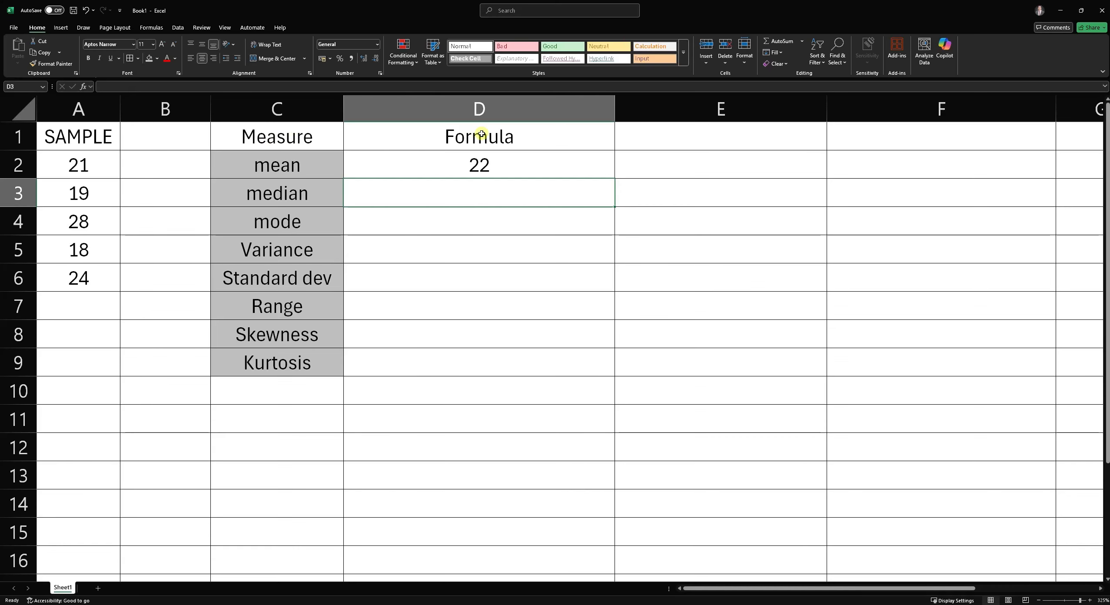
# - Enter =AVERAGE(A2:A6) in E2 by selecting the sample range A2 to A6
pyautogui.click(674, 177)
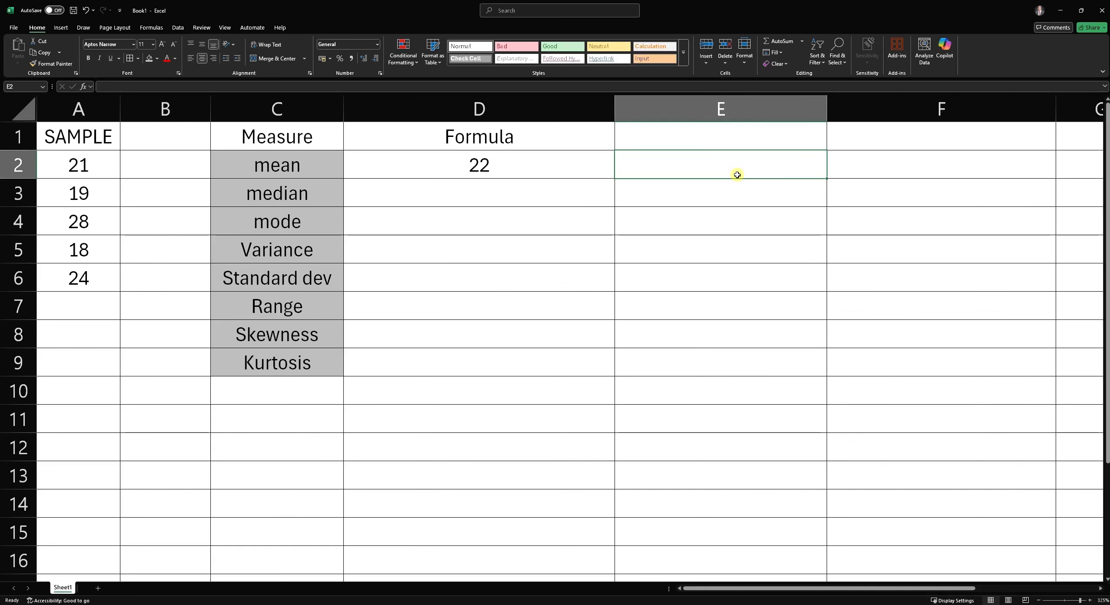
pyautogui.write('=')
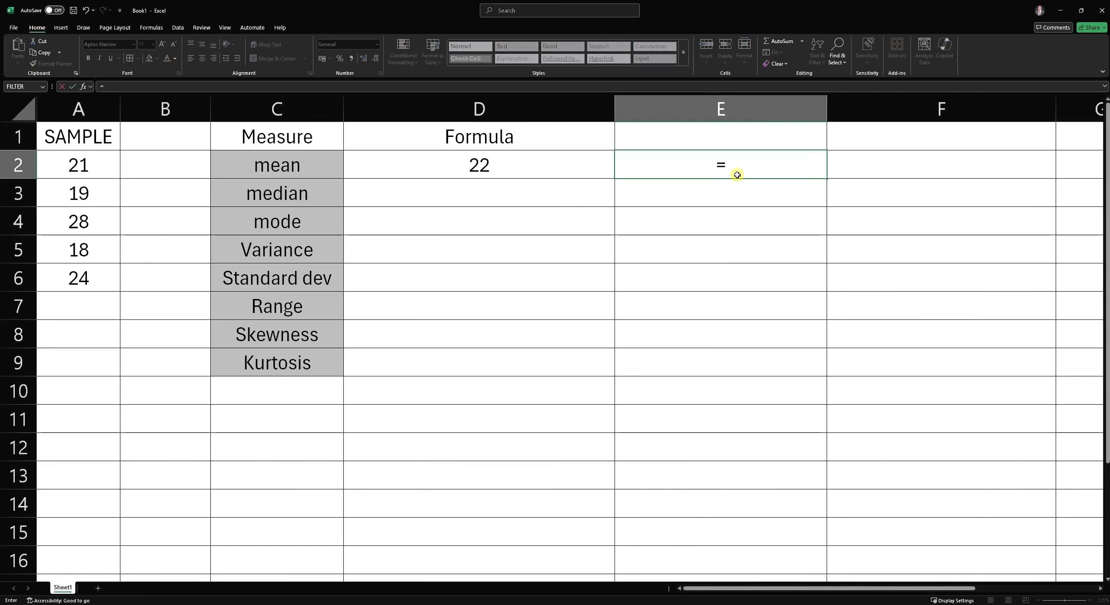
pyautogui.write('AVERAGE')
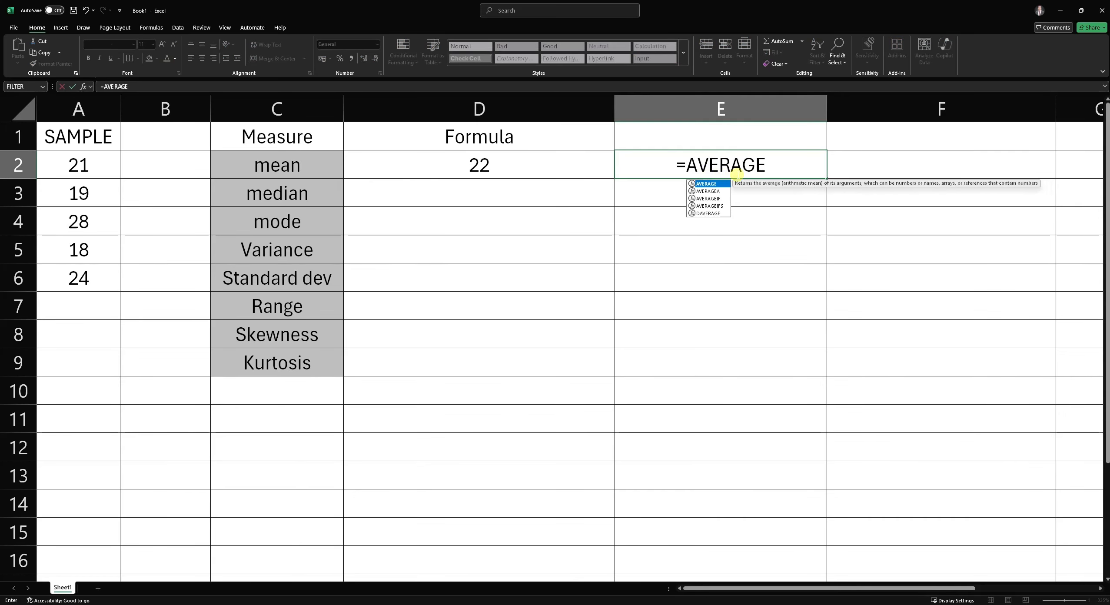
pyautogui.write('(')
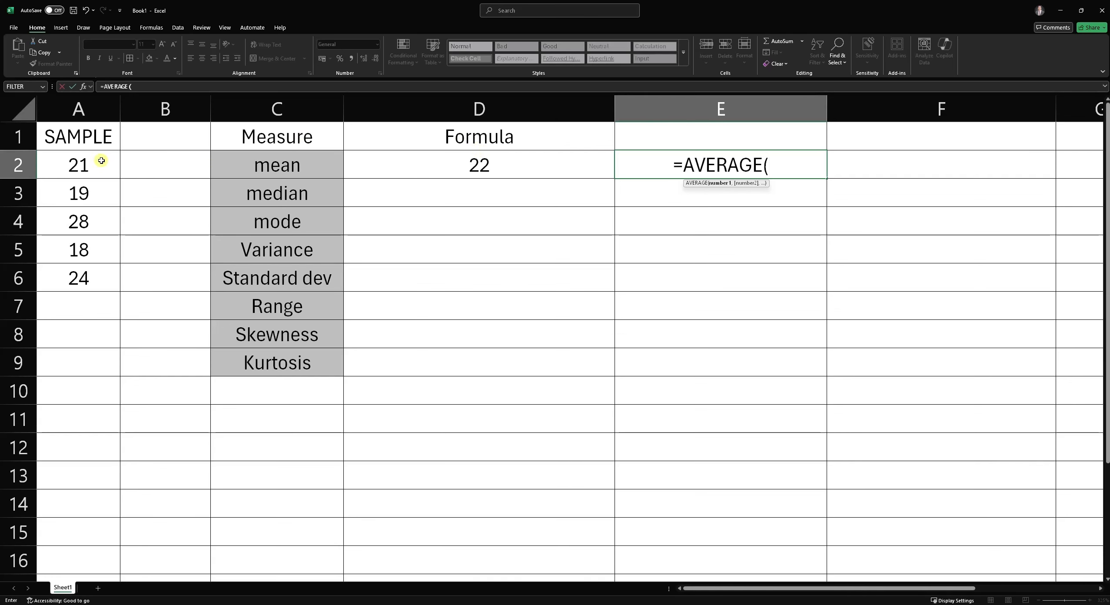
pyautogui.moveTo(101, 161); pyautogui.dragTo(86, 282)
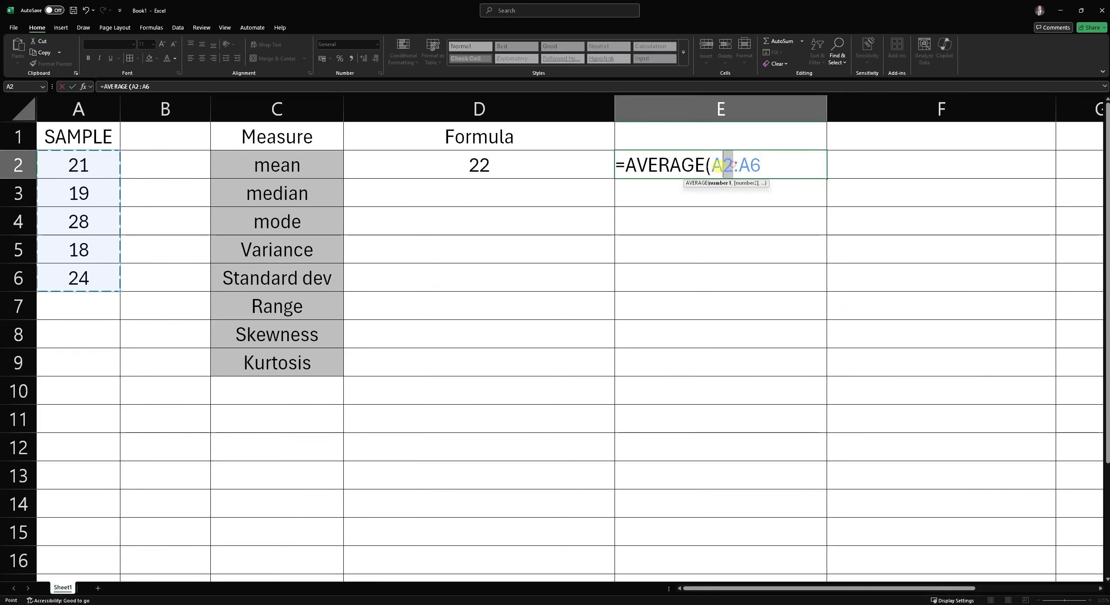
pyautogui.moveTo(734, 165); pyautogui.dragTo(761, 167)
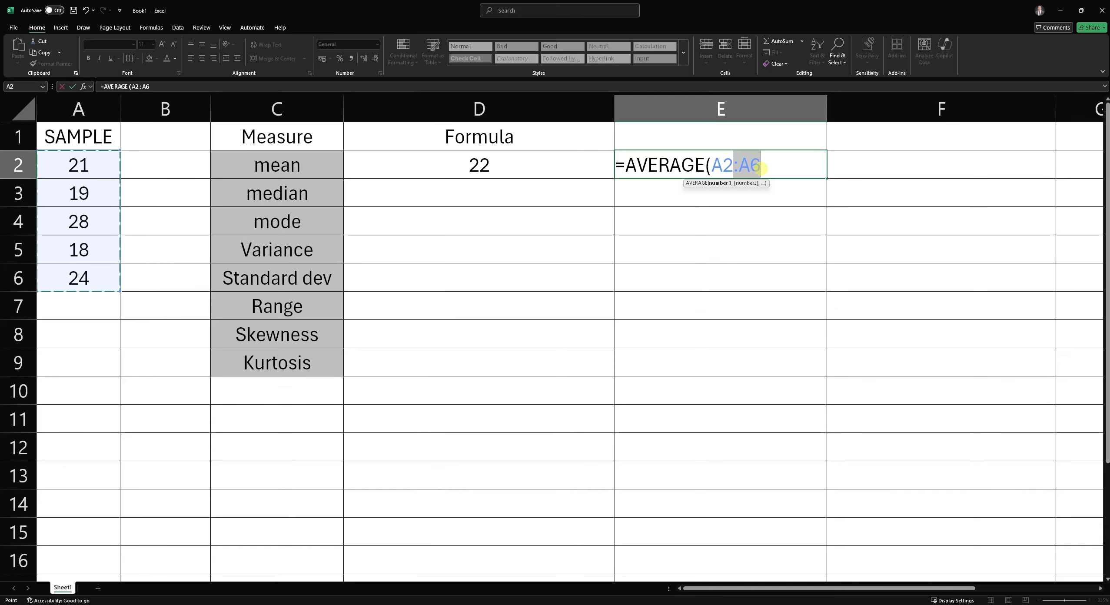
pyautogui.click(712, 165)
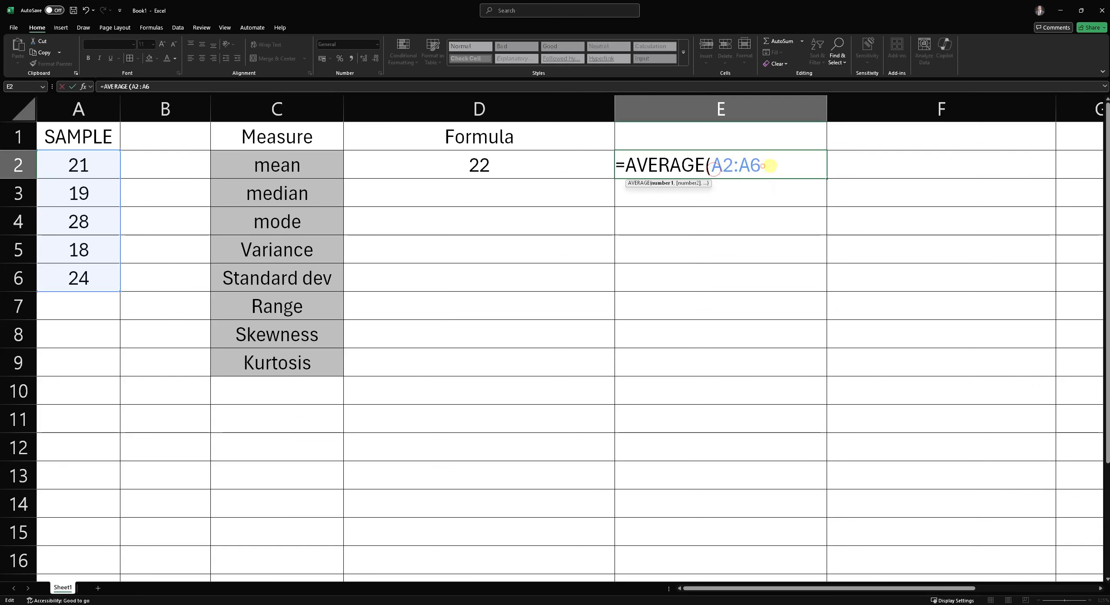
pyautogui.click(762, 165)
pyautogui.write(')')
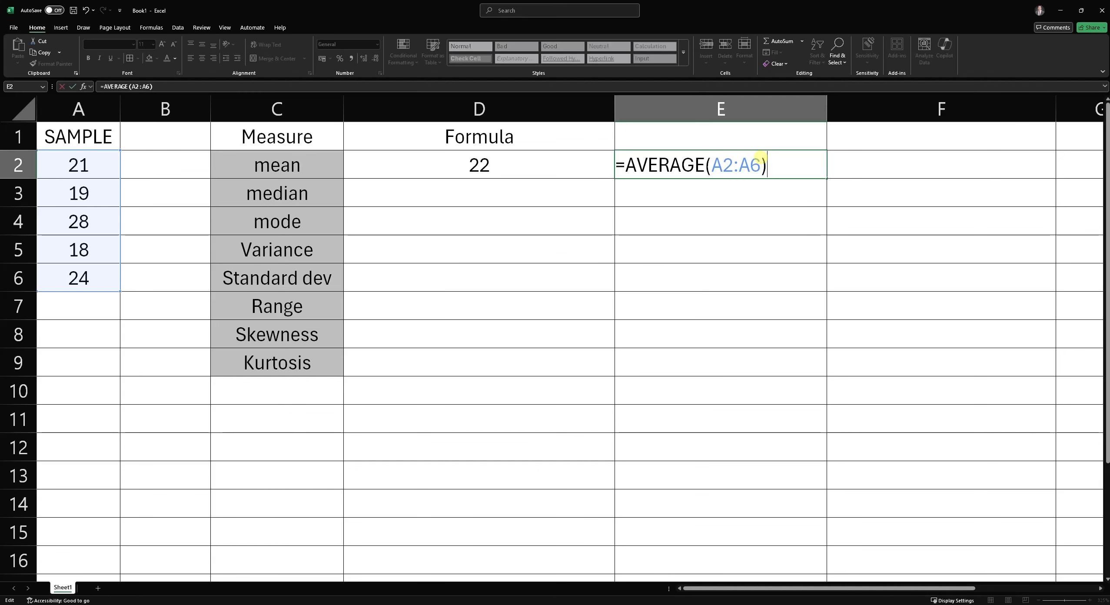
pyautogui.press('Return')
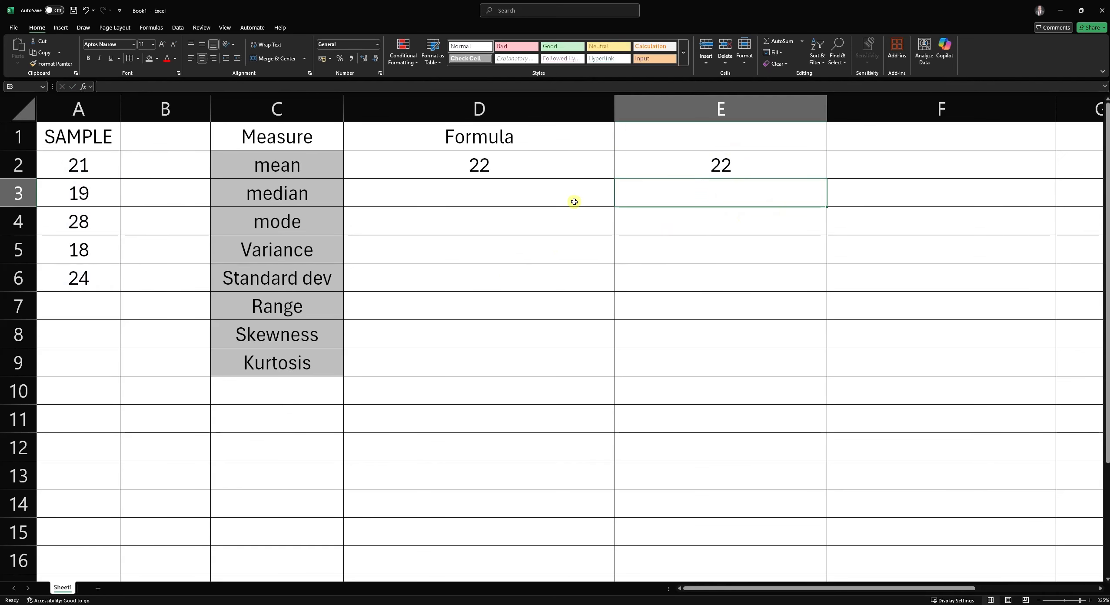
# - Change the sample value in A3 to 17
pyautogui.click(109, 199)
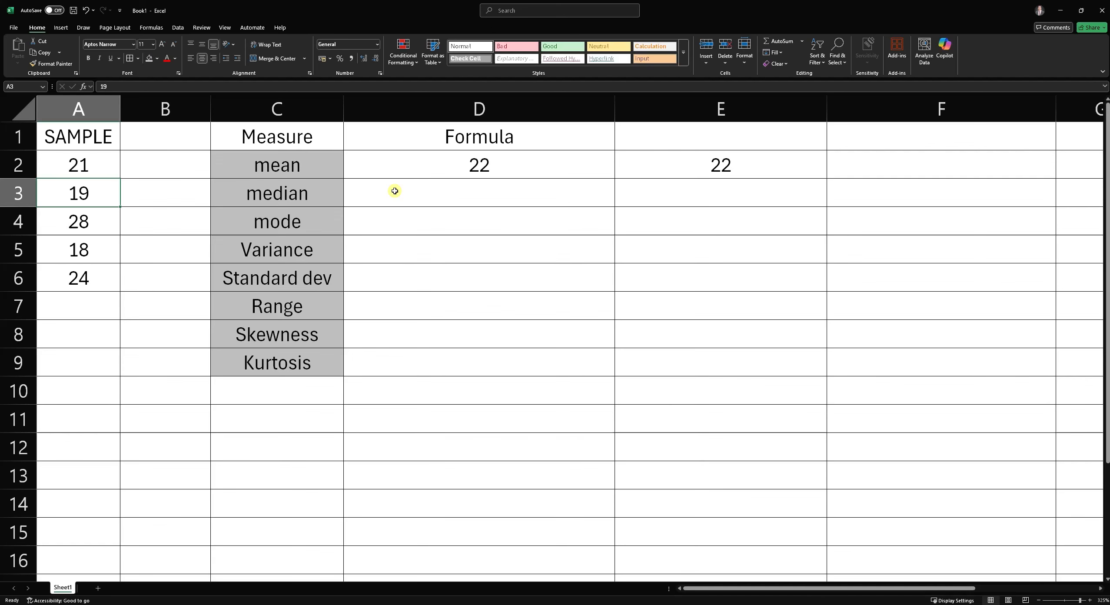
pyautogui.write('17')
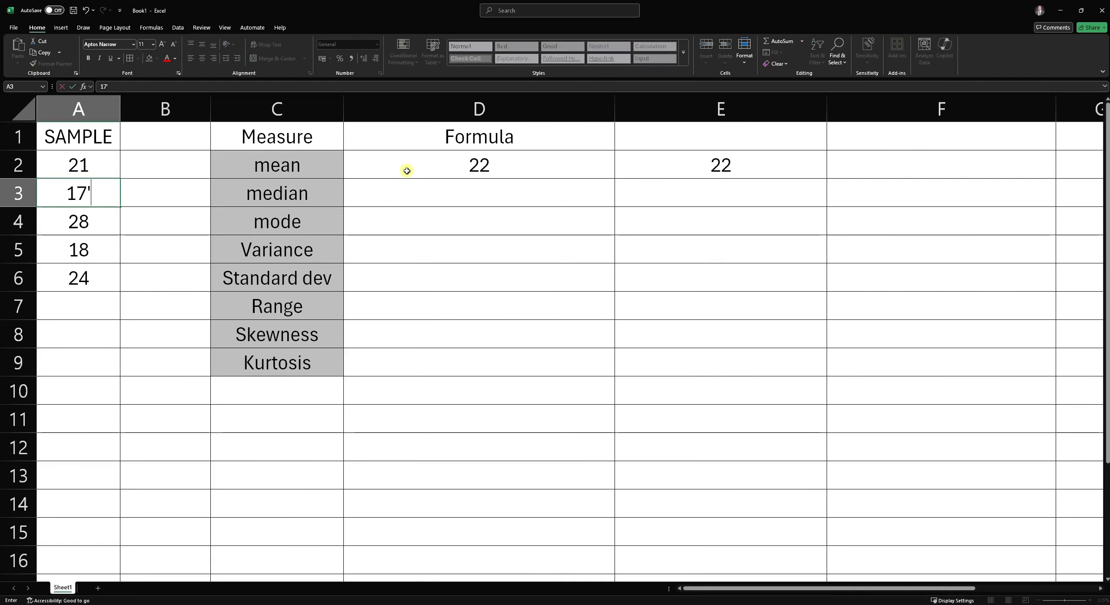
pyautogui.press('Return')
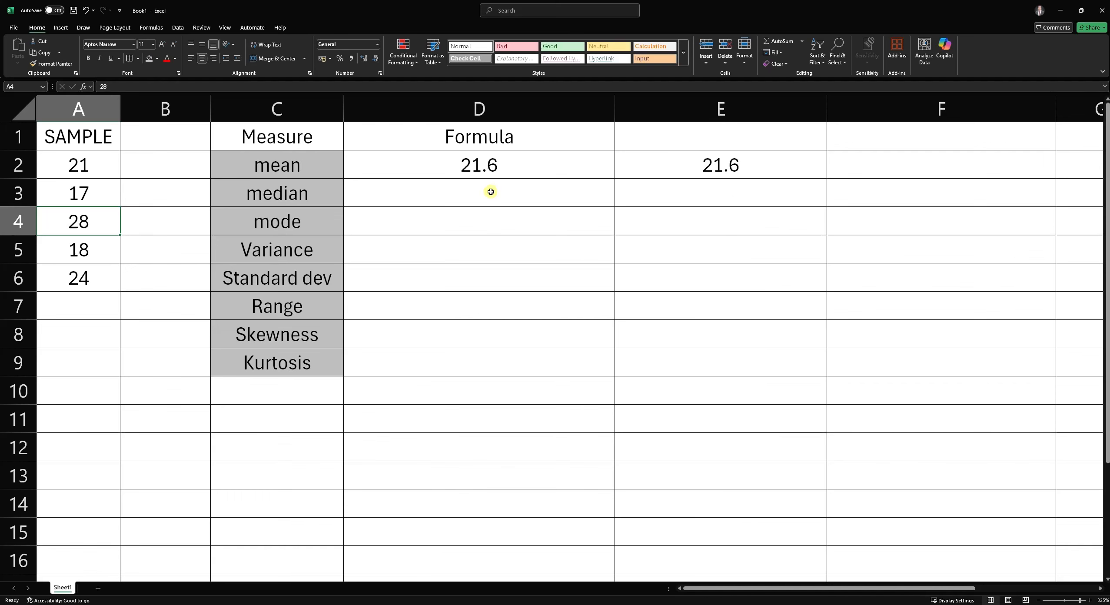
# - Enter =MEDIAN(A2:A6) in D3 next to the median label, selecting the sample range
pyautogui.click(516, 194)
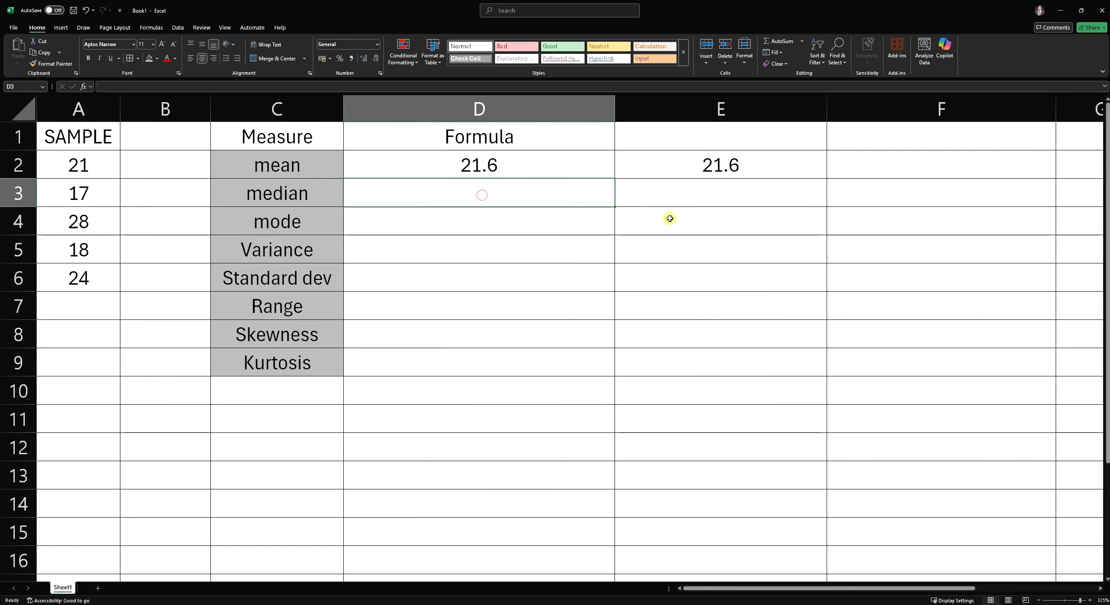
pyautogui.write('=MEDOI')
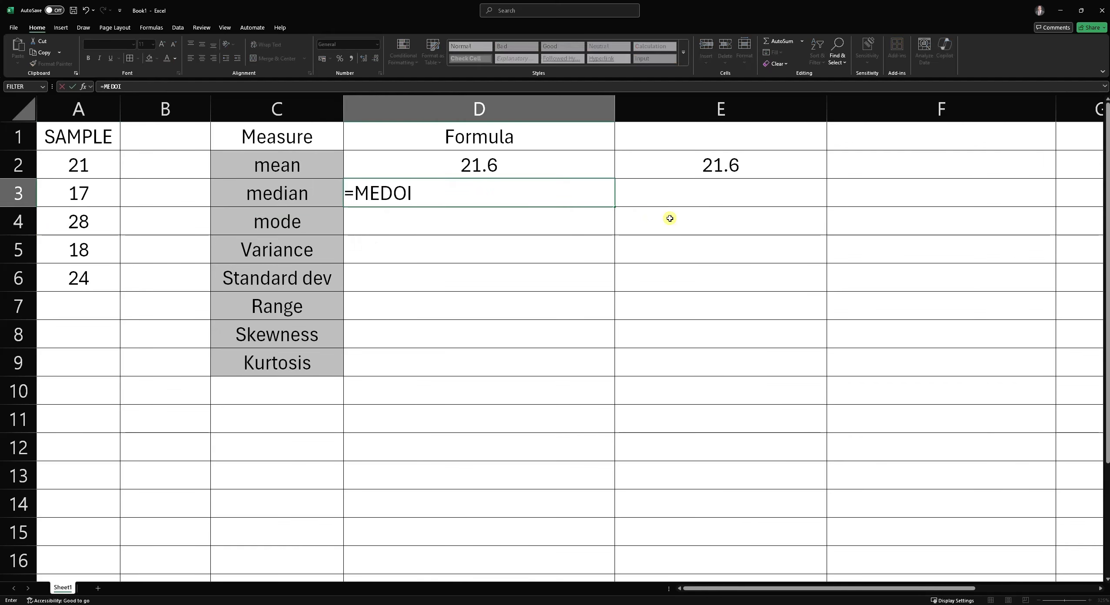
pyautogui.press('BackSpace')
pyautogui.press('BackSpace')
pyautogui.write('IAN')
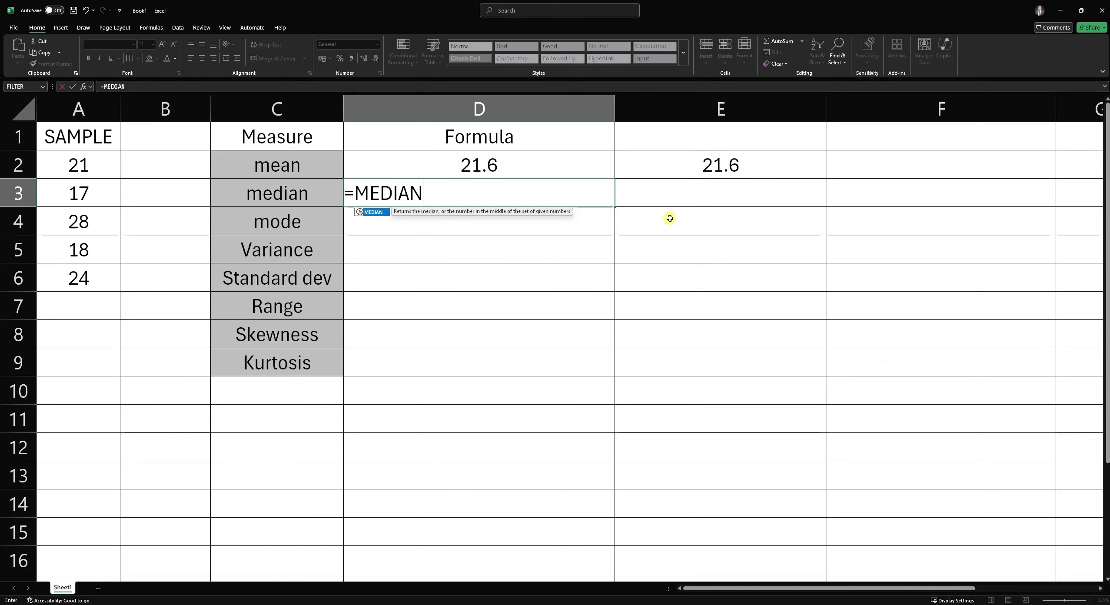
pyautogui.write('(')
pyautogui.moveTo(93, 161); pyautogui.dragTo(105, 287)
pyautogui.write(')')
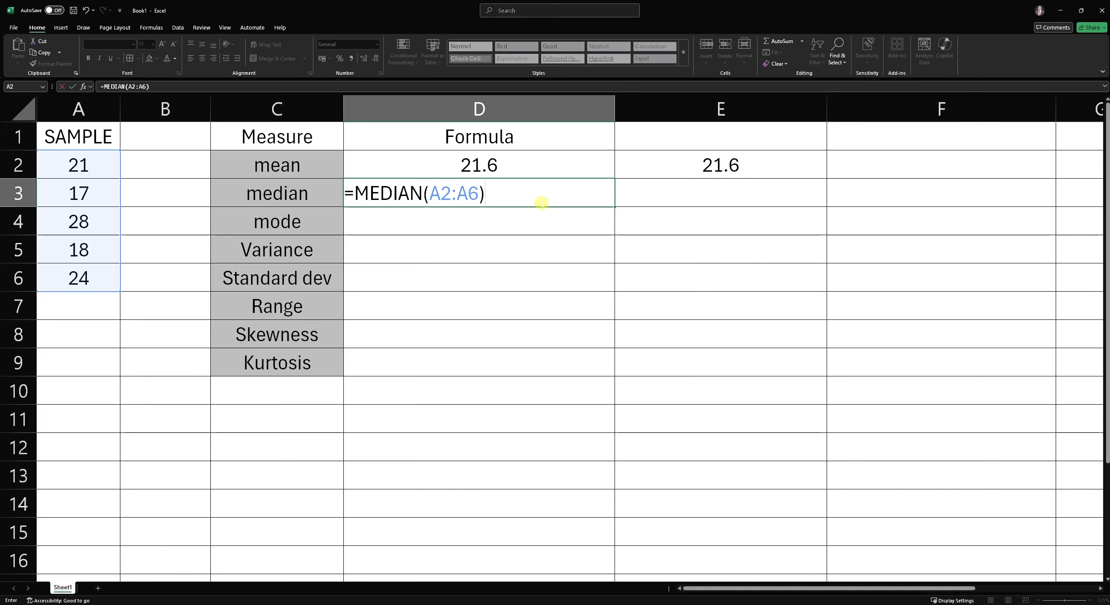
pyautogui.press('Return')
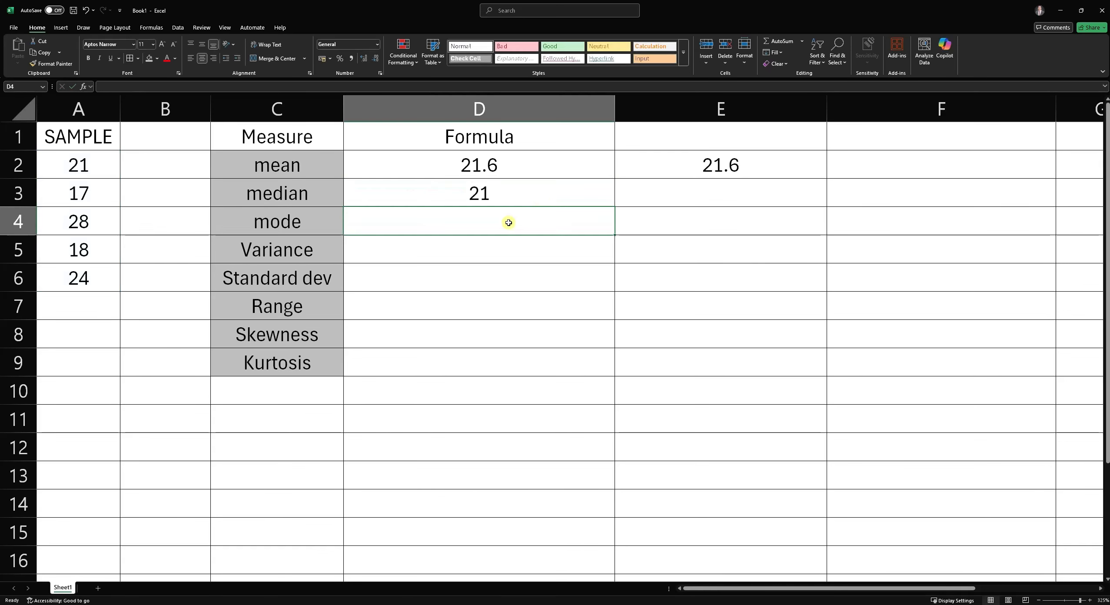
# - Enter =MODE.SNGL(A2:A6) in D4 next to the mode label, selecting the sample range
pyautogui.write('=')
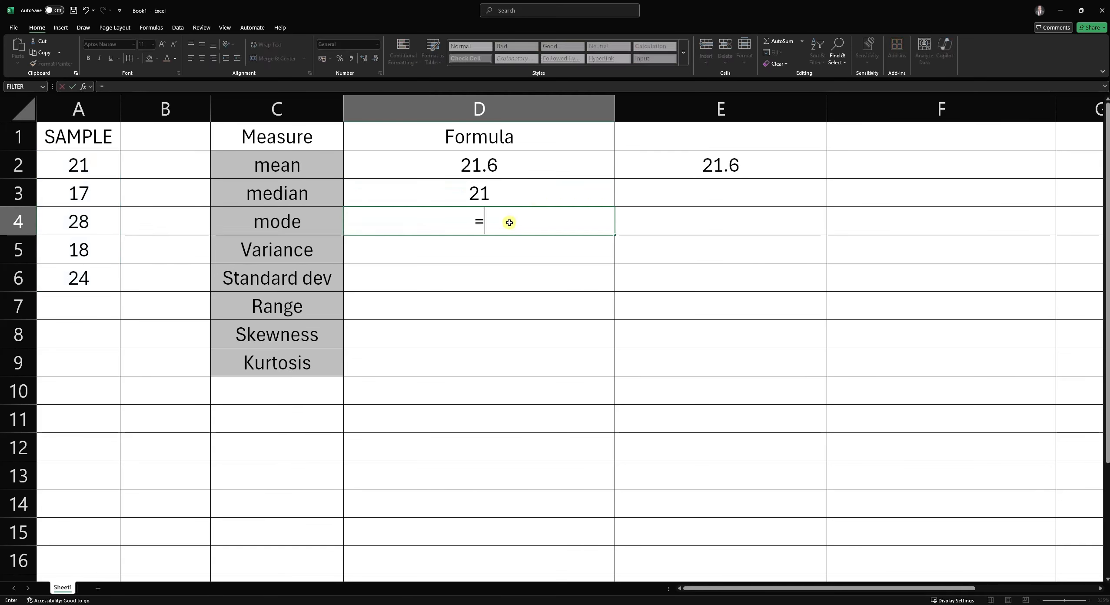
pyautogui.write('MODE')
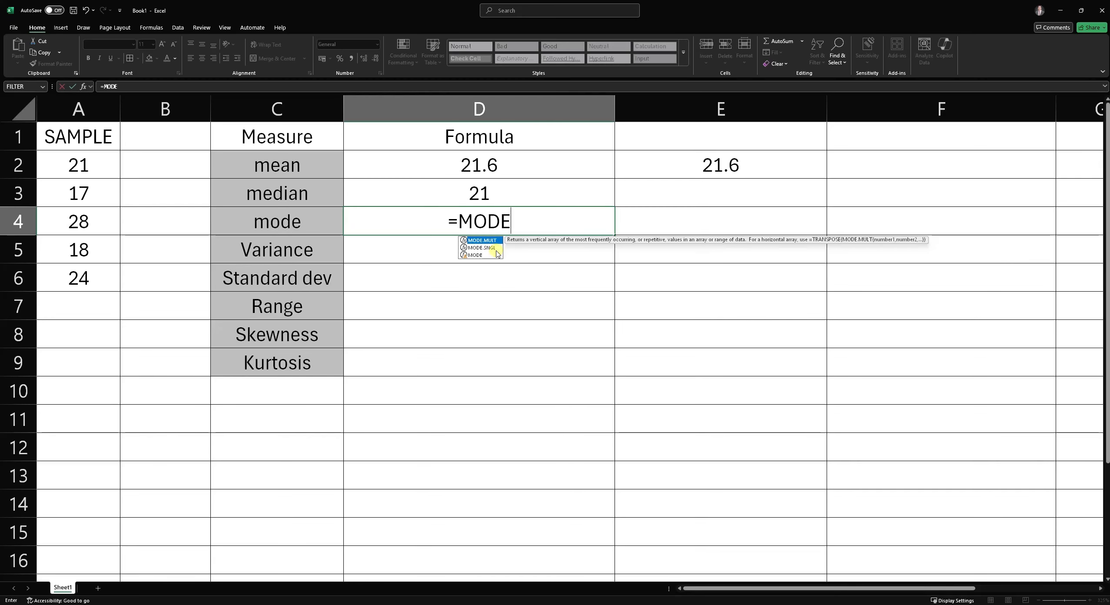
pyautogui.write('.SNGL(')
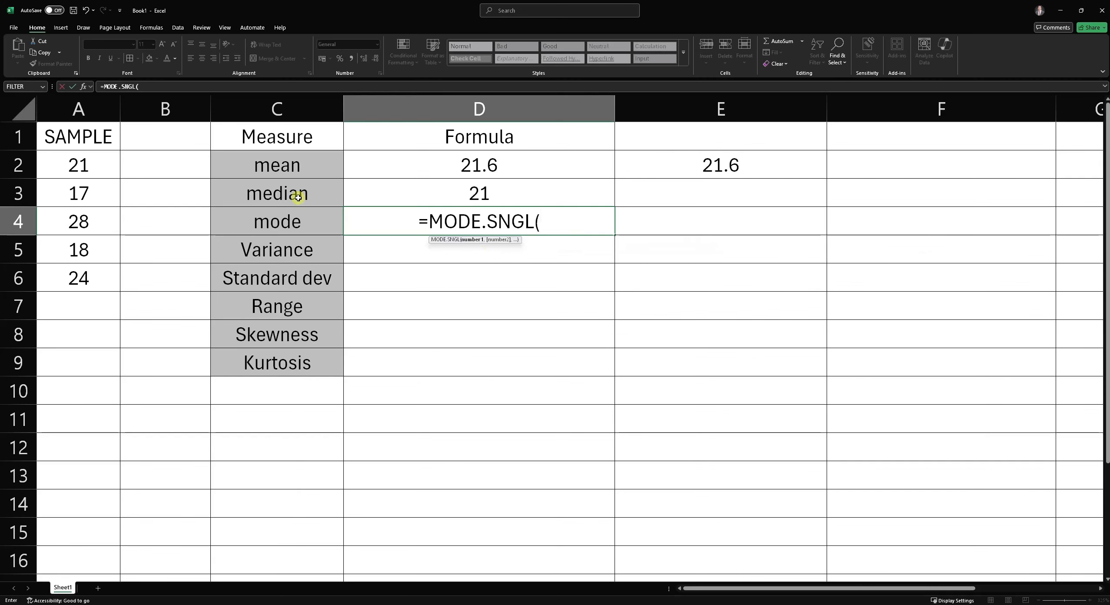
pyautogui.moveTo(89, 159); pyautogui.dragTo(109, 270)
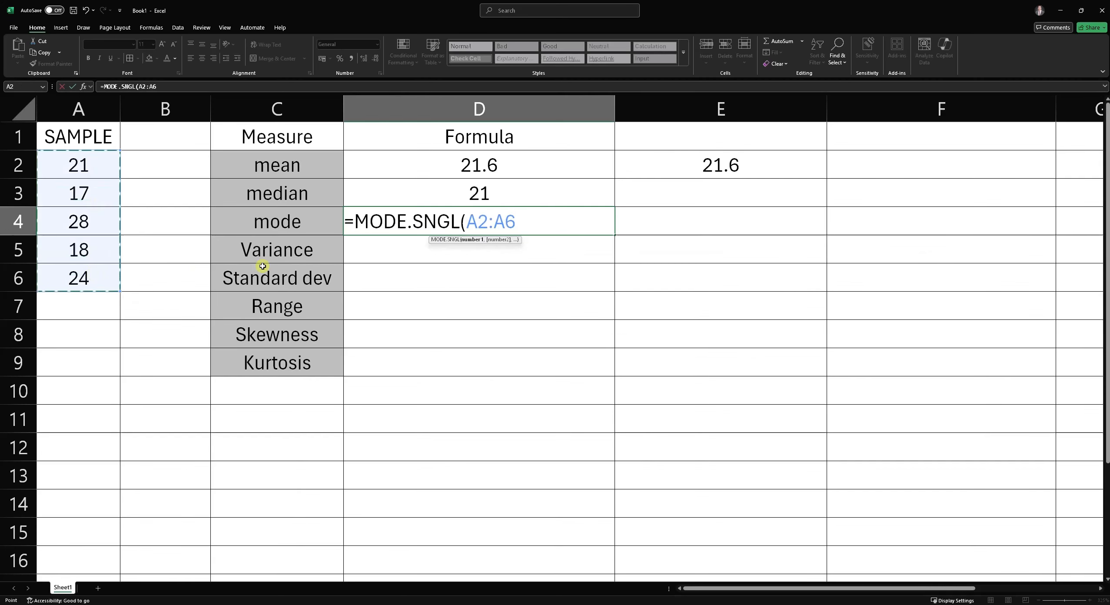
pyautogui.write(')')
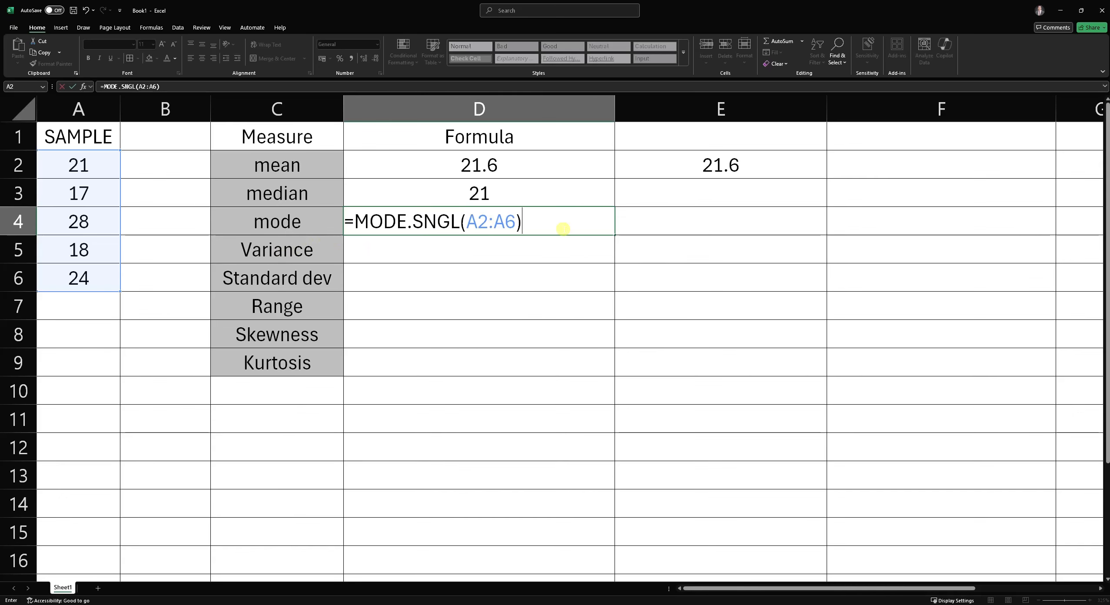
pyautogui.press('Return')
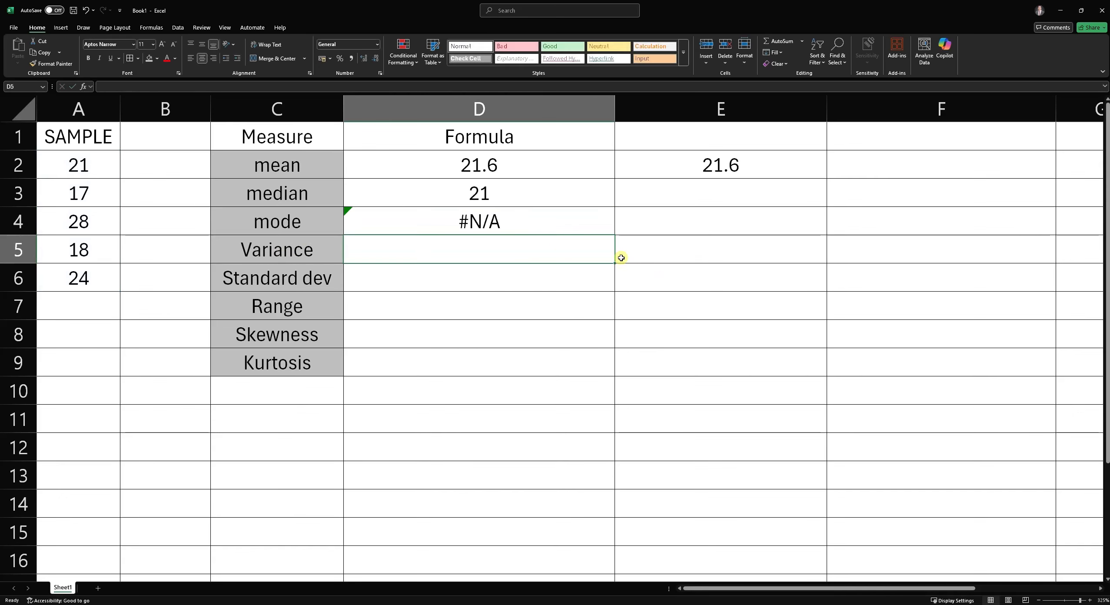
# - Check the mode formula in D4 against the sample values, then change A3 to 18
pyautogui.click(521, 225)
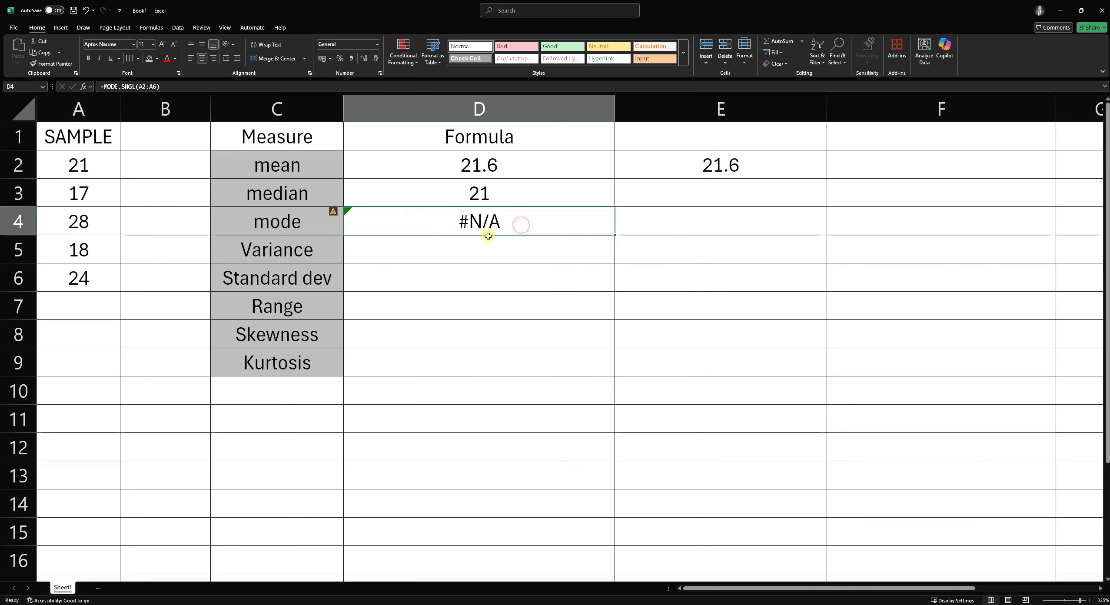
pyautogui.moveTo(337, 213)
pyautogui.click(74, 224)
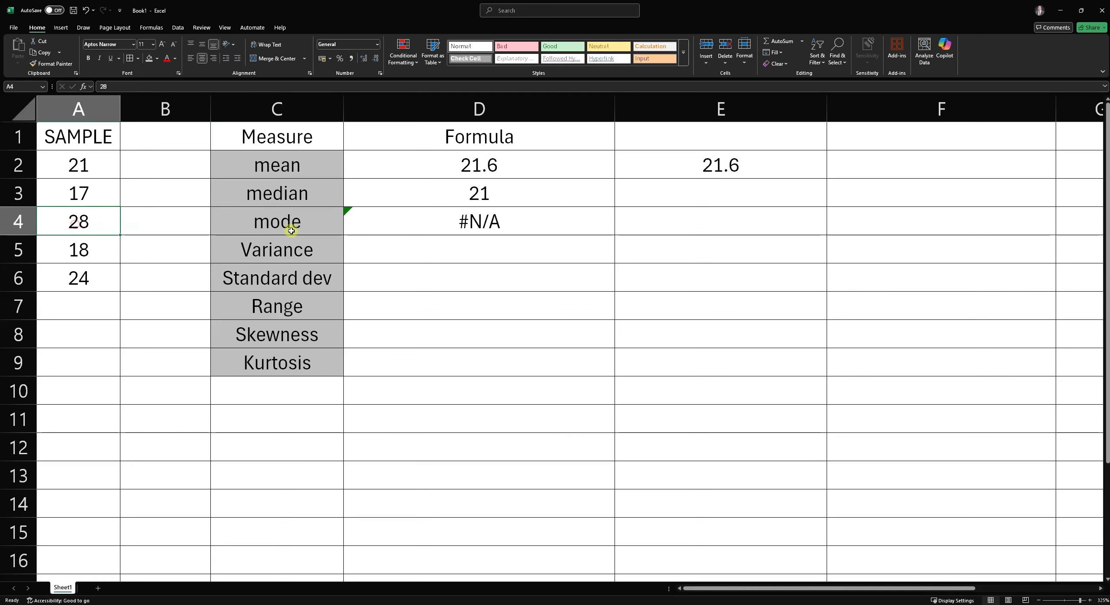
pyautogui.click(69, 197)
pyautogui.click(85, 225)
pyautogui.click(71, 278)
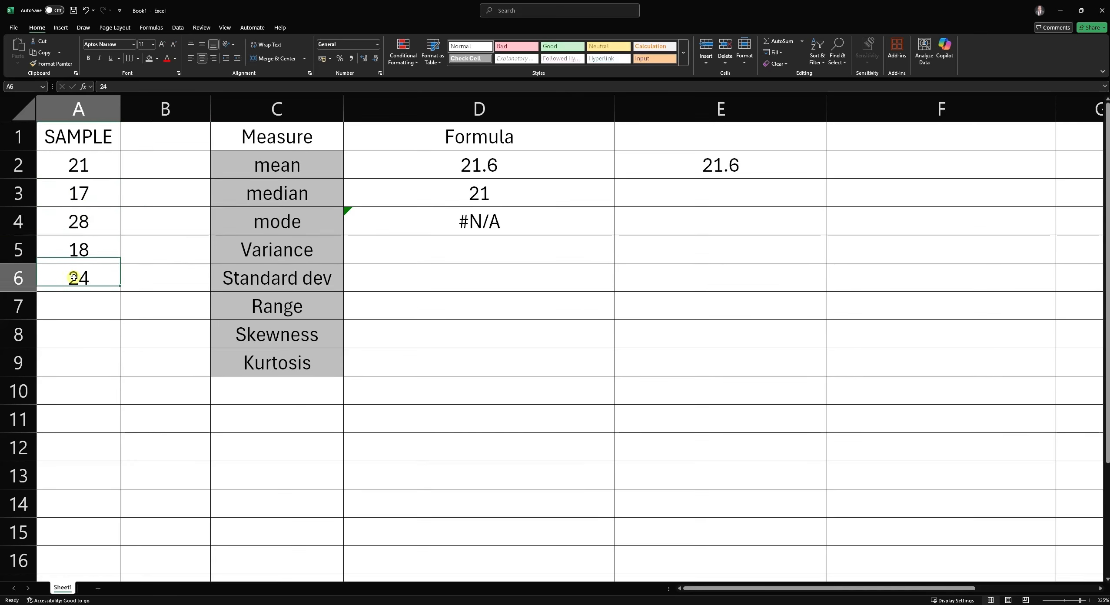
pyautogui.click(101, 191)
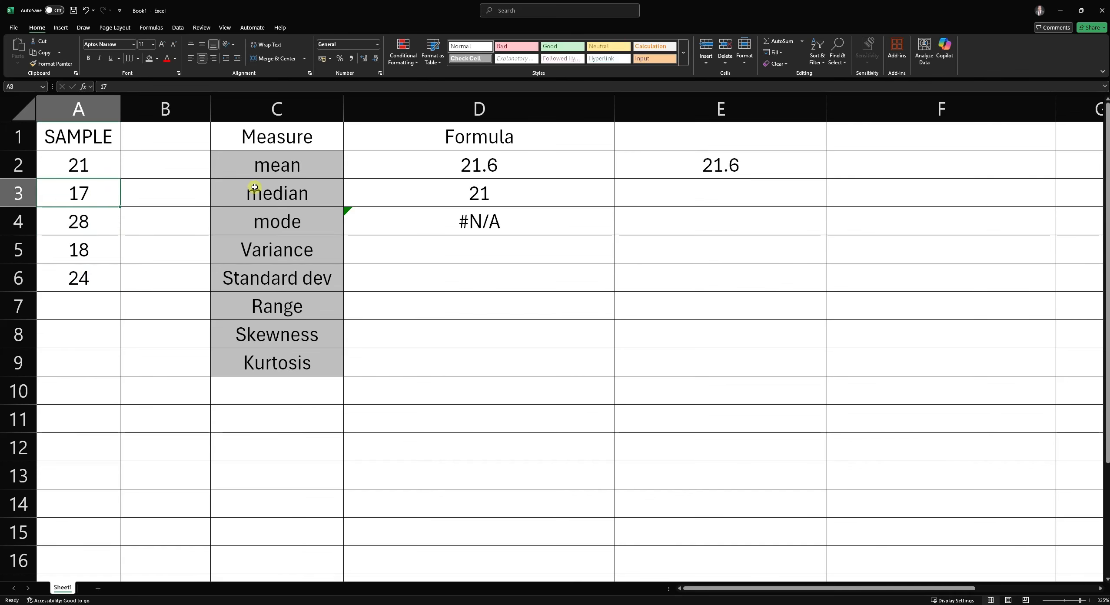
pyautogui.write('18')
pyautogui.press('Return')
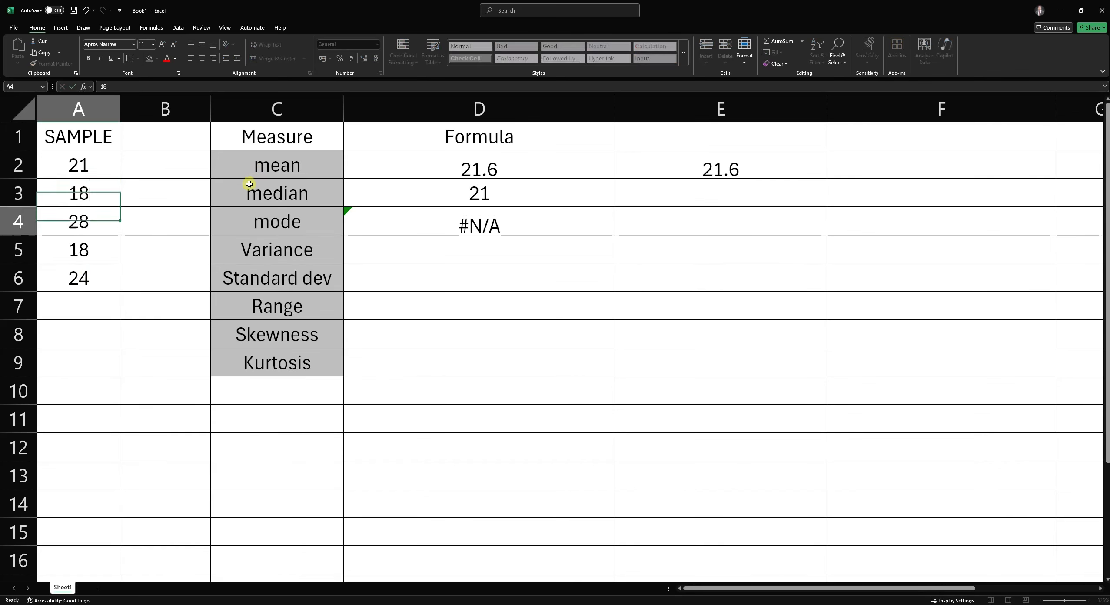
# - Review the mode result in D4 against the sample values, then inspect the mean and median formulas
pyautogui.click(531, 228)
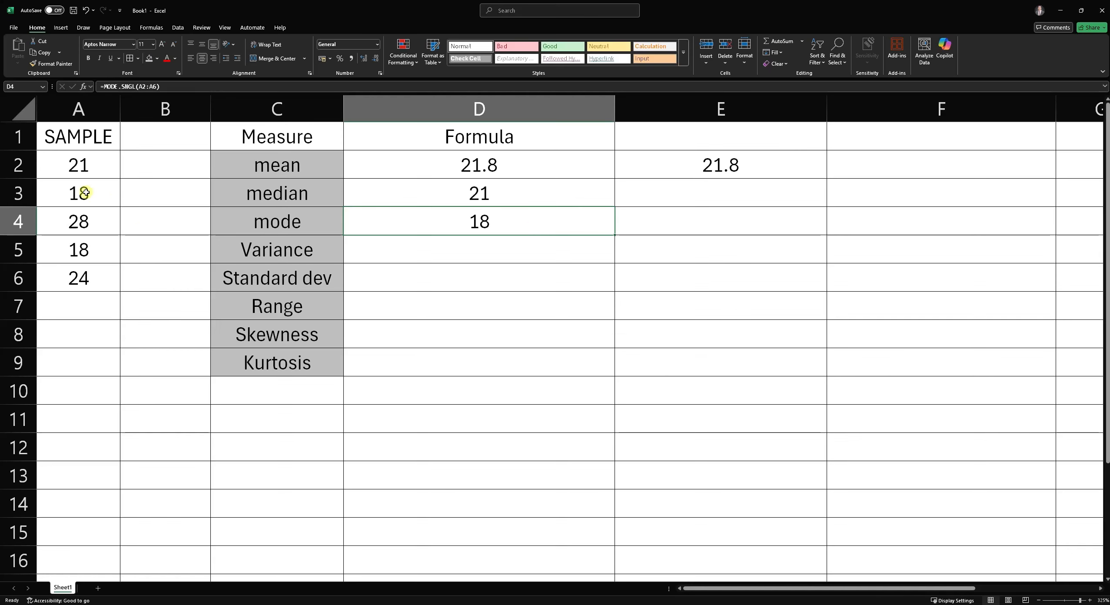
pyautogui.click(108, 193)
pyautogui.click(104, 252)
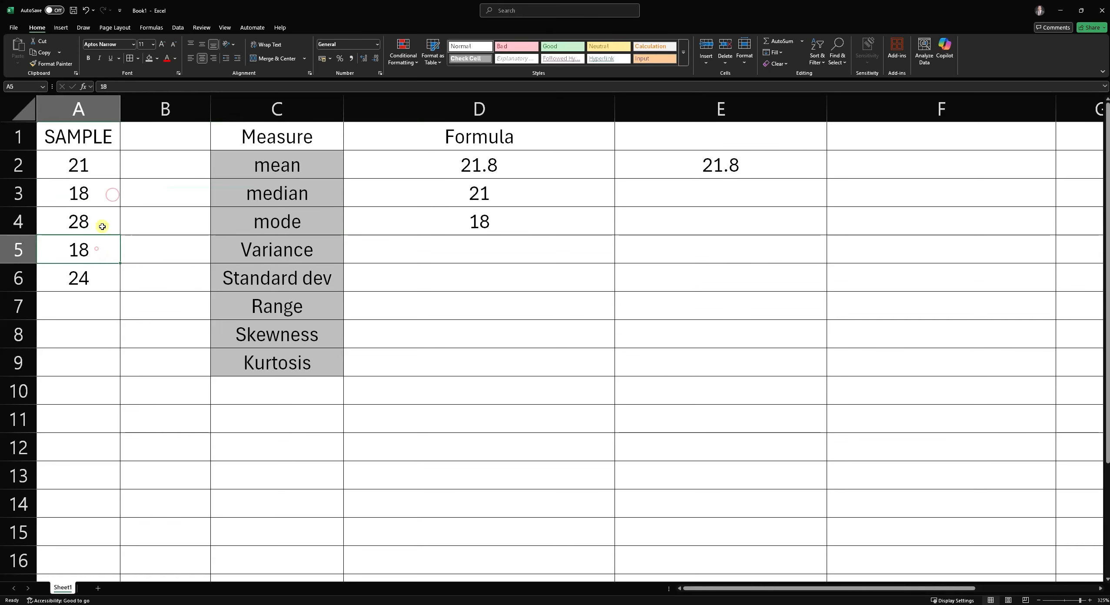
pyautogui.click(104, 198)
pyautogui.click(106, 167)
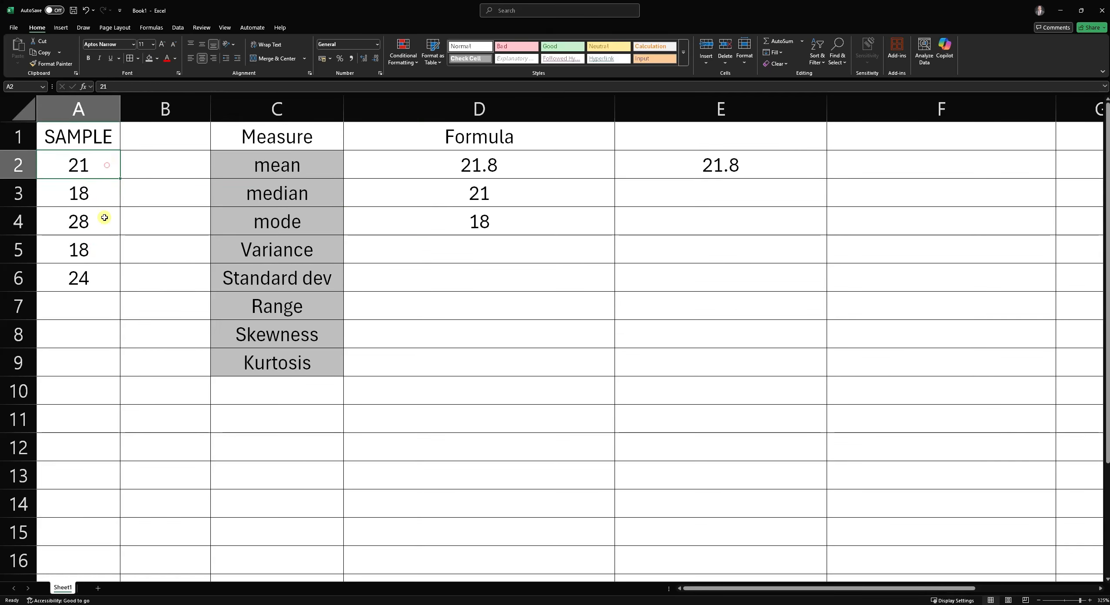
pyautogui.click(95, 221)
pyautogui.click(100, 275)
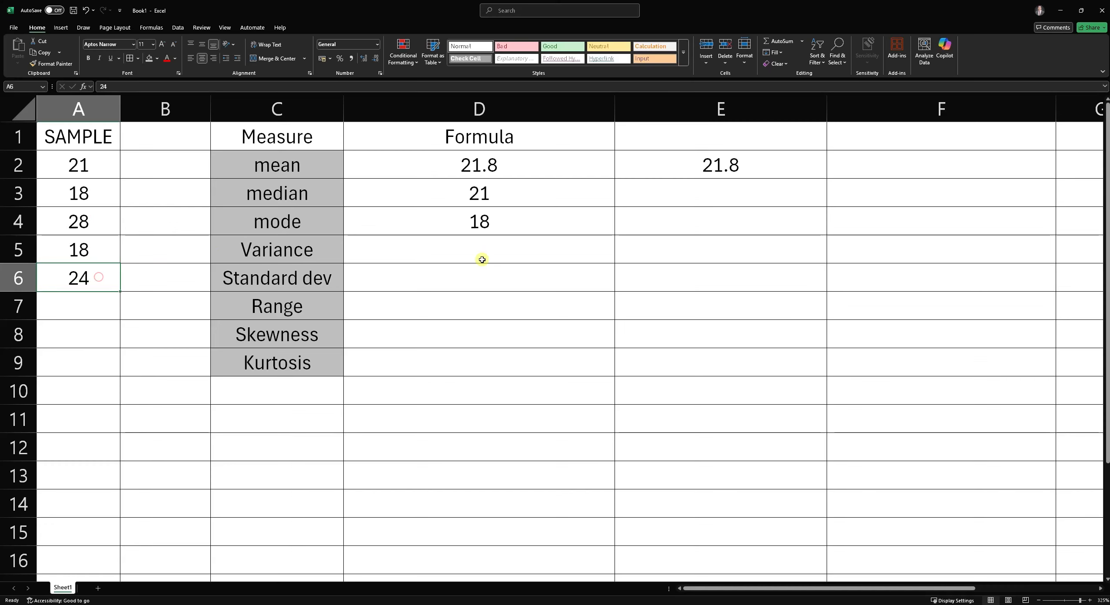
pyautogui.click(490, 224)
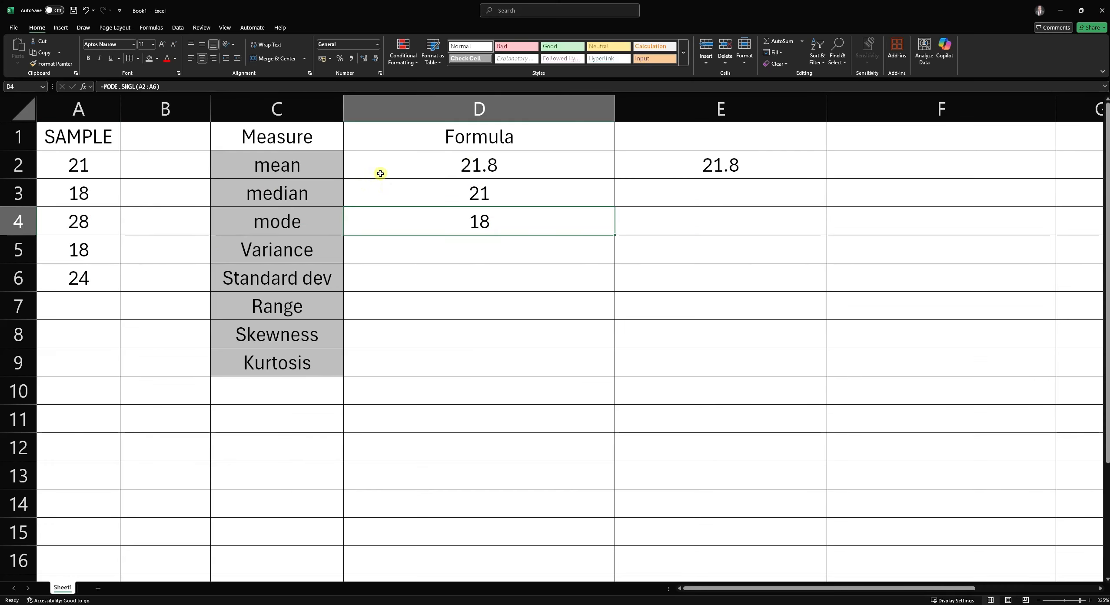
pyautogui.click(453, 172)
pyautogui.click(425, 193)
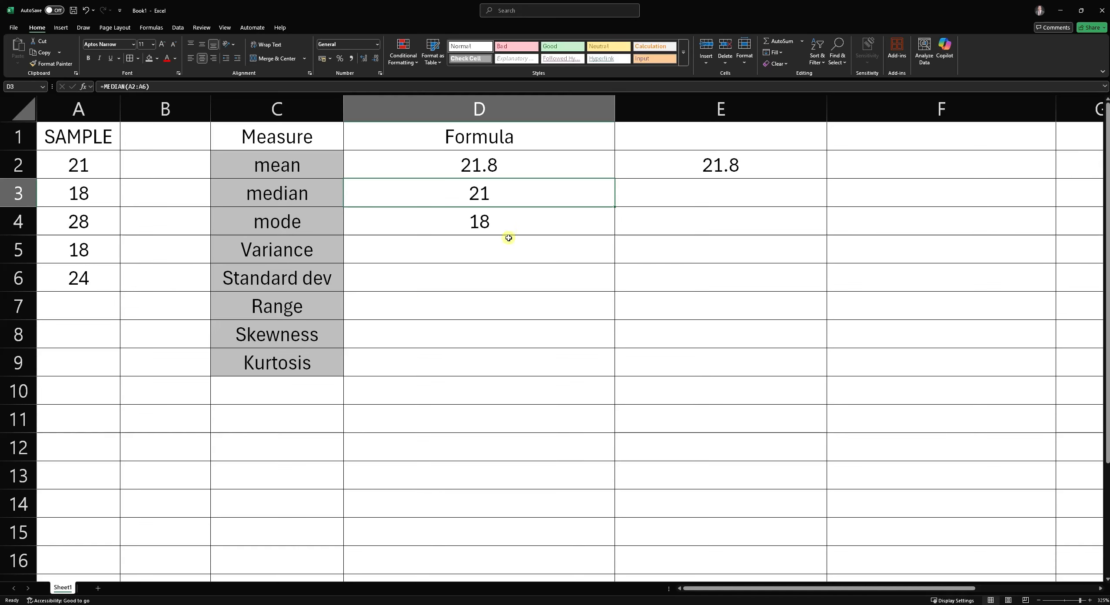
# - Enter =VAR.S(A2:A6) in D5 next to the variance label, selecting the sample range
pyautogui.moveTo(427, 172); pyautogui.dragTo(683, 232)
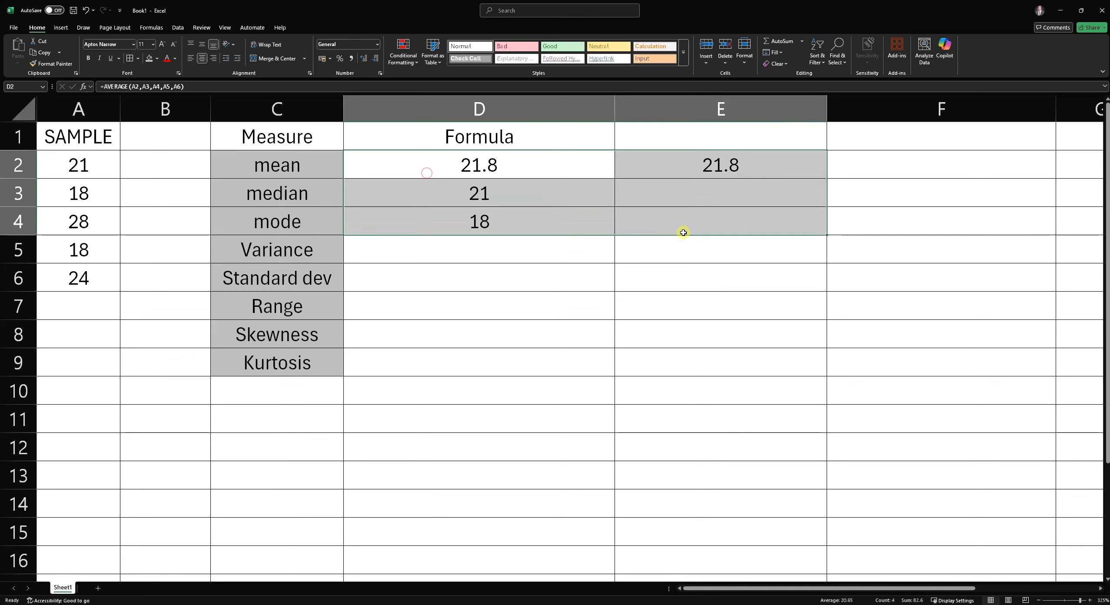
pyautogui.moveTo(548, 166); pyautogui.dragTo(498, 220)
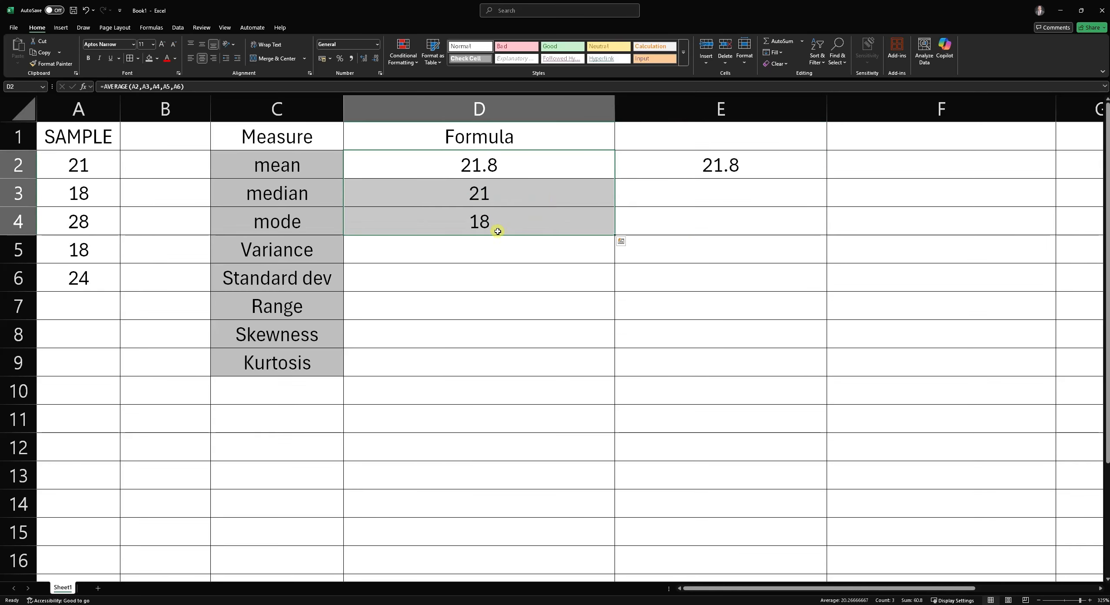
pyautogui.click(445, 246)
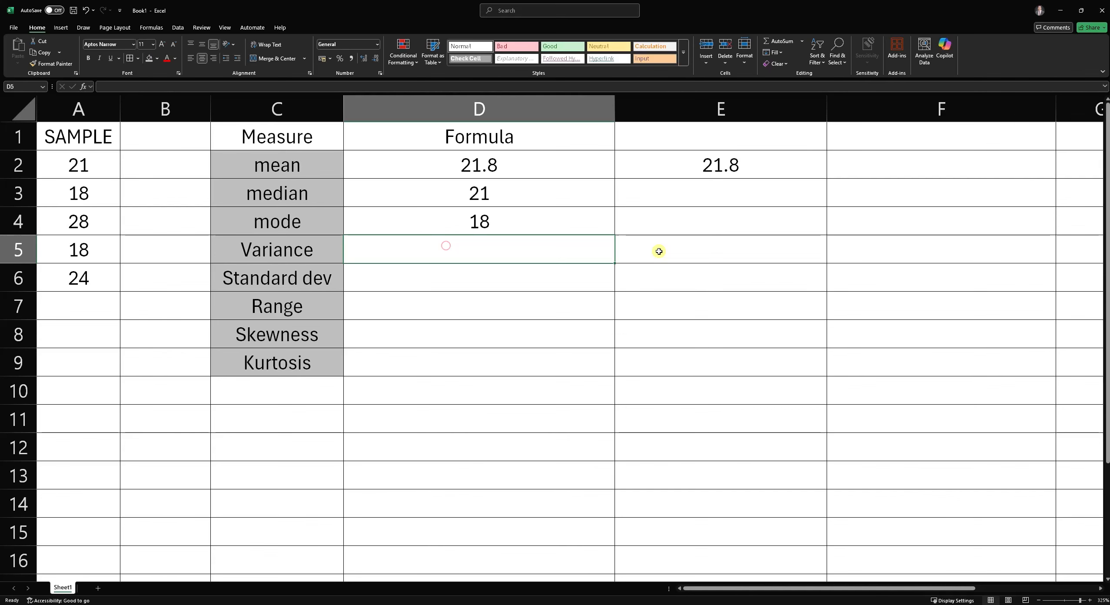
pyautogui.write('=')
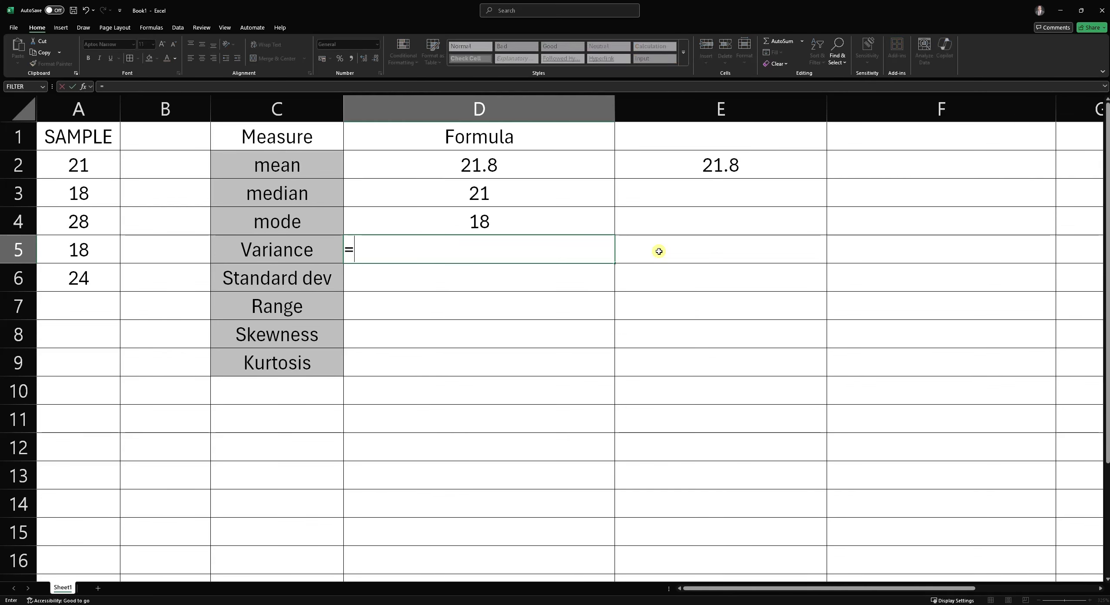
pyautogui.write('VAR')
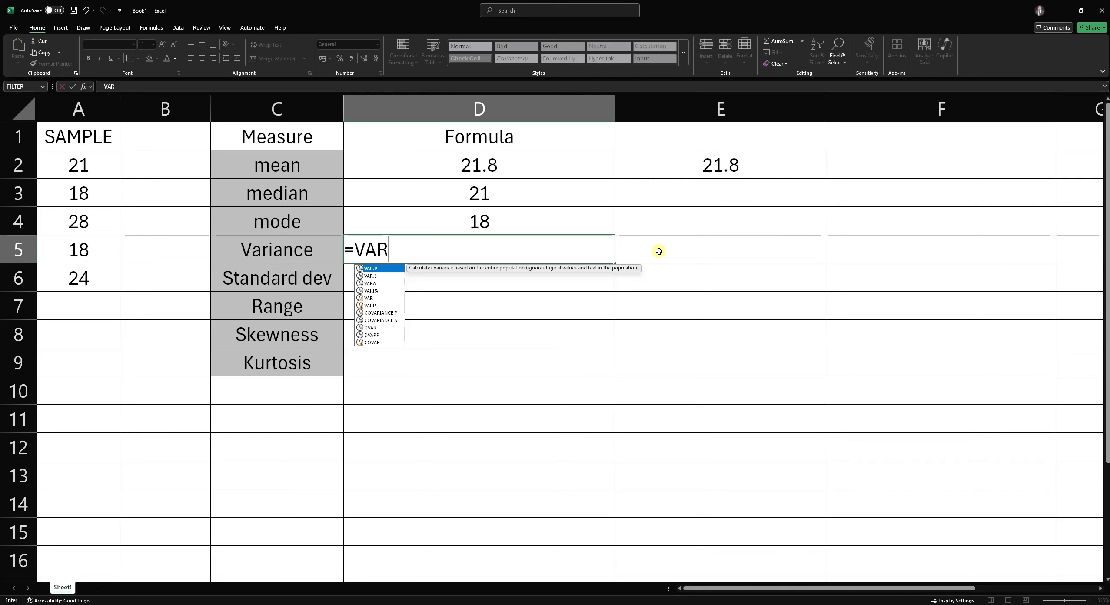
pyautogui.write('.')
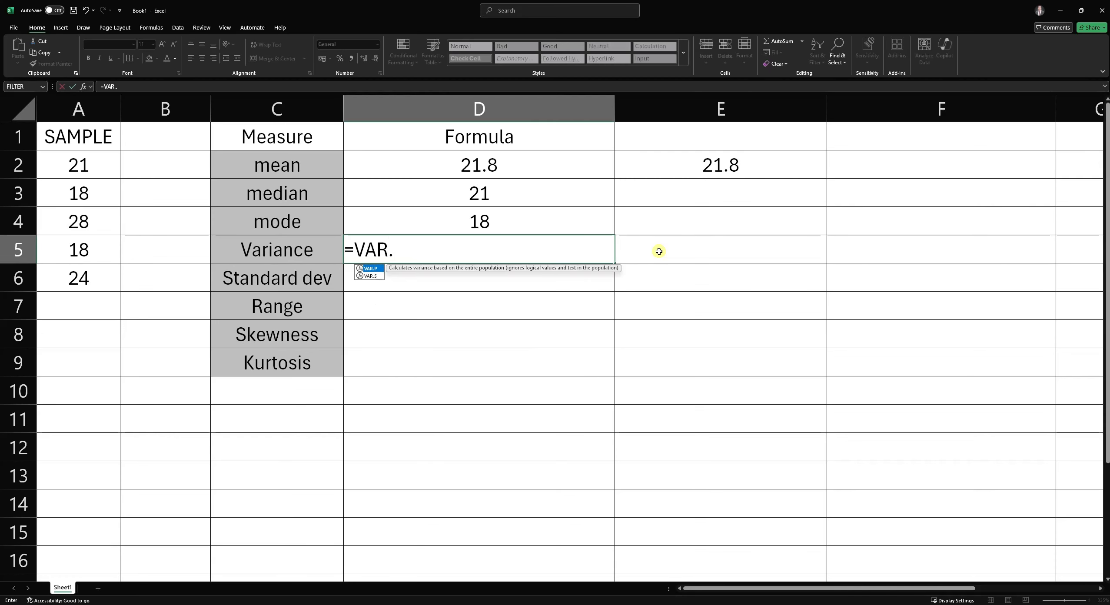
pyautogui.press('Down')
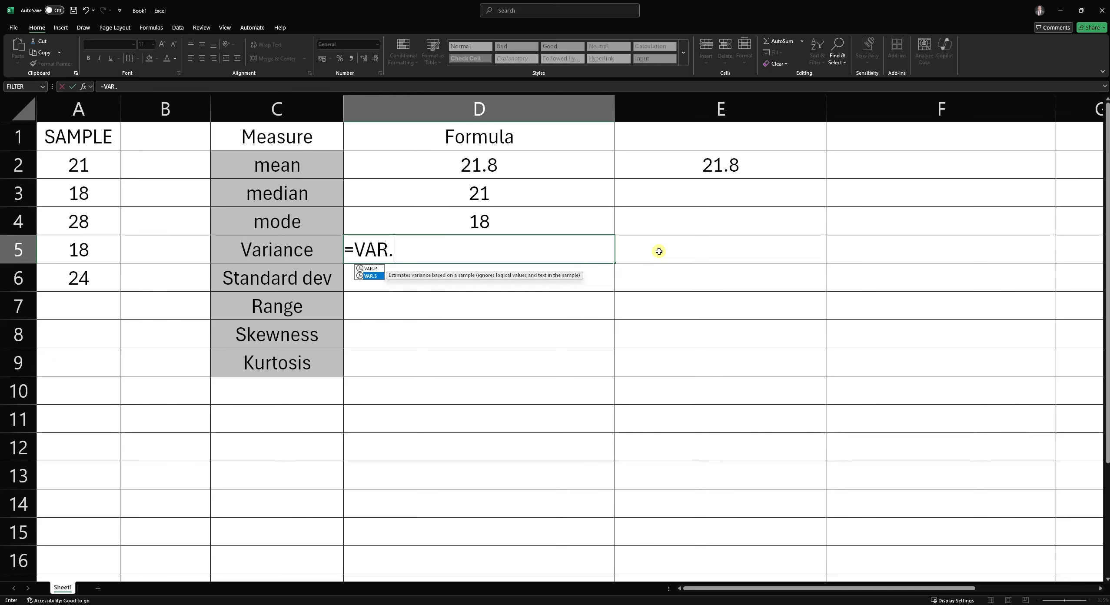
pyautogui.write('S(')
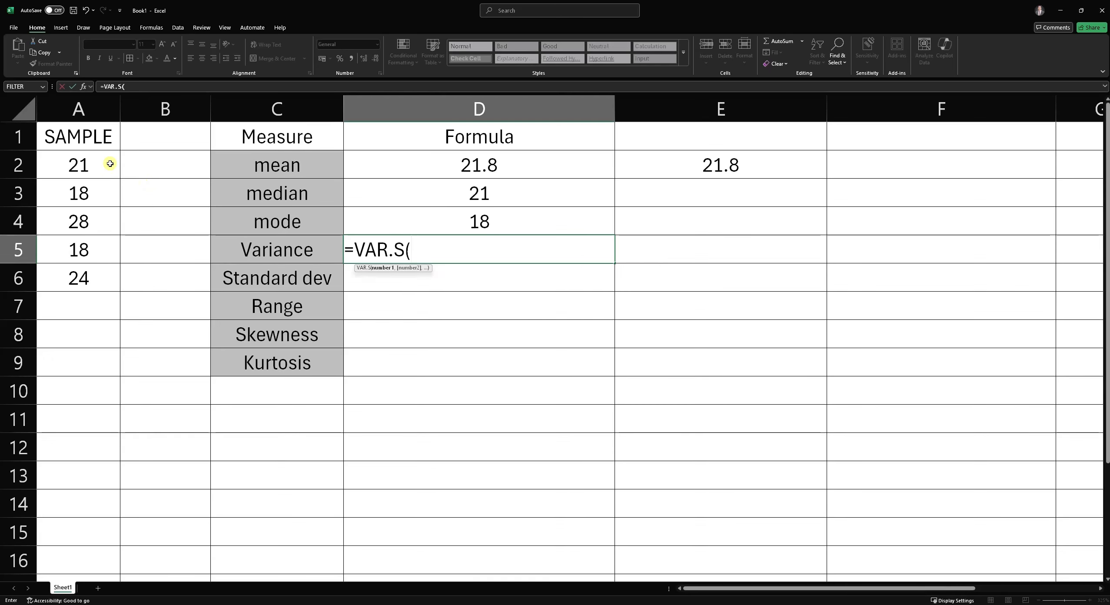
pyautogui.moveTo(110, 163); pyautogui.dragTo(99, 278)
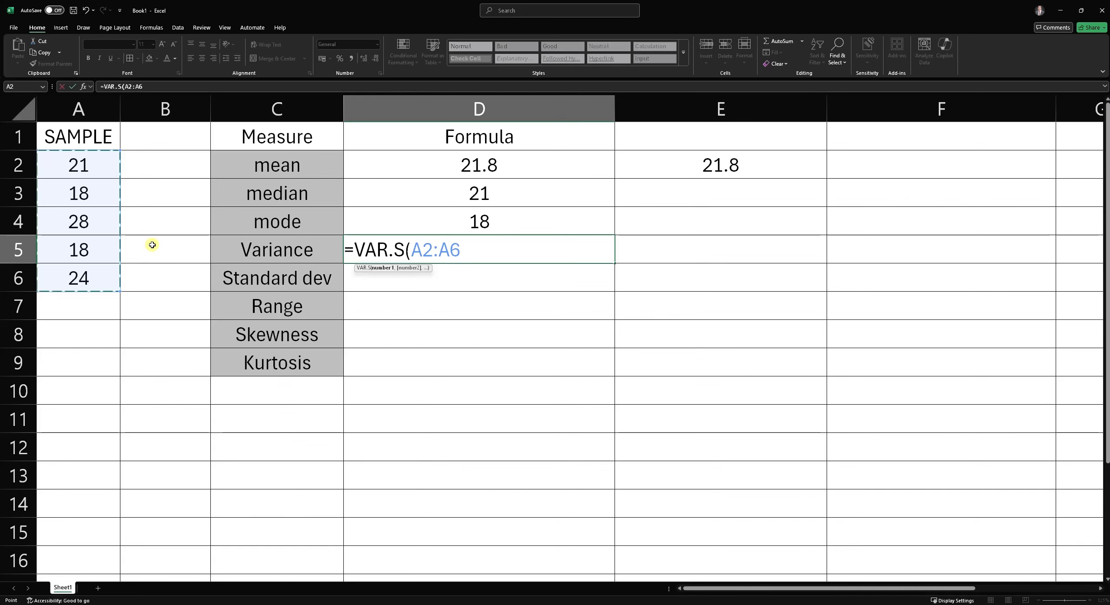
pyautogui.write(')')
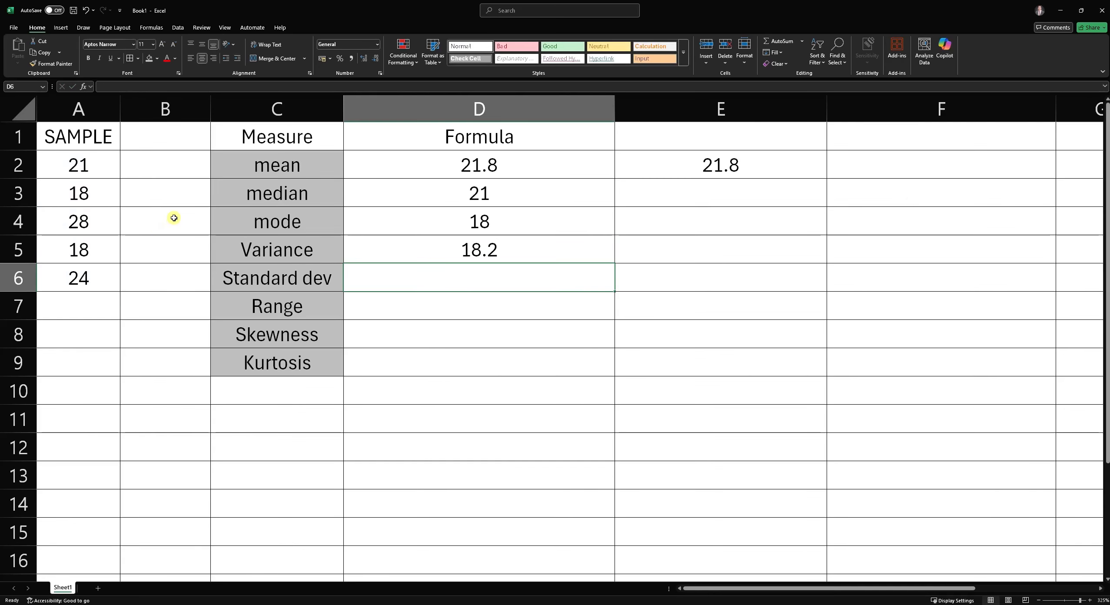
# - Enter =STDEV.S(A2:A6) in D6 next to the standard deviation label, selecting the sample range
pyautogui.write('=')
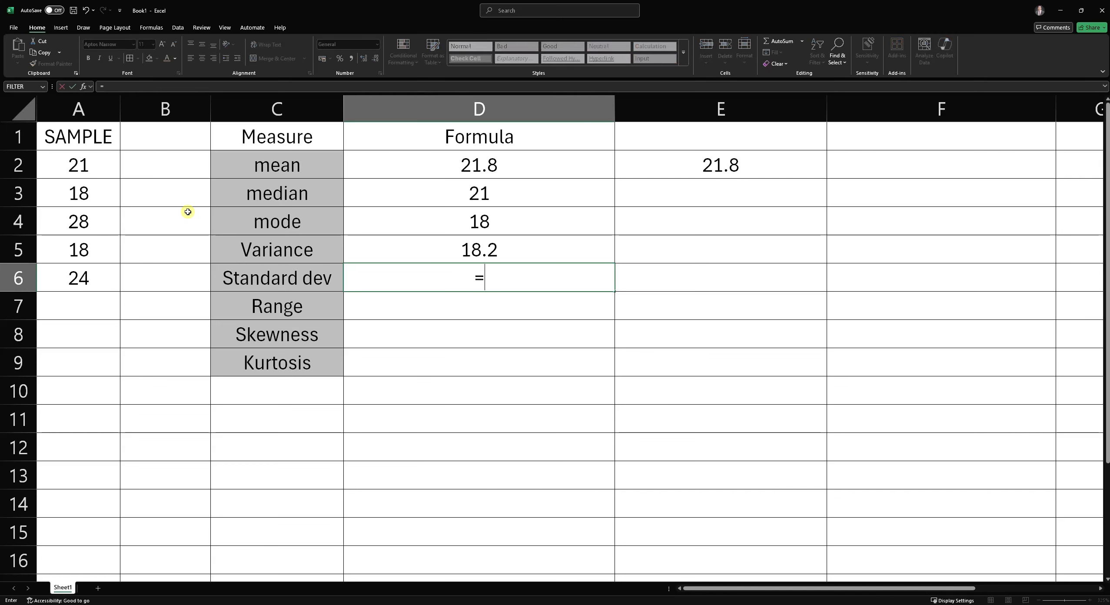
pyautogui.write('STDEV')
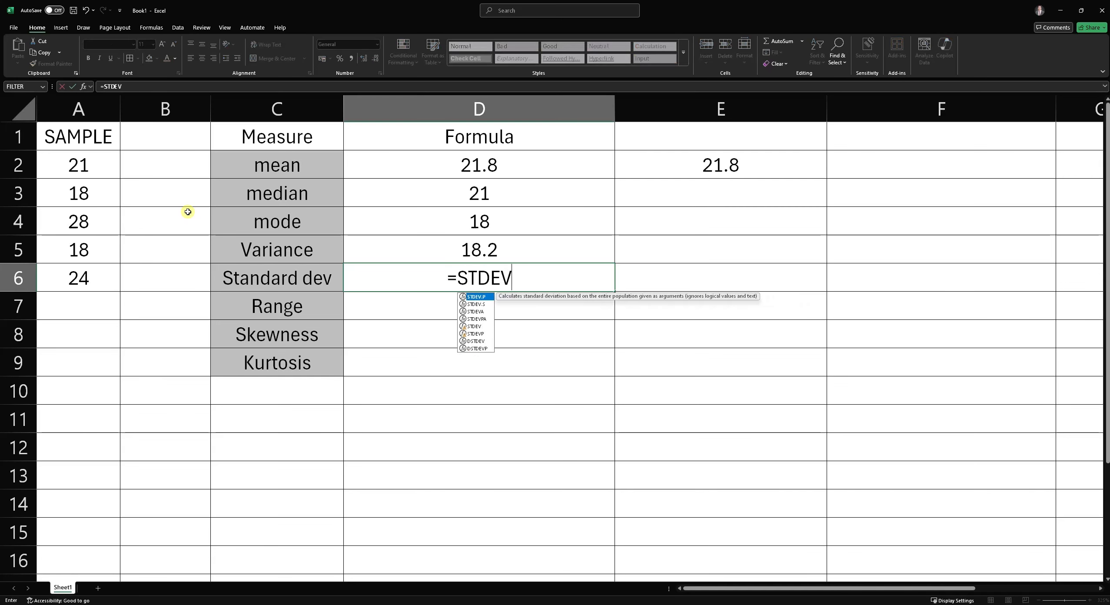
pyautogui.write('.S')
pyautogui.press('BackSpace')
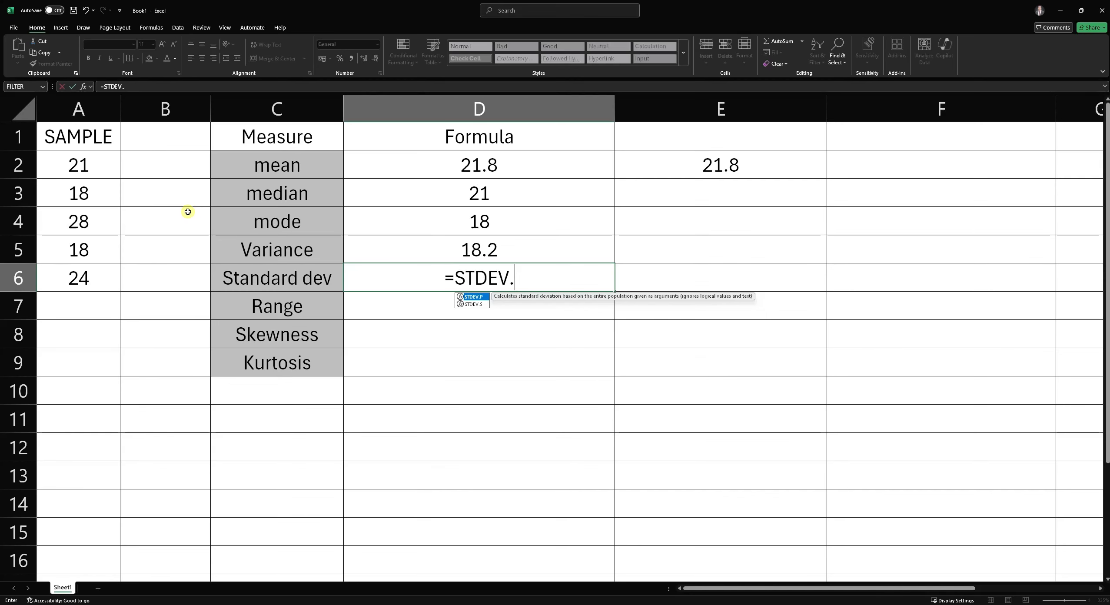
pyautogui.write('S(')
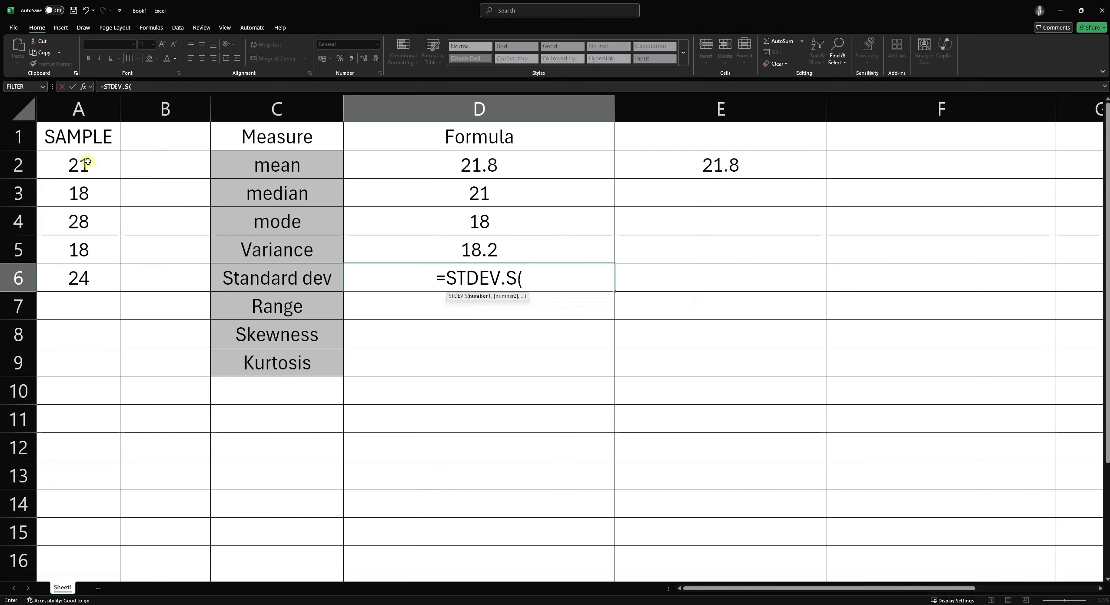
pyautogui.moveTo(85, 167); pyautogui.dragTo(80, 275)
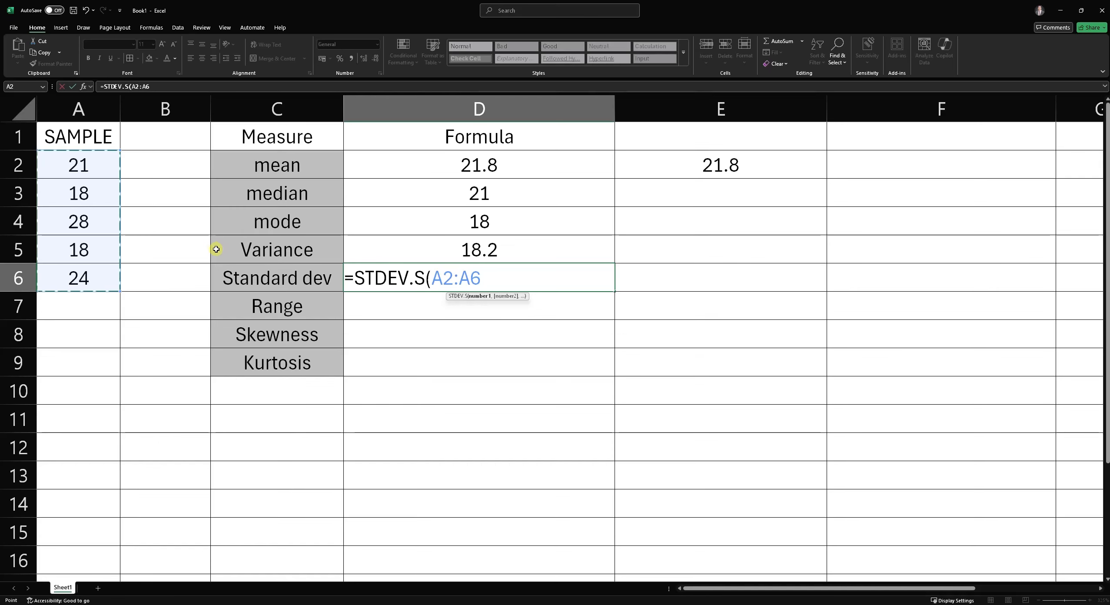
pyautogui.write(')')
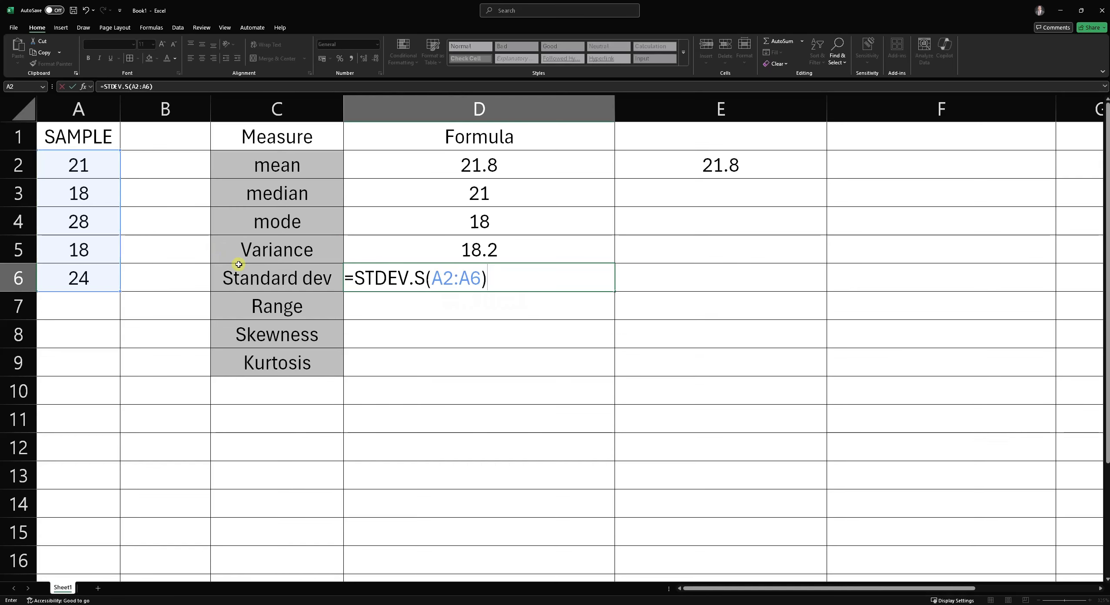
pyautogui.press('Return')
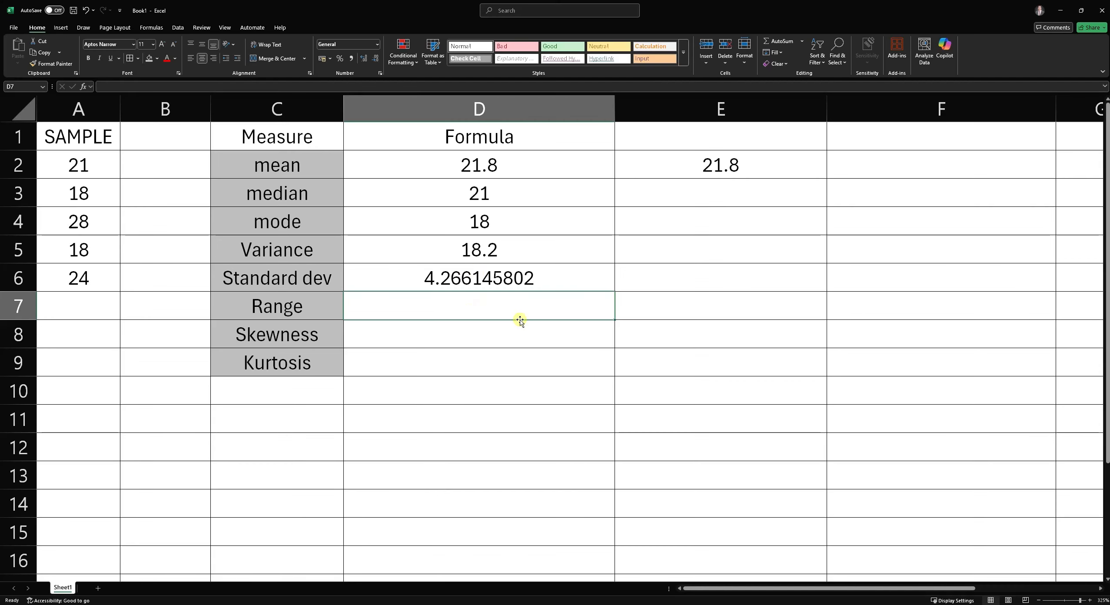
# - Enter =MAX(A2:A6)-MIN(A2:A6) in D7 to compute the sample range
pyautogui.write('=RANGE')
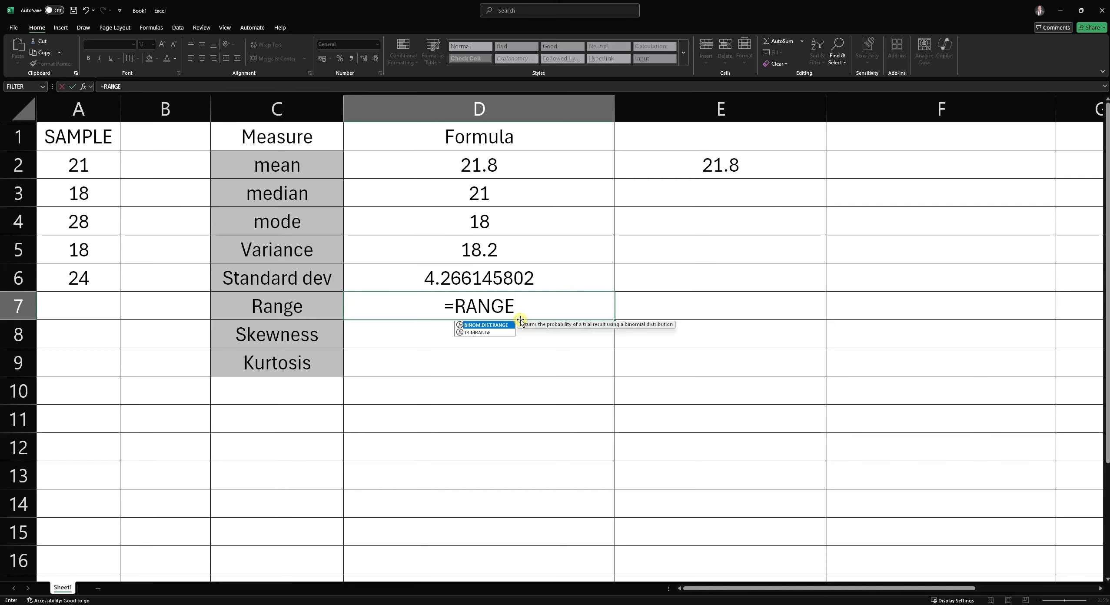
pyautogui.press('BackSpace')
pyautogui.press('BackSpace')
pyautogui.press('BackSpace')
pyautogui.press('BackSpace')
pyautogui.press('BackSpace')
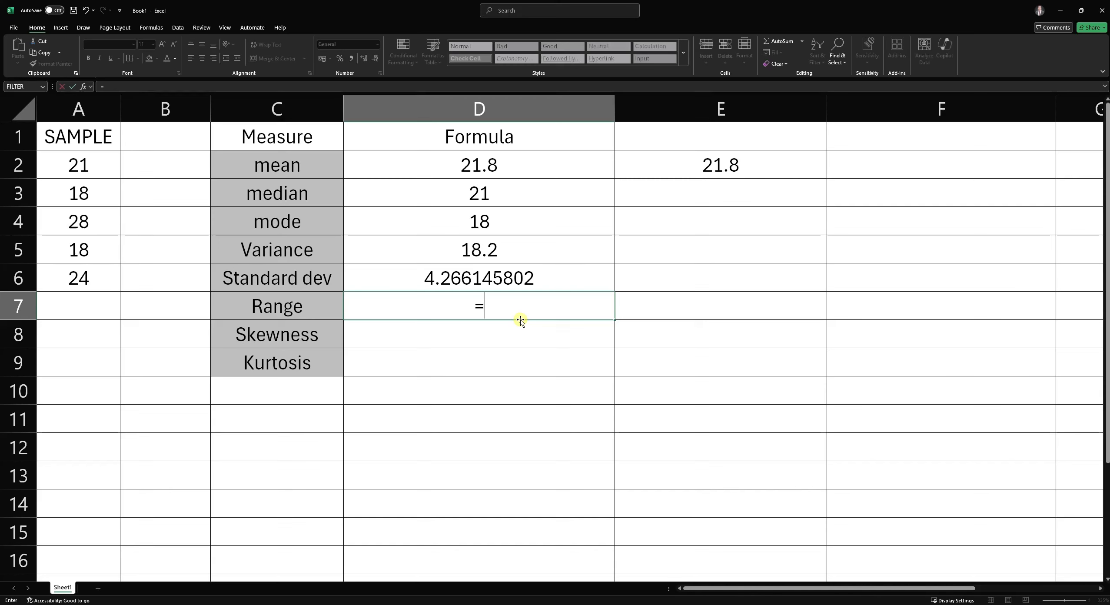
pyautogui.write('MAX')
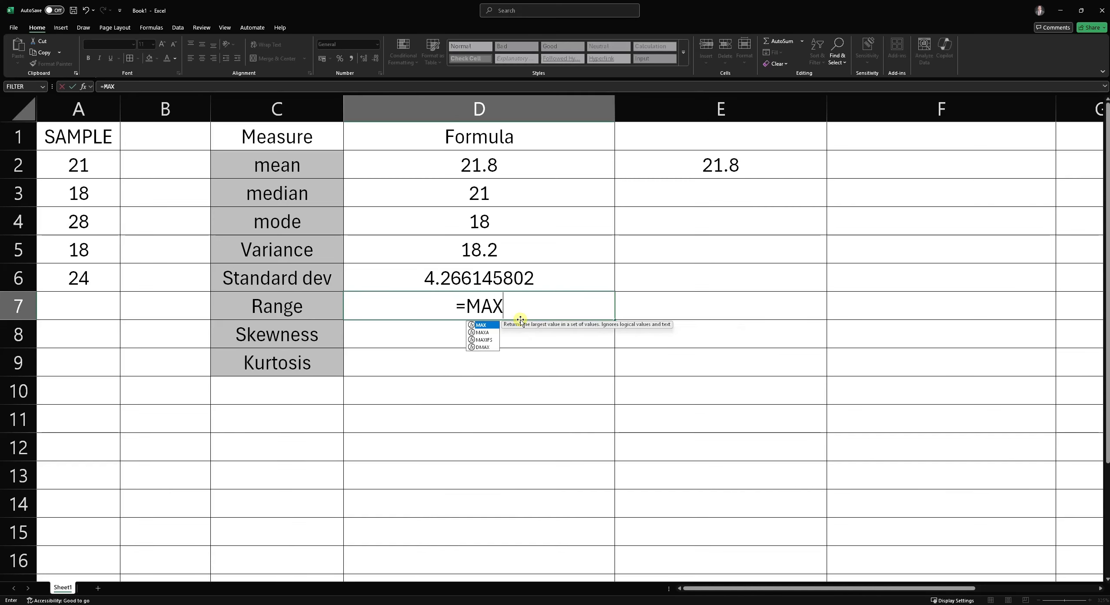
pyautogui.write('(')
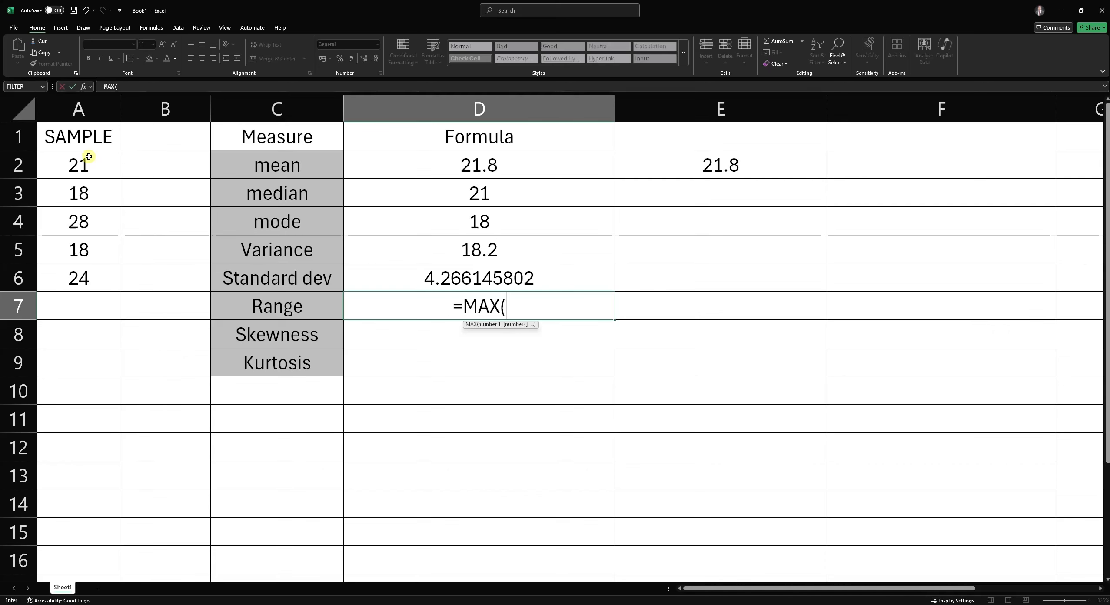
pyautogui.click(90, 173)
pyautogui.moveTo(90, 173); pyautogui.dragTo(80, 285)
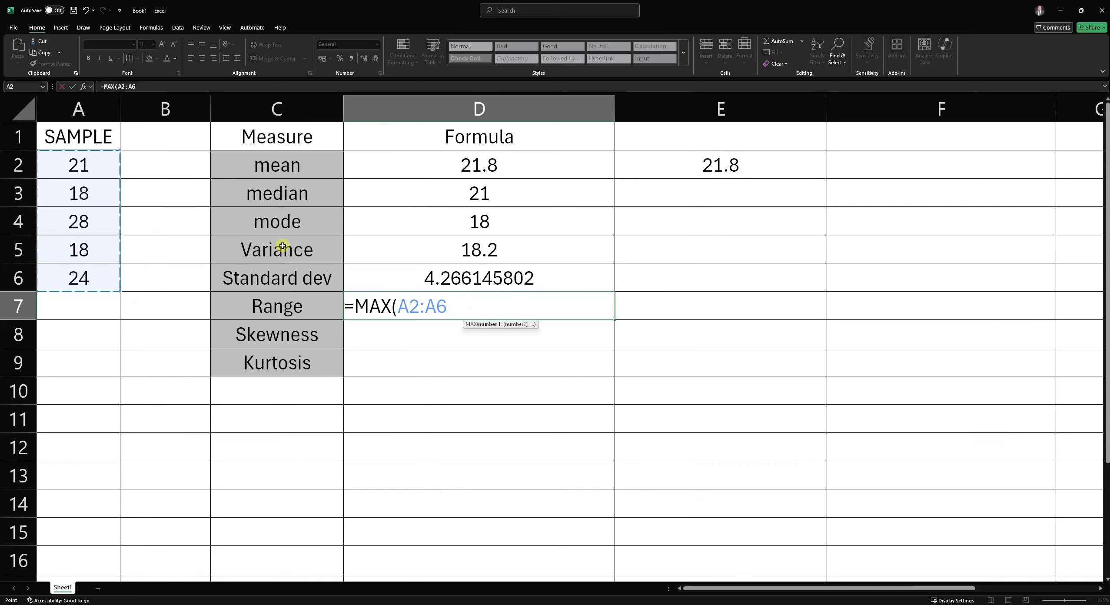
pyautogui.write(')')
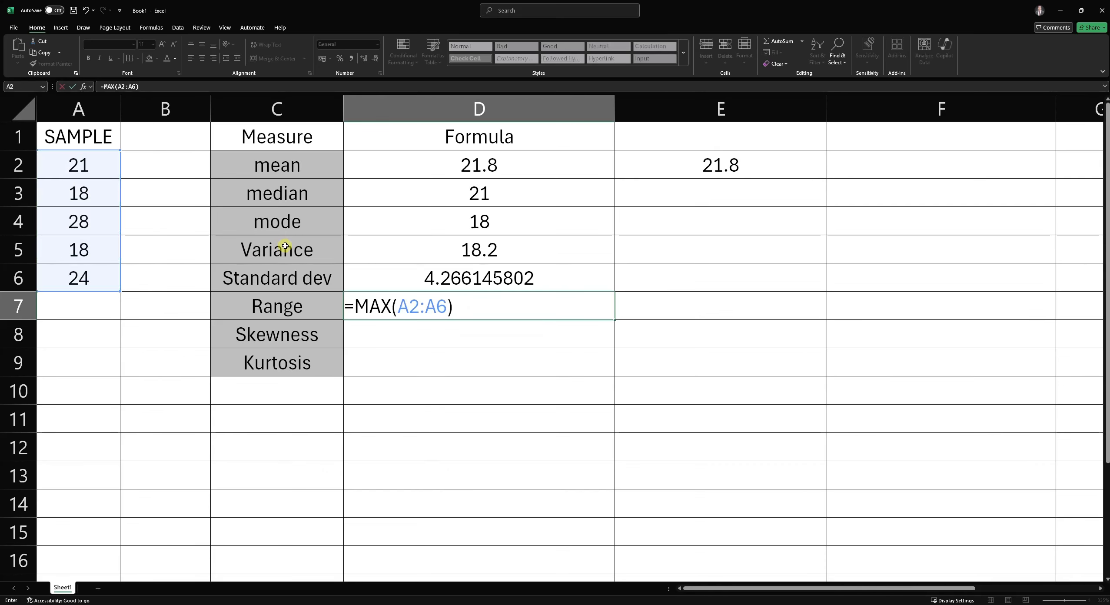
pyautogui.write('-MIN(')
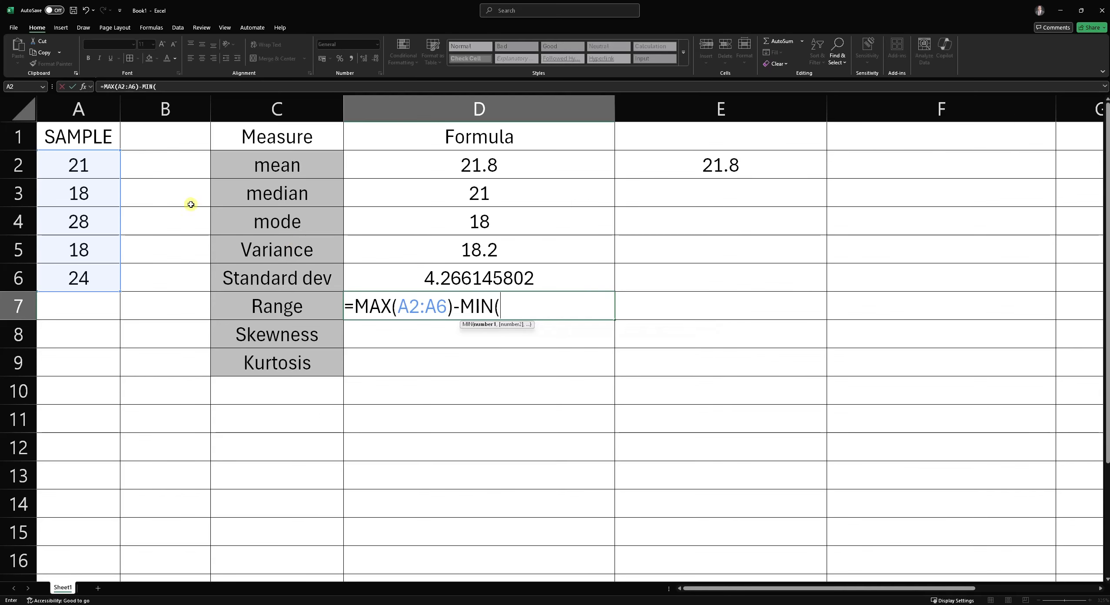
pyautogui.moveTo(79, 162); pyautogui.dragTo(89, 278)
pyautogui.write(')')
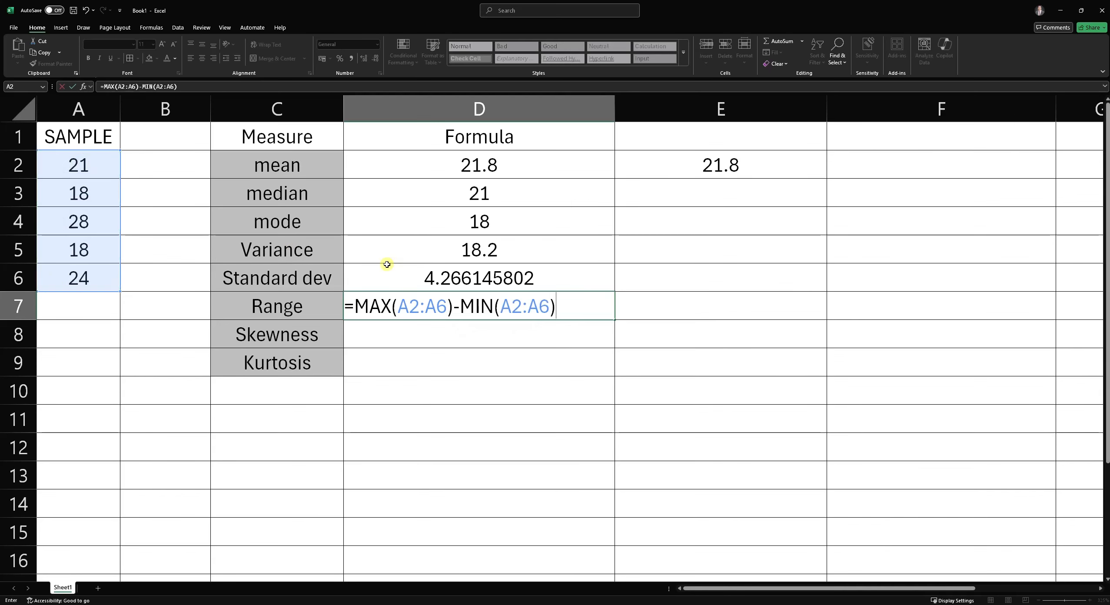
pyautogui.press('Return')
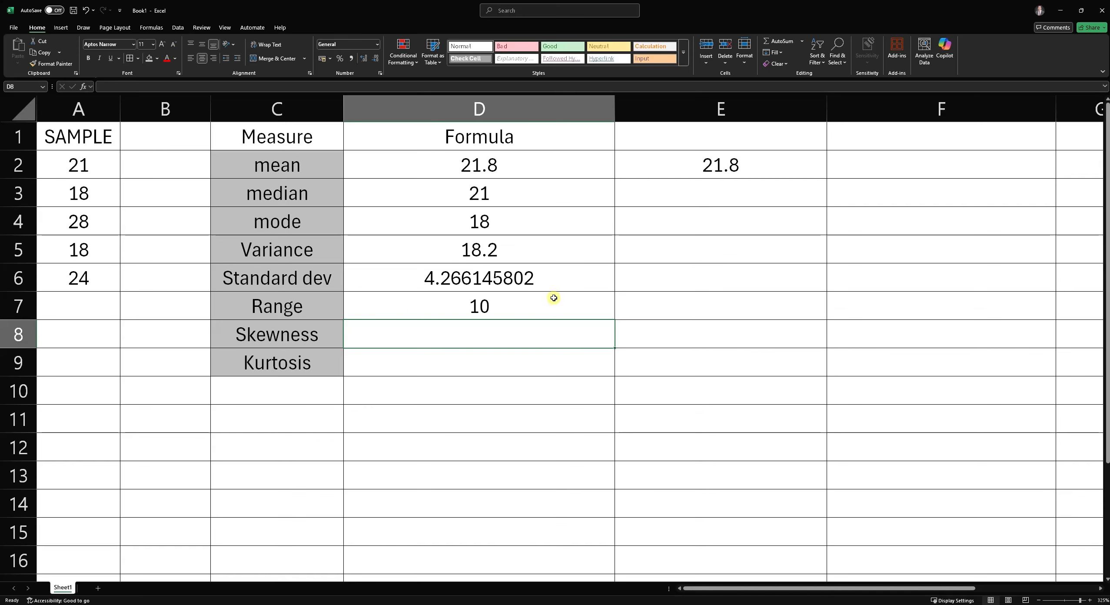
# - Enter =SKEW(A2:A6) in D8 next to the skewness label, selecting the sample range
pyautogui.click(439, 311)
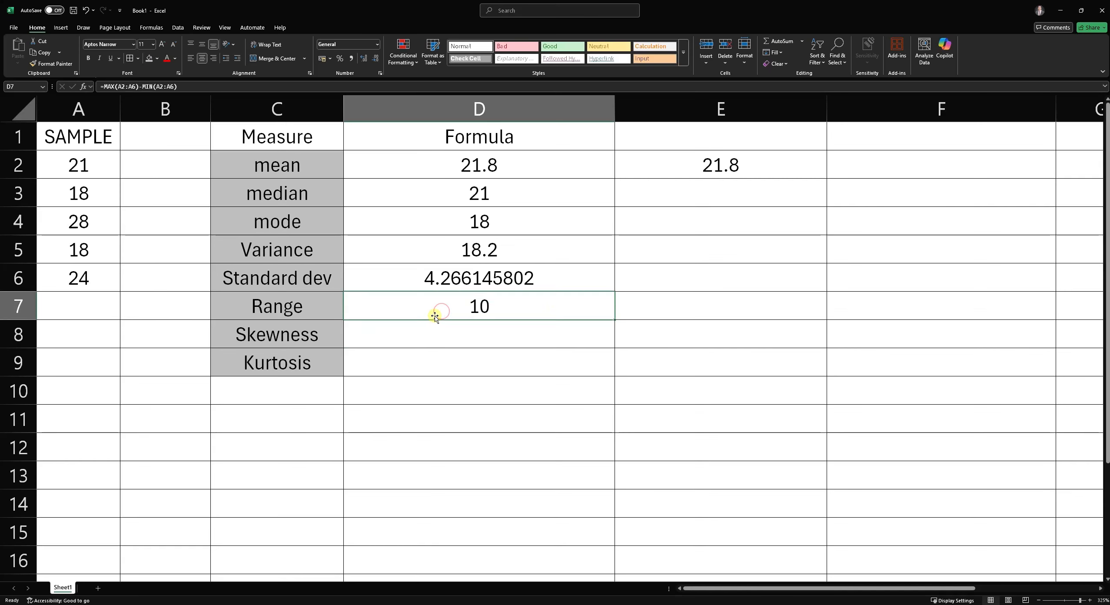
pyautogui.click(483, 343)
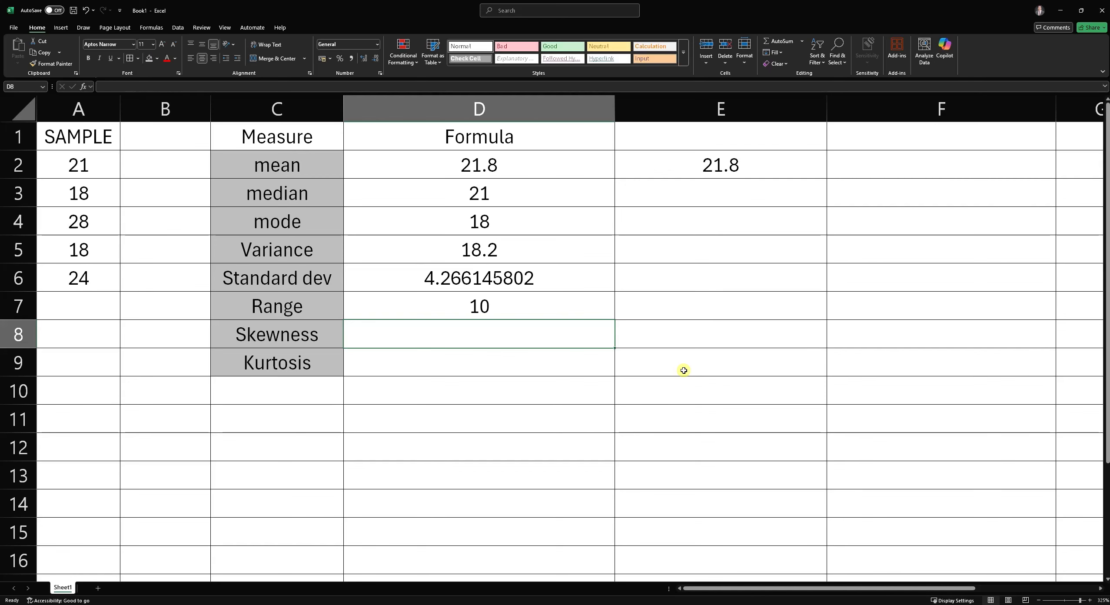
pyautogui.write('-')
pyautogui.press('BackSpace')
pyautogui.write('=')
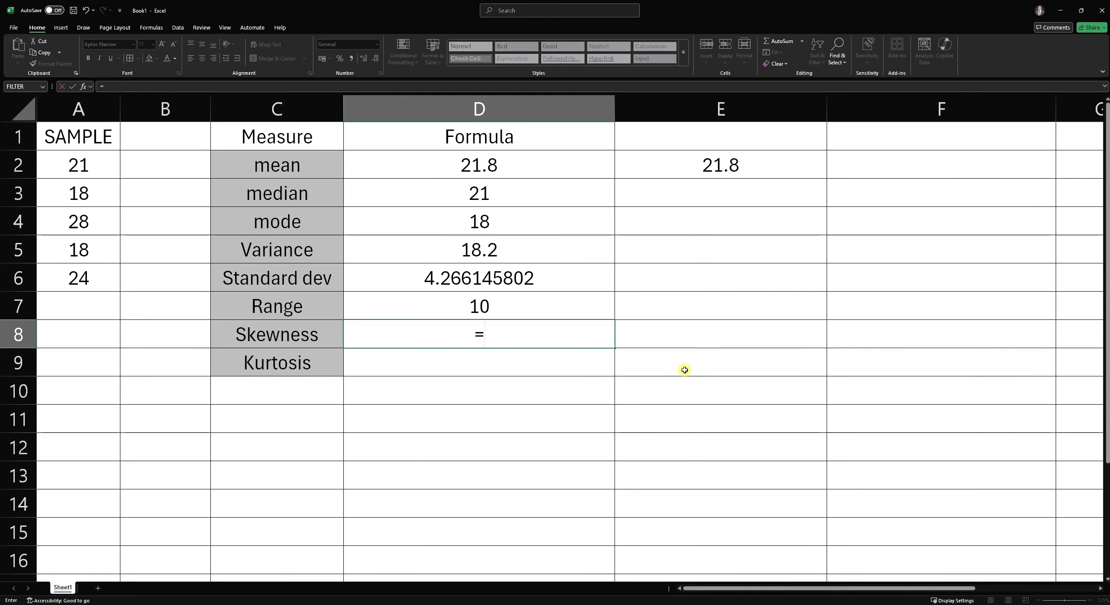
pyautogui.write('SKEW')
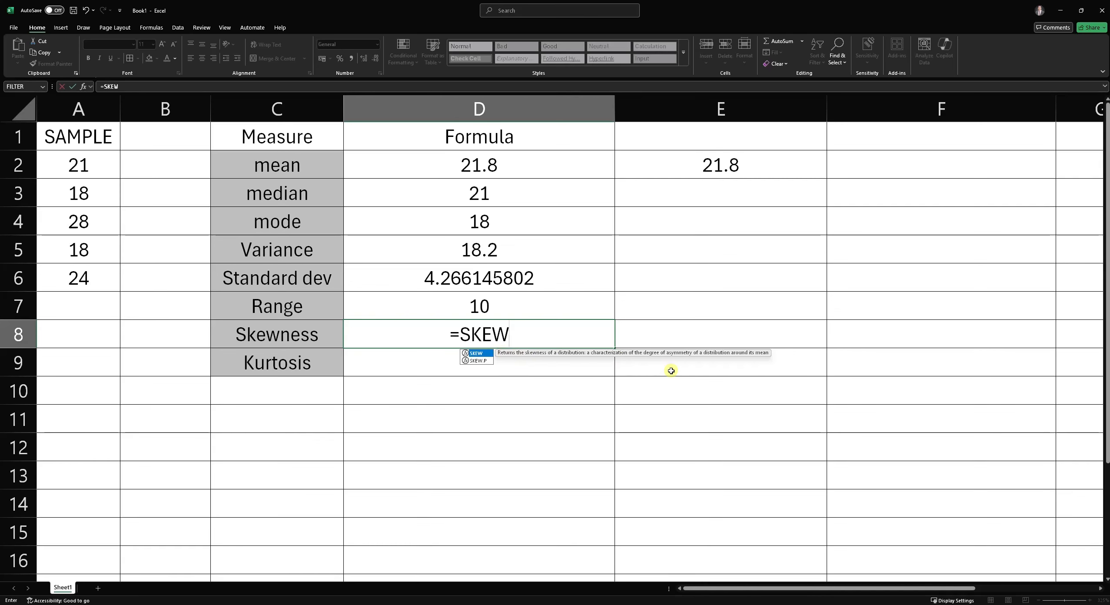
pyautogui.click(482, 360)
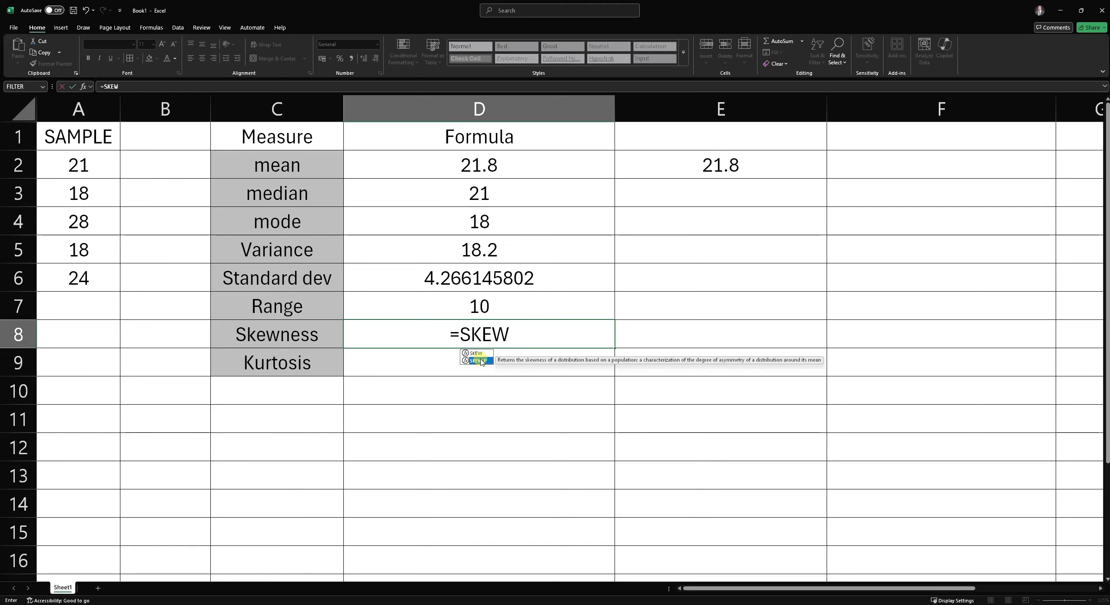
pyautogui.click(482, 353)
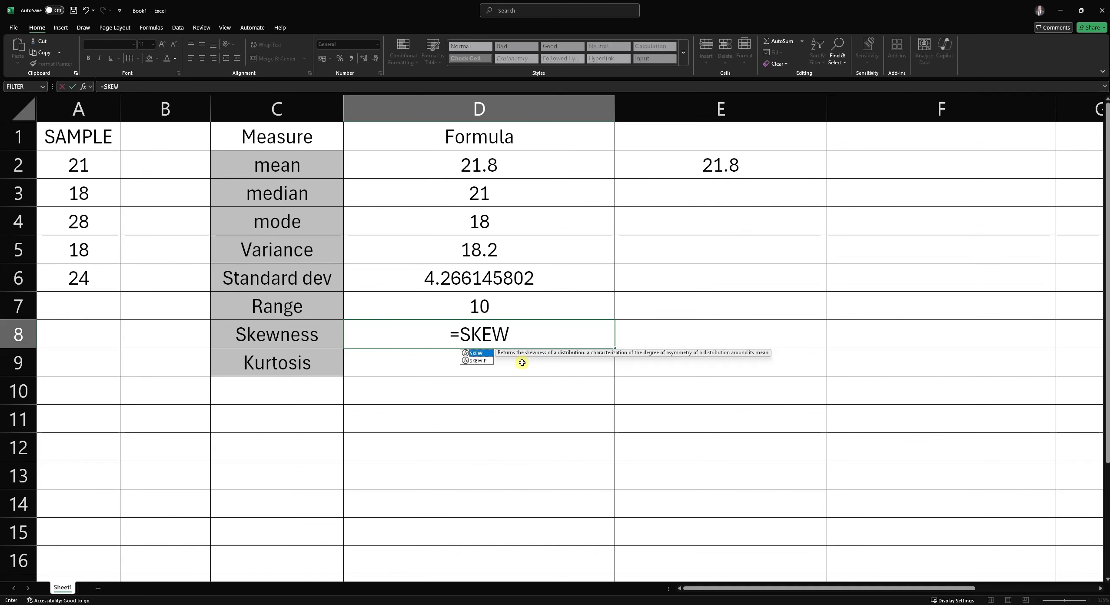
pyautogui.write('(')
pyautogui.moveTo(105, 166); pyautogui.dragTo(107, 278)
pyautogui.write(')')
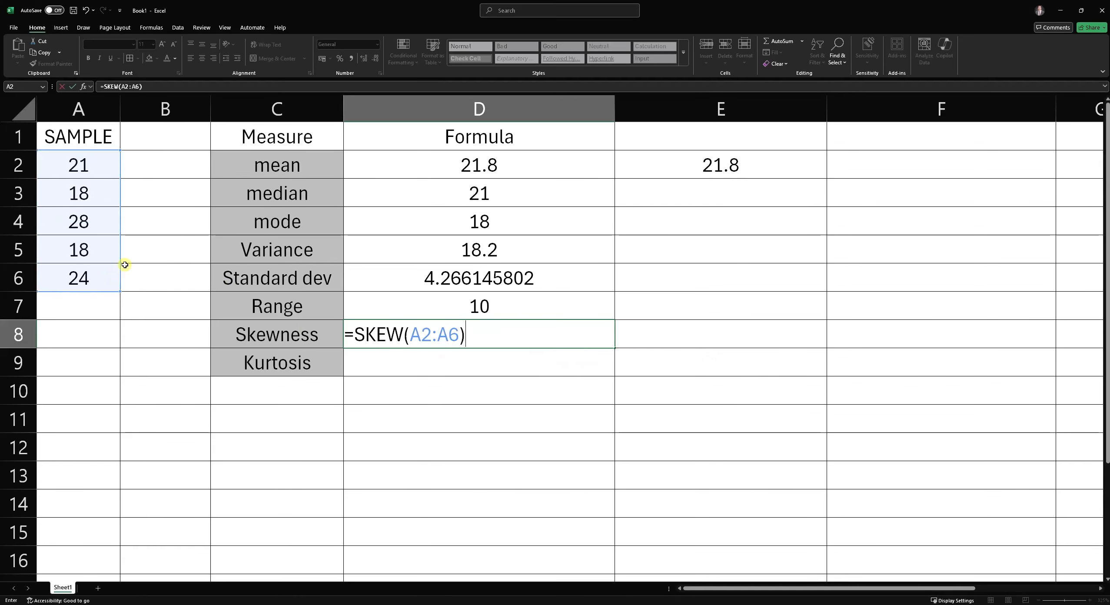
pyautogui.press('Return')
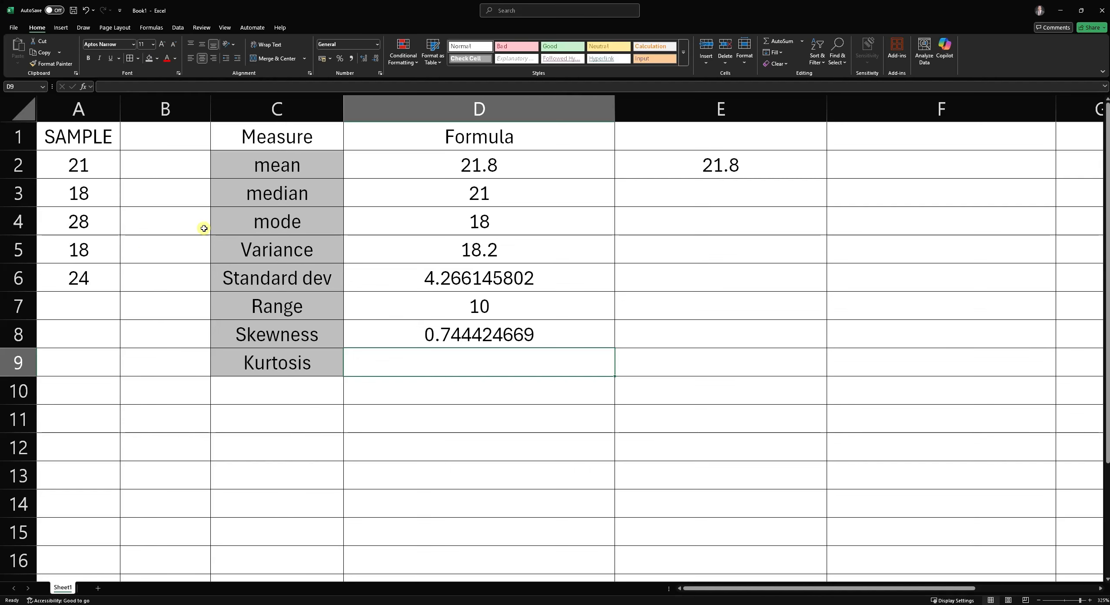
# - Enter =KURT(A2:A6) in D9 next to the kurtosis label, selecting the sample range
pyautogui.write('=')
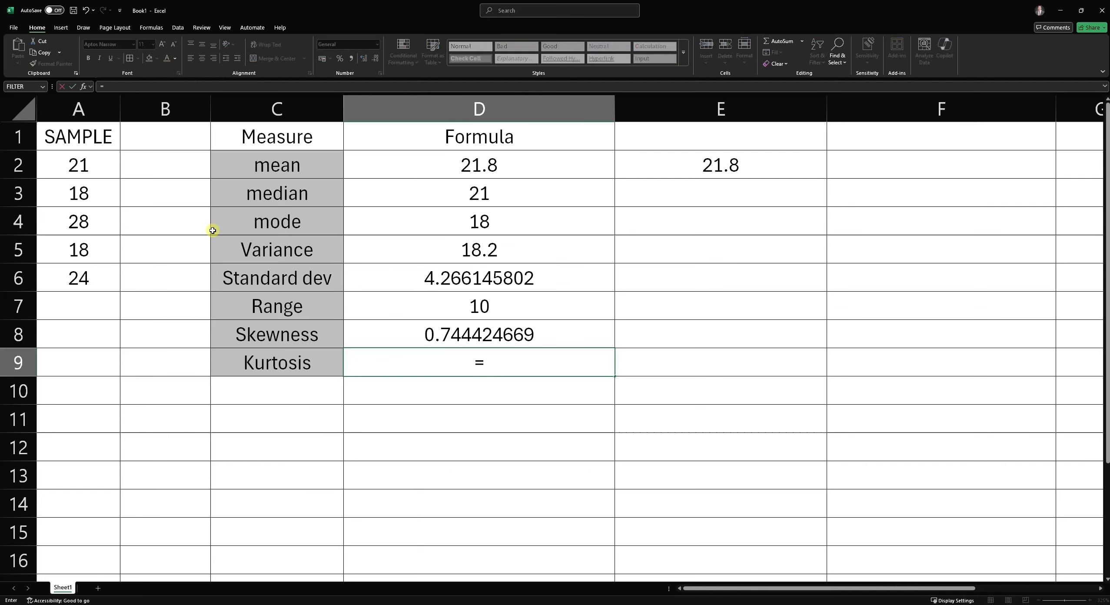
pyautogui.write('KUIR')
pyautogui.press('BackSpace')
pyautogui.press('BackSpace')
pyautogui.write('R')
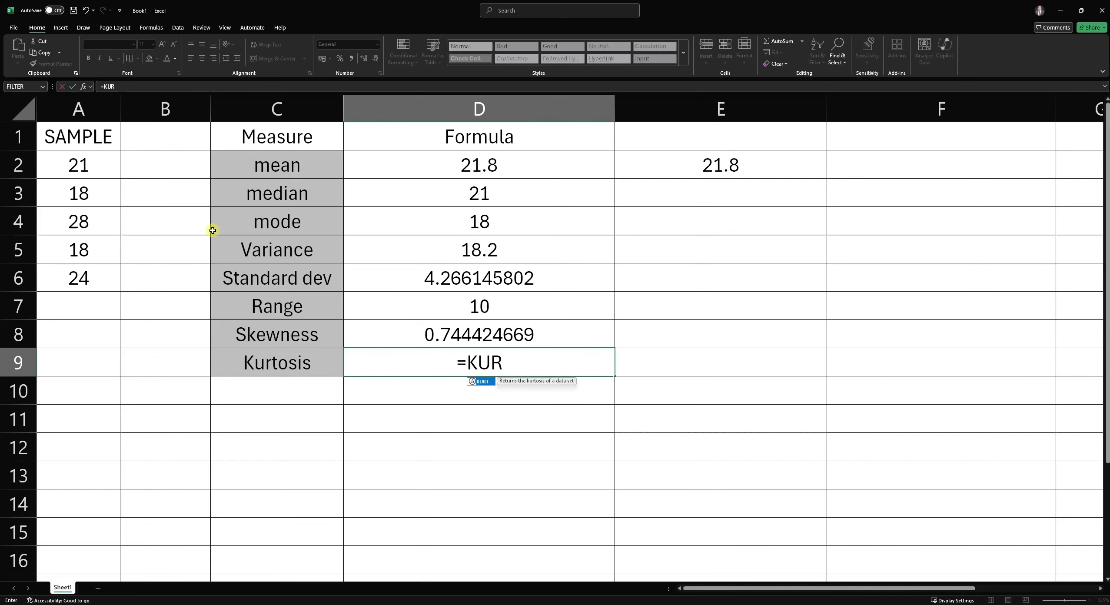
pyautogui.write('T(')
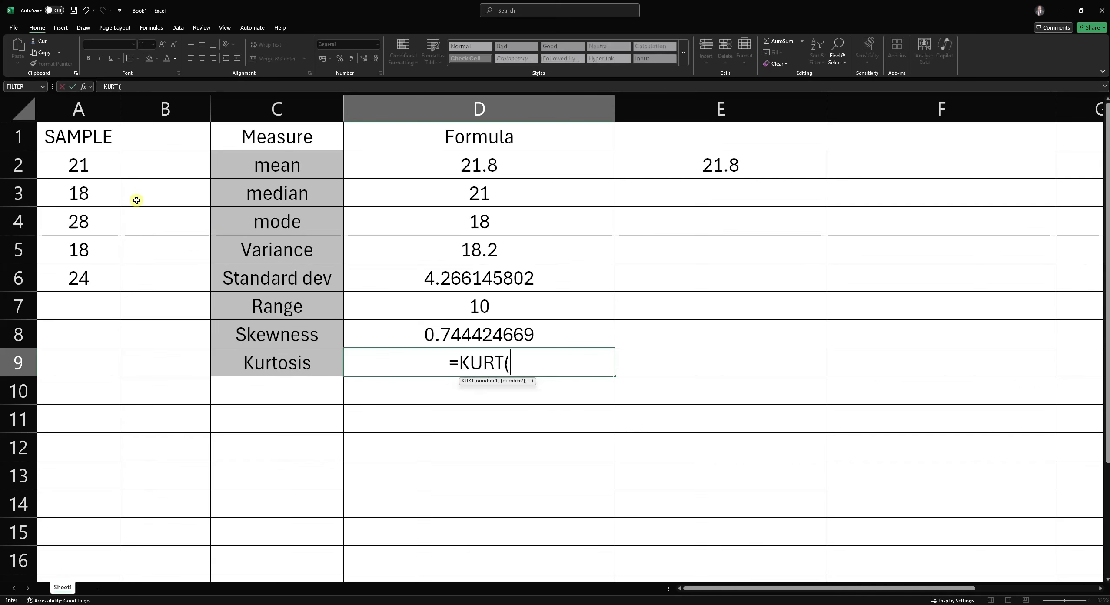
pyautogui.moveTo(106, 167); pyautogui.dragTo(163, 273)
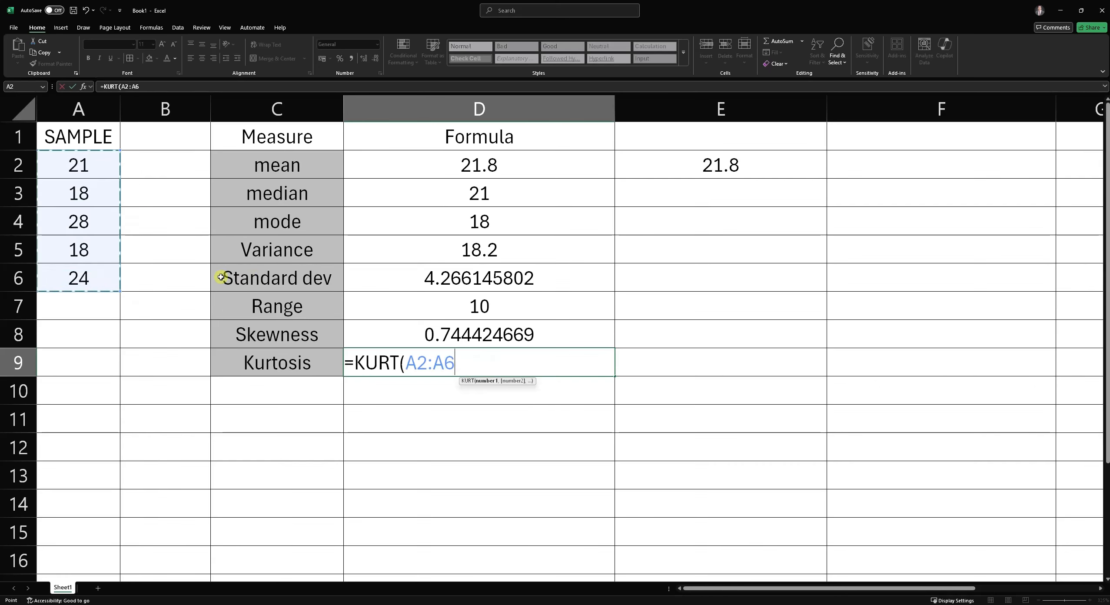
pyautogui.write(')')
pyautogui.press('Return')
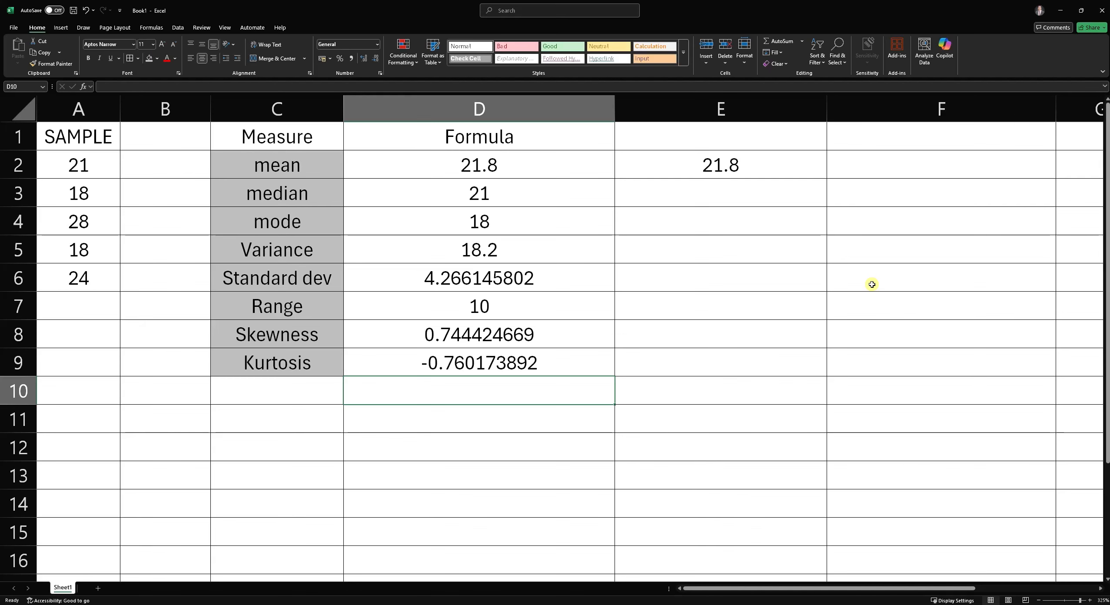
# - Enter =SUM(A2:A6) in E7 to total the sample values
pyautogui.click(702, 293)
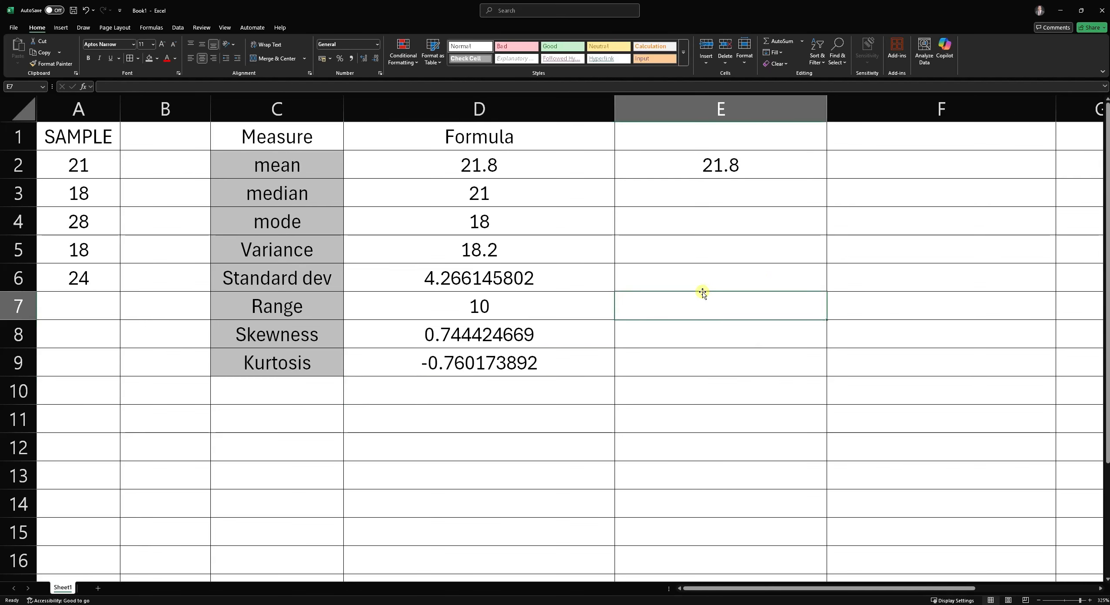
pyautogui.write('=S')
pyautogui.press('BackSpace')
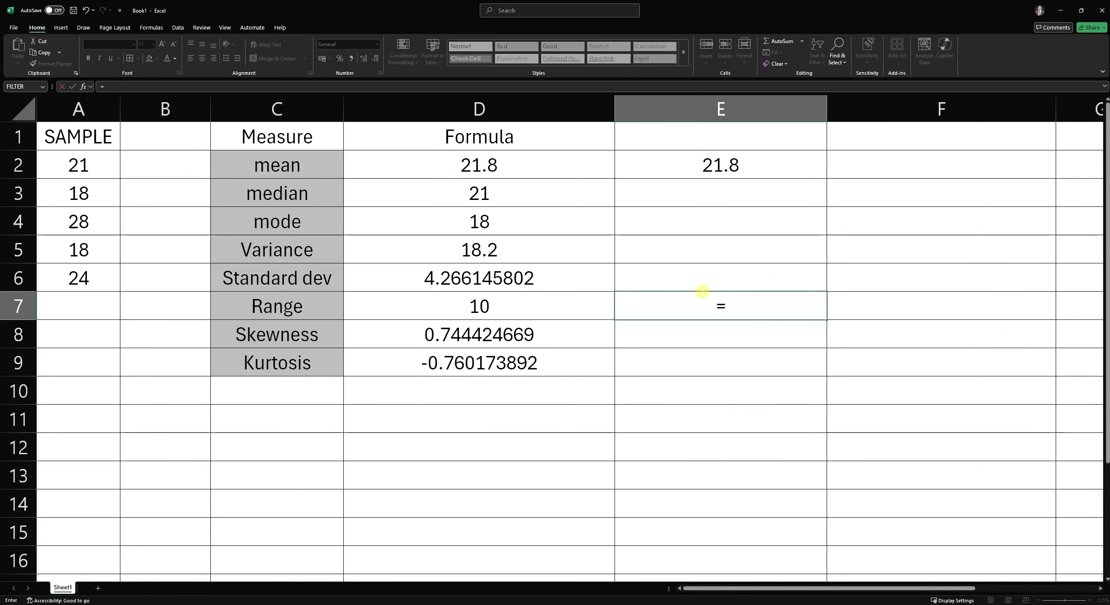
pyautogui.write('SUM')
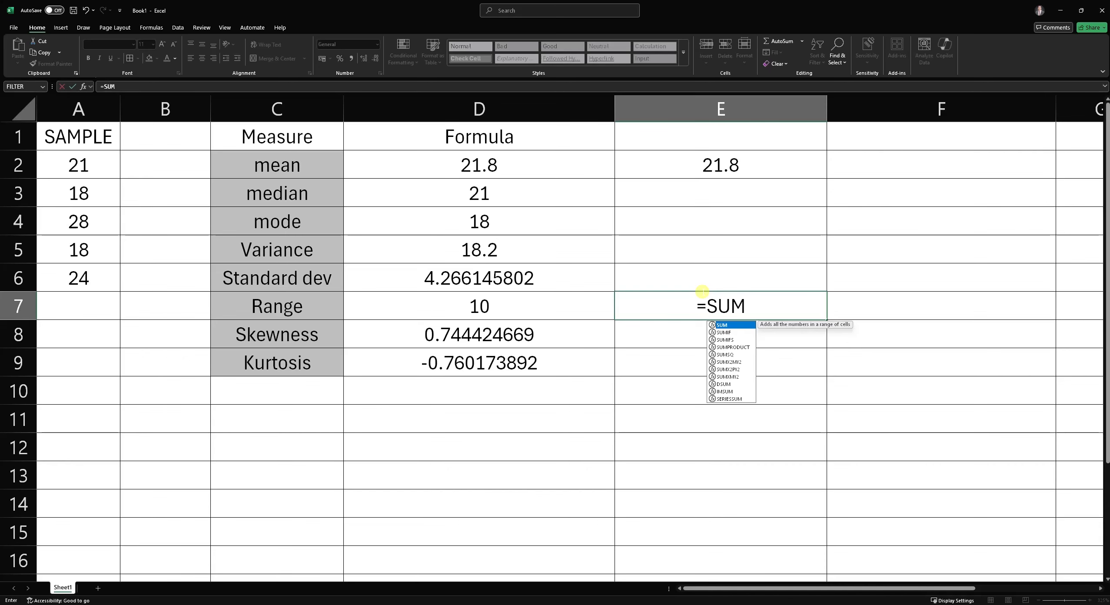
pyautogui.write('(')
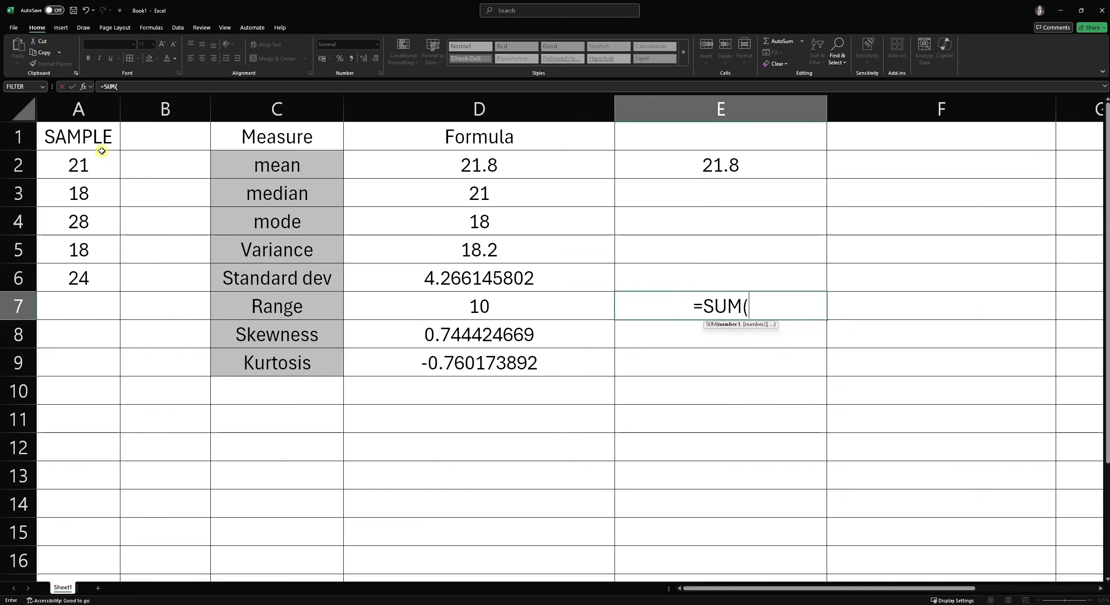
pyautogui.moveTo(105, 163); pyautogui.dragTo(136, 282)
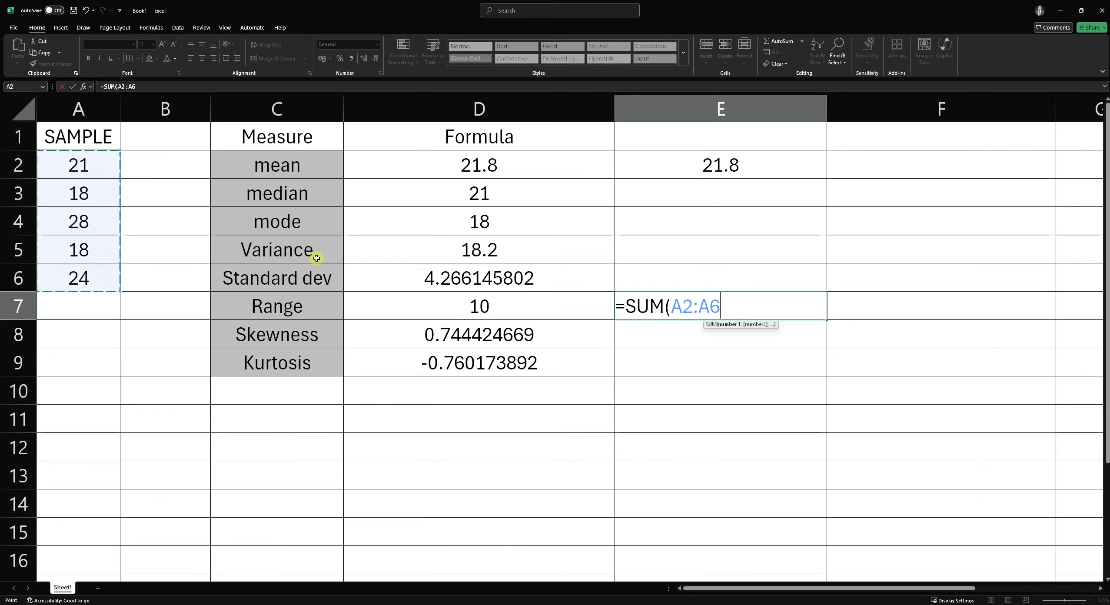
pyautogui.write(')')
pyautogui.press('Return')
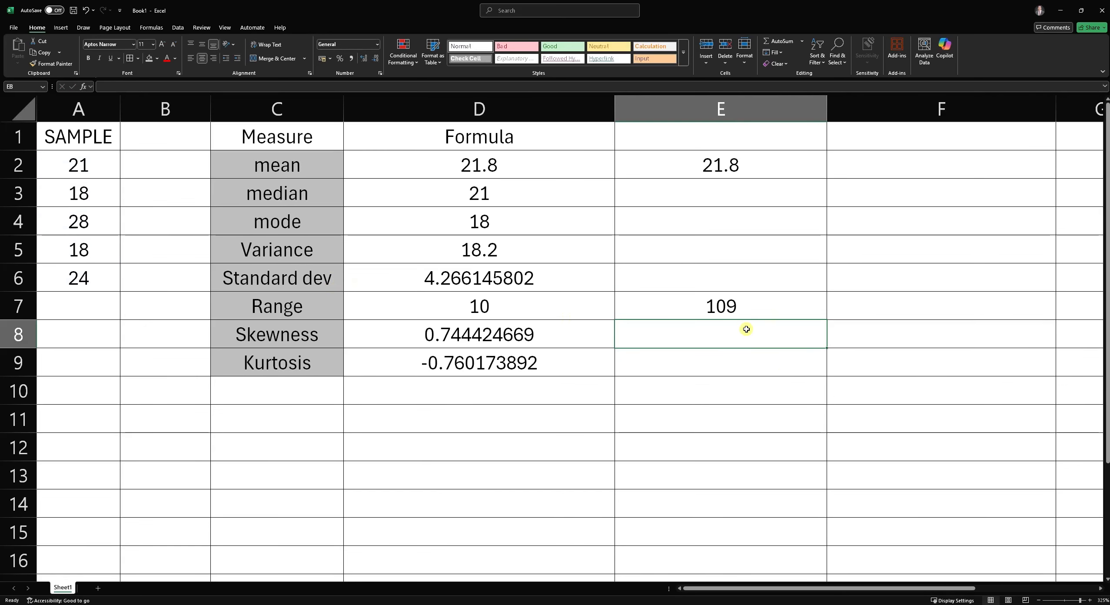
pyautogui.write('=')
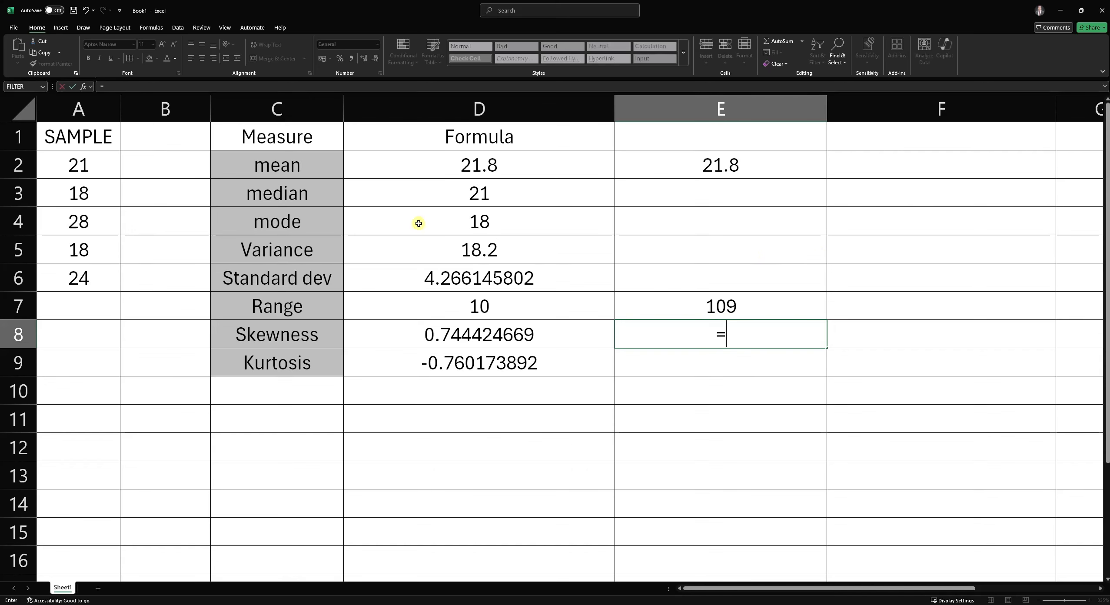
pyautogui.press('BackSpace')
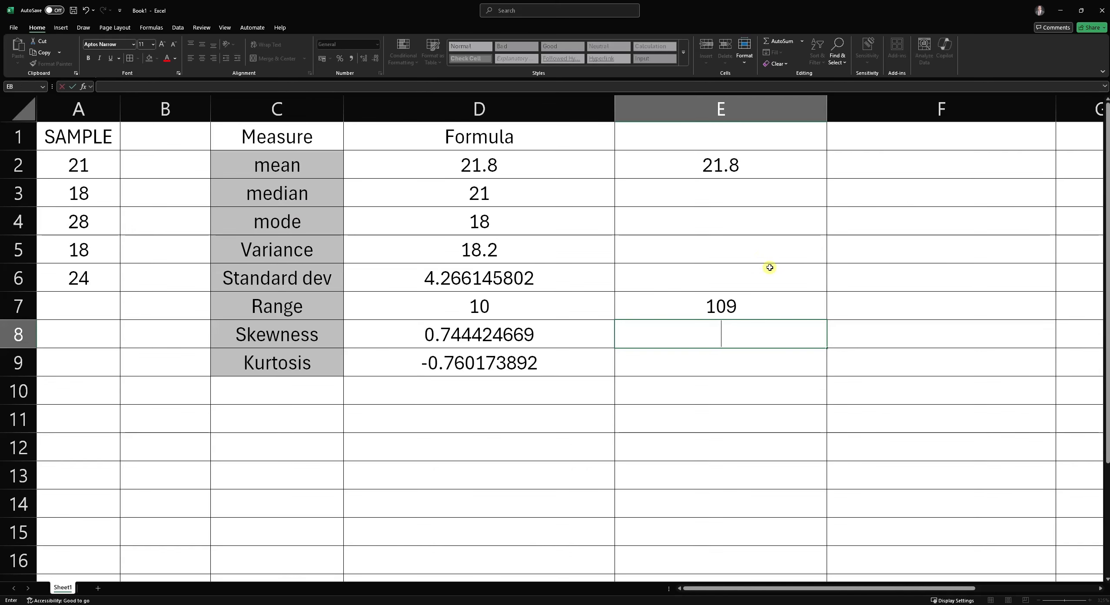
pyautogui.press('Return')
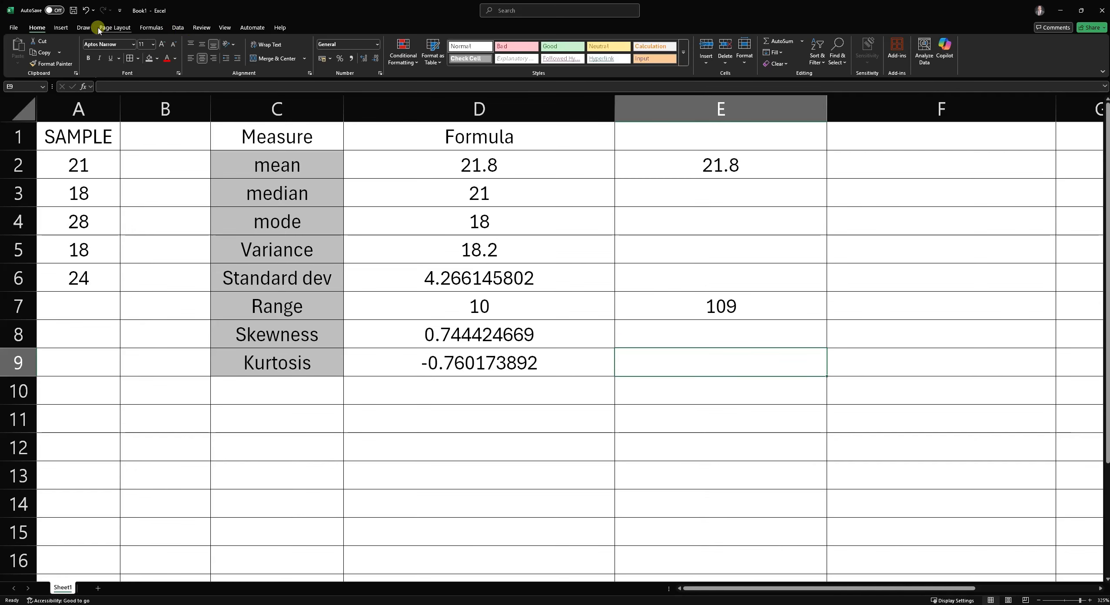
# - Open the Data Analysis tools dialog from the Data ribbon, then close it
pyautogui.click(177, 28)
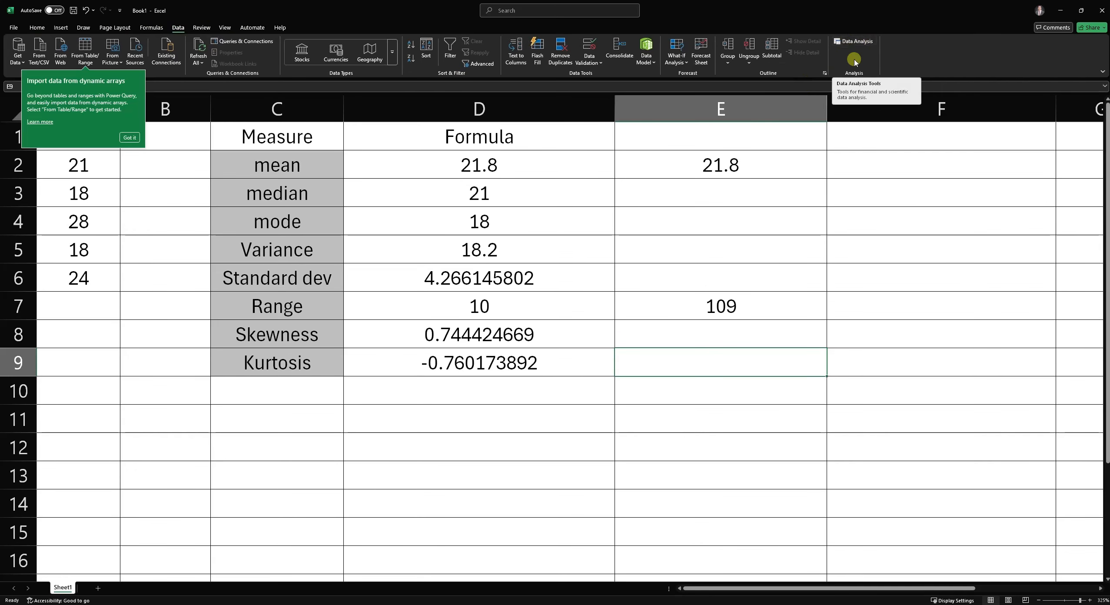
pyautogui.click(856, 42)
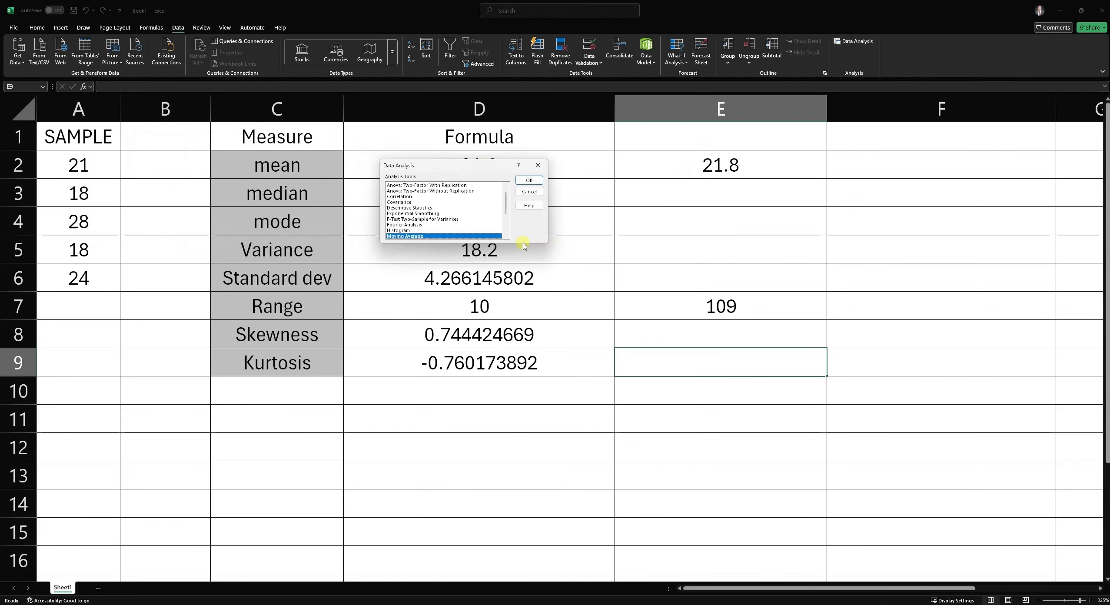
pyautogui.moveTo(496, 169); pyautogui.dragTo(552, 262)
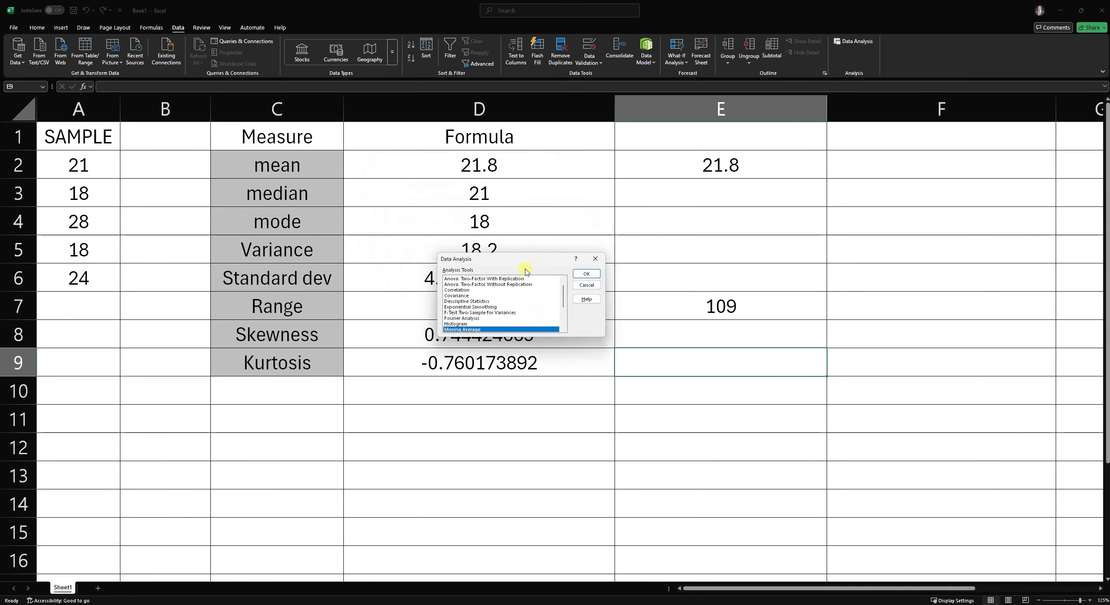
pyautogui.click(593, 259)
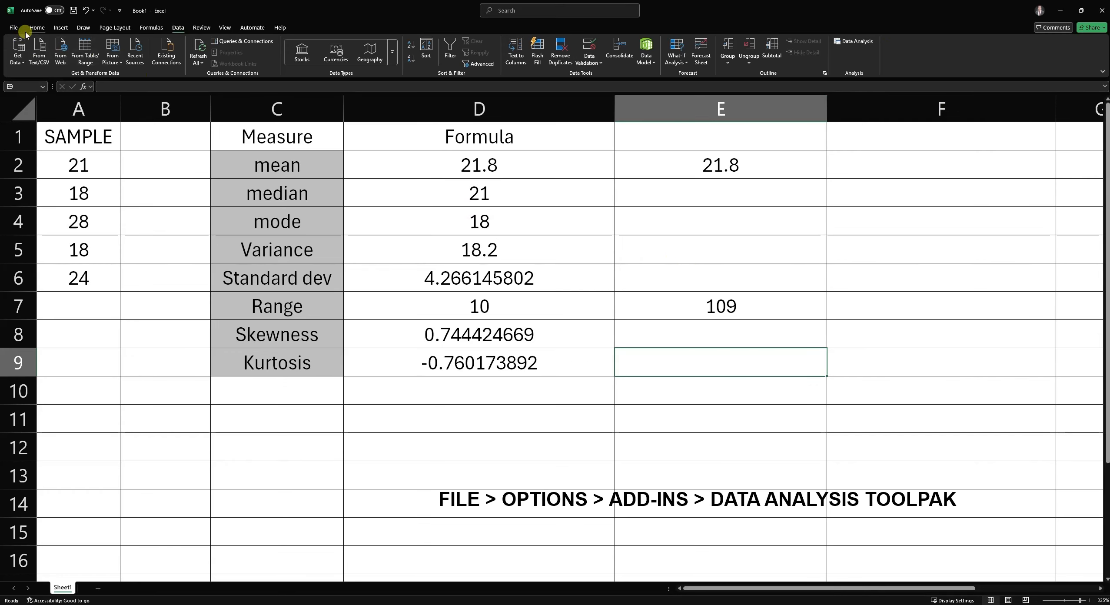
# - Open Excel Options, go to Add-ins and open the manager for Excel add-ins
pyautogui.click(14, 35)
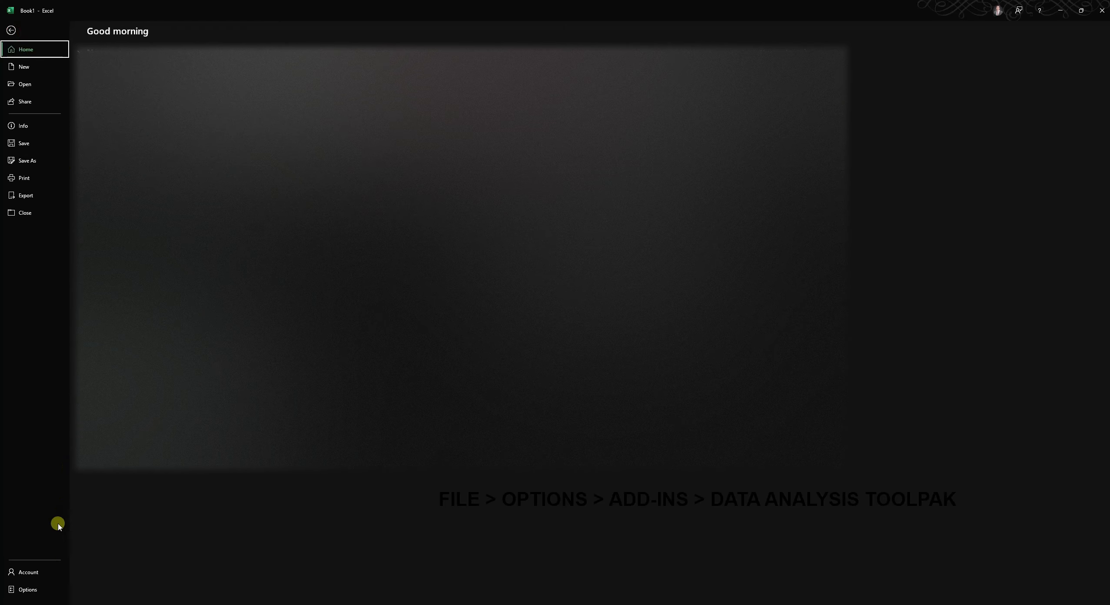
pyautogui.click(43, 587)
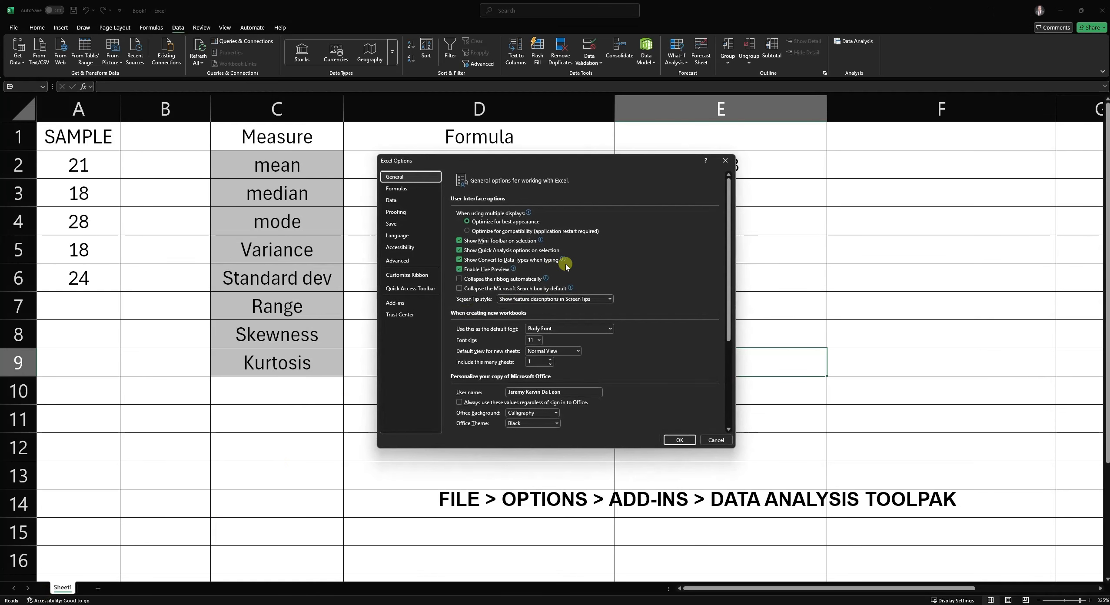
pyautogui.click(411, 301)
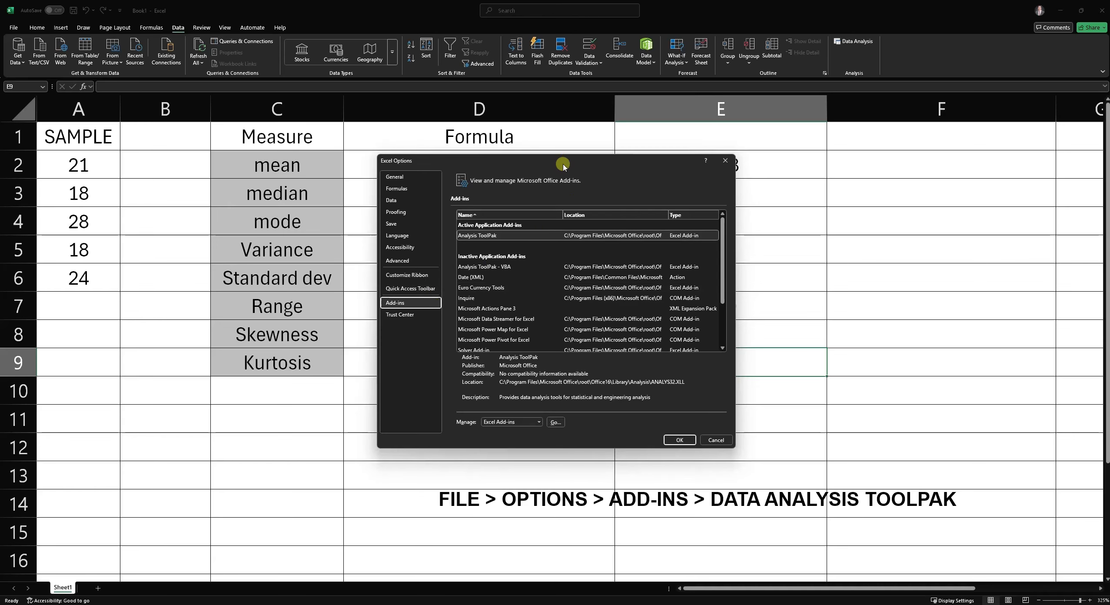
pyautogui.moveTo(587, 162); pyautogui.dragTo(550, 149)
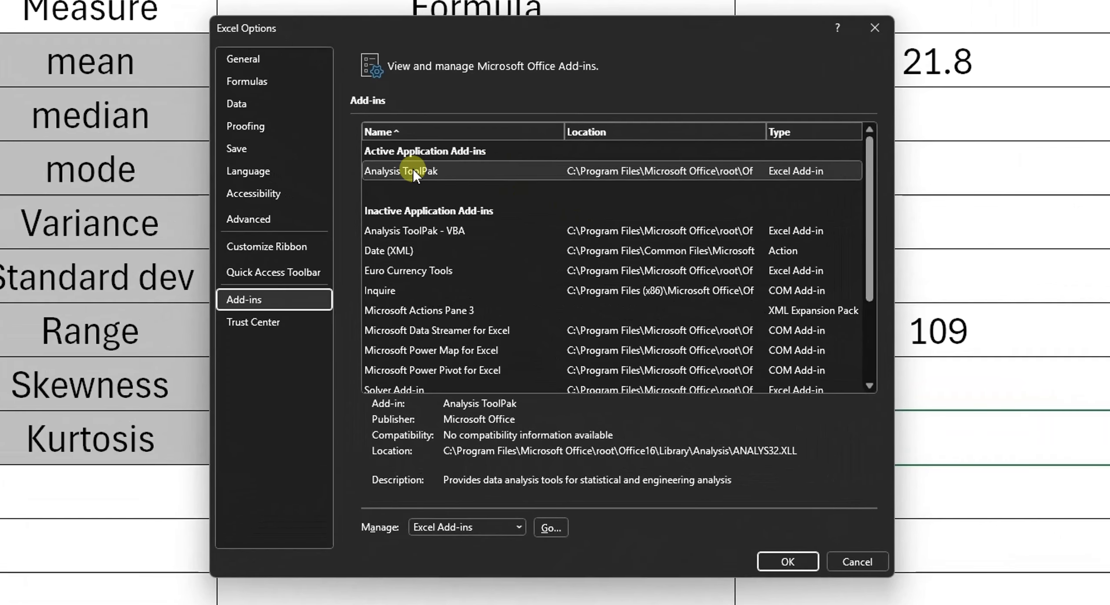
pyautogui.click(447, 206)
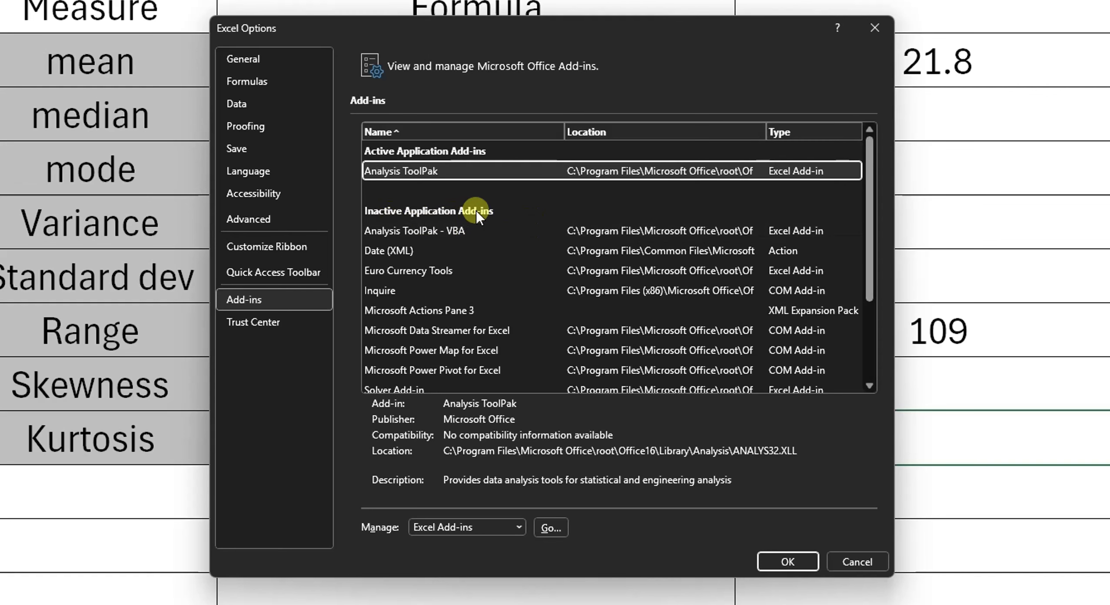
pyautogui.click(406, 174)
pyautogui.click(548, 527)
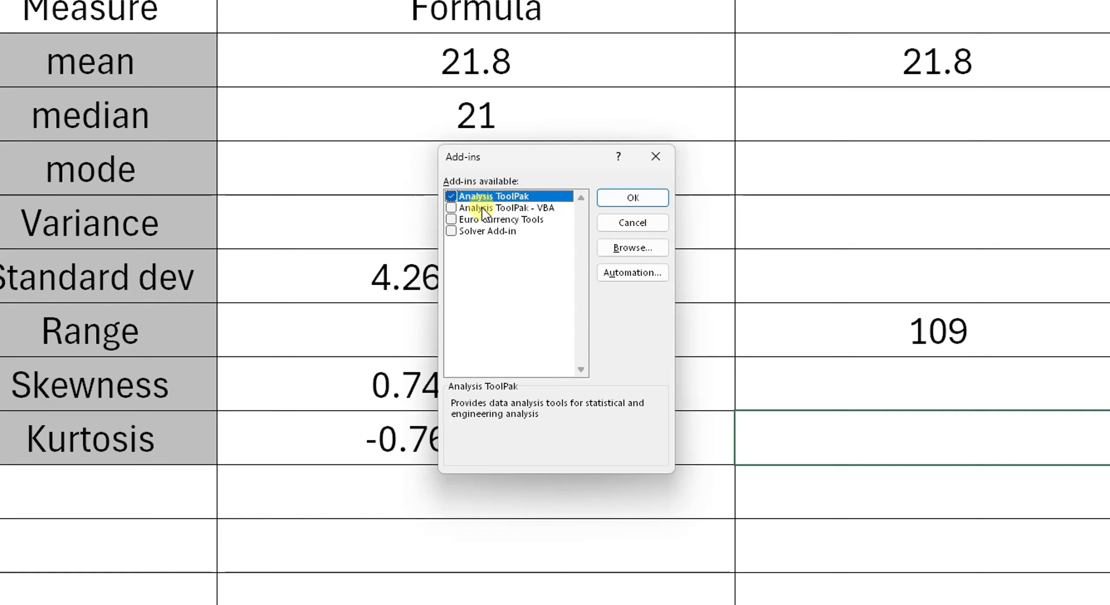
# - Make sure Analysis ToolPak is ticked in the Add-ins dialog and confirm
pyautogui.click(451, 195)
pyautogui.click(498, 211)
pyautogui.click(451, 197)
pyautogui.click(497, 213)
pyautogui.click(451, 197)
pyautogui.click(451, 196)
pyautogui.click(624, 197)
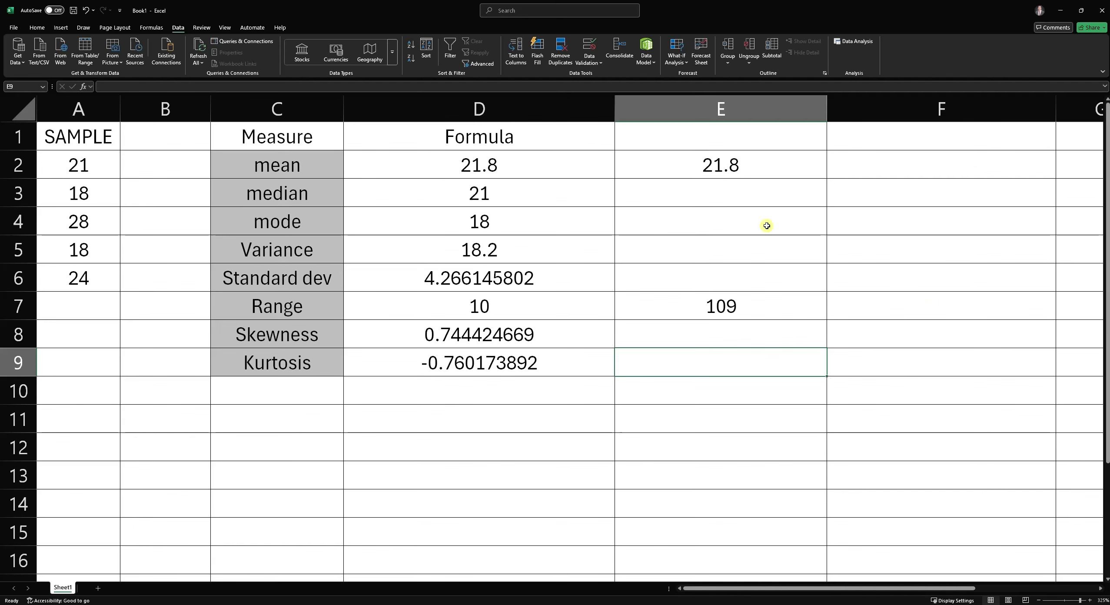
# - Clear the helper values in cells E2 to E7 and select cell F8
pyautogui.moveTo(709, 173); pyautogui.dragTo(764, 363)
pyautogui.press('Delete')
pyautogui.click(889, 334)
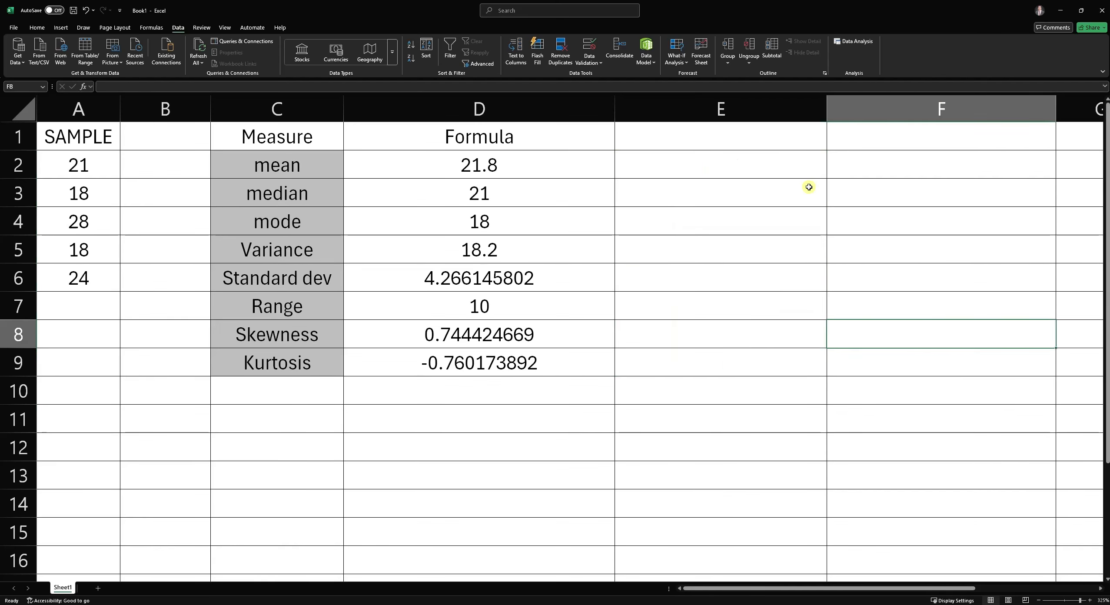
# - Open Data Analysis and choose the Descriptive Statistics tool
pyautogui.click(852, 43)
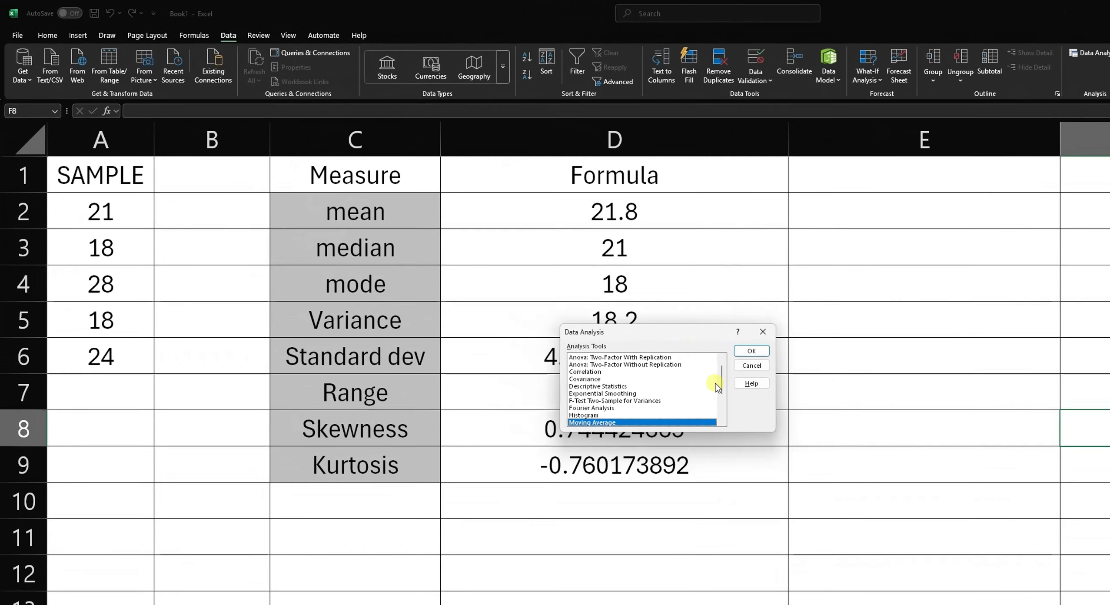
pyautogui.moveTo(563, 296)
pyautogui.mouseDown()
pyautogui.moveTo(562, 284)
pyautogui.moveTo(562, 293)
pyautogui.mouseUp()
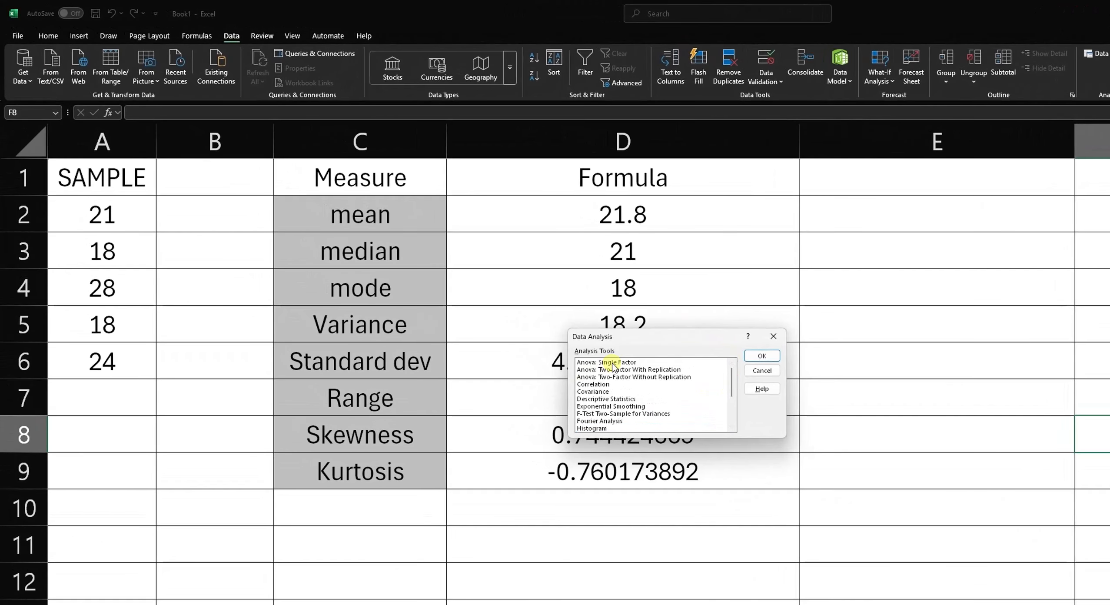
pyautogui.moveTo(734, 389); pyautogui.dragTo(734, 415)
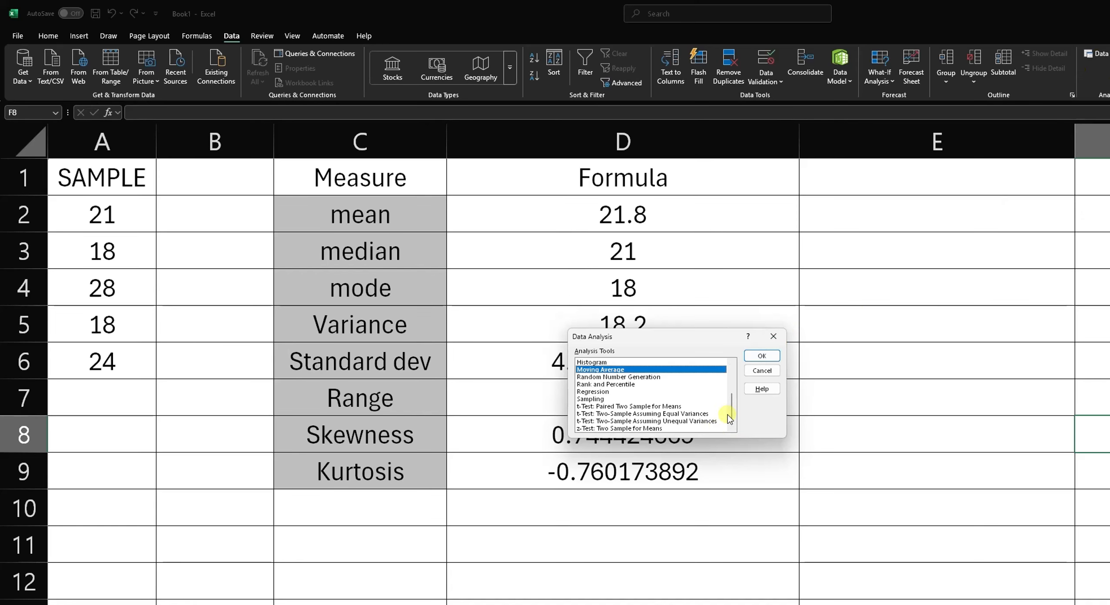
pyautogui.moveTo(734, 410); pyautogui.dragTo(737, 382)
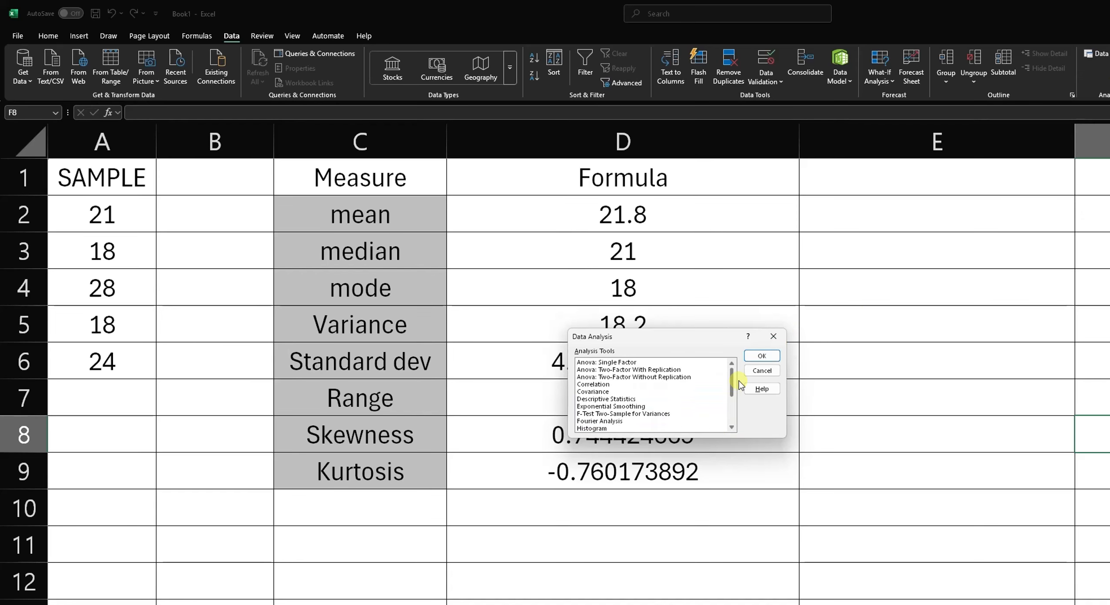
pyautogui.click(597, 399)
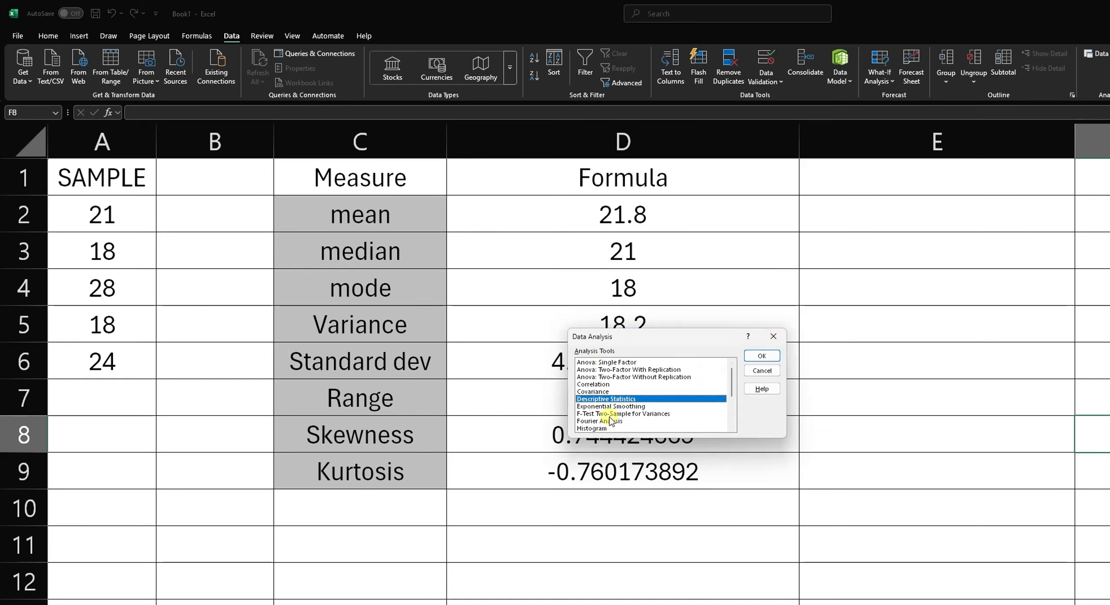
pyautogui.click(744, 355)
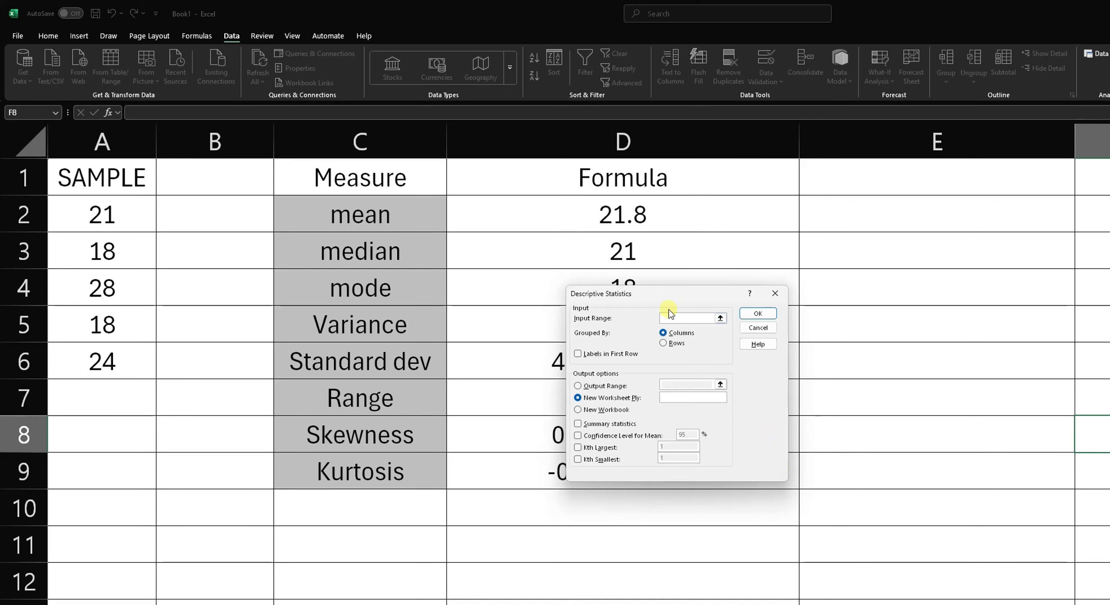
# - Set the Descriptive Statistics input range to cells A1 through A6 of the SAMPLE column
pyautogui.click(672, 317)
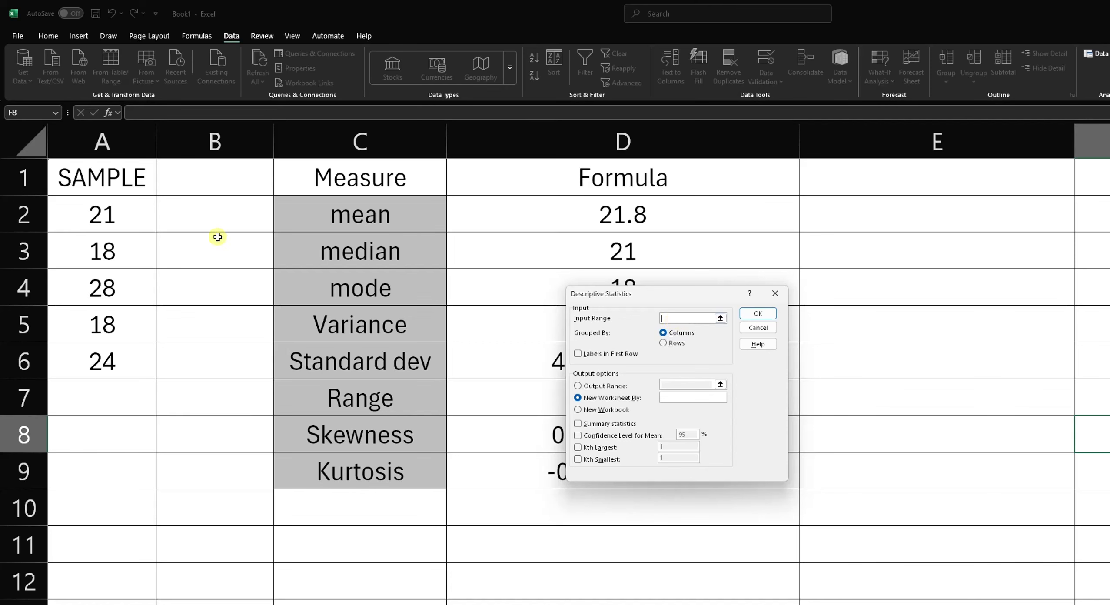
pyautogui.moveTo(127, 207); pyautogui.dragTo(139, 350)
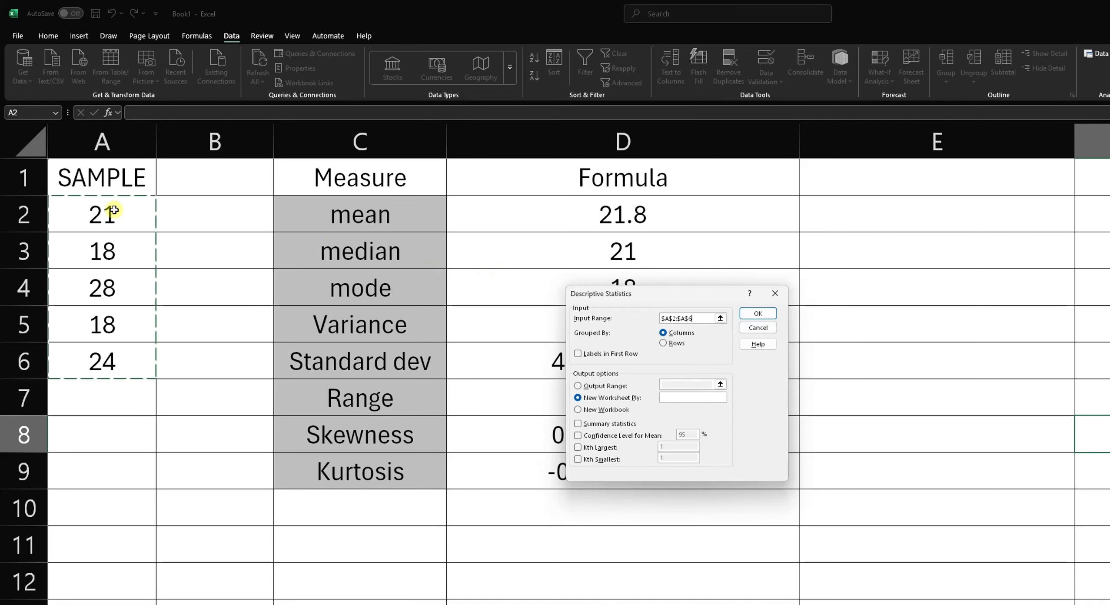
pyautogui.moveTo(109, 175); pyautogui.dragTo(115, 364)
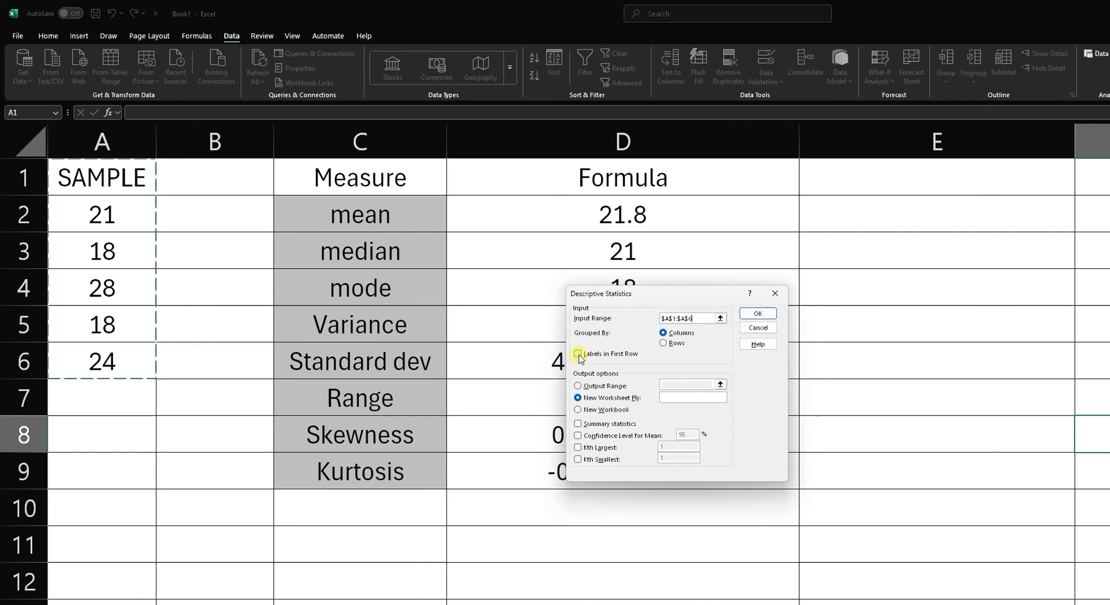
pyautogui.click(20, 178)
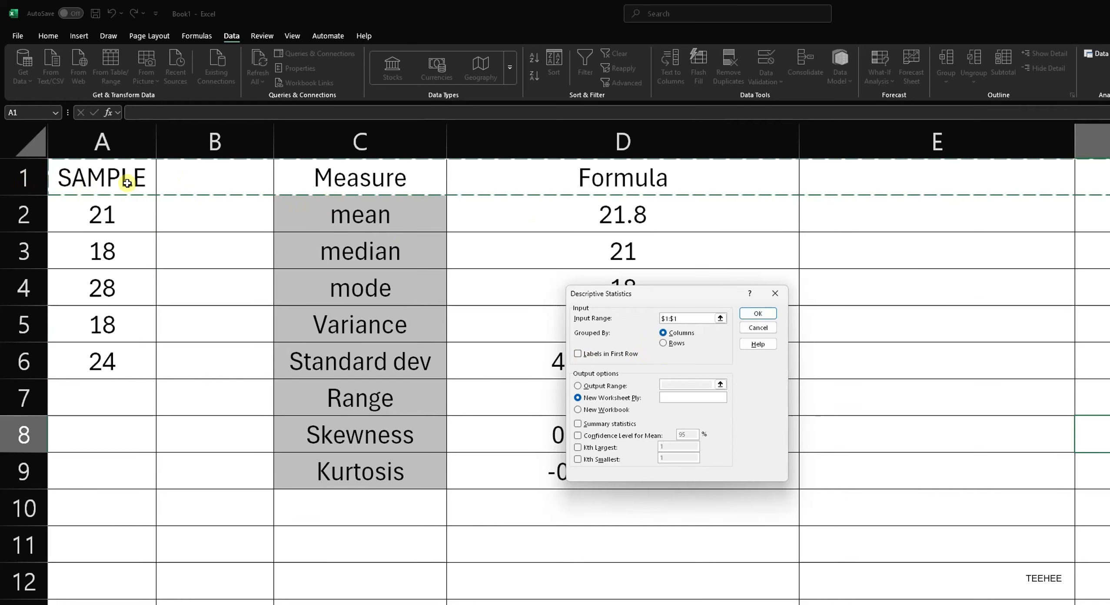
pyautogui.moveTo(127, 184); pyautogui.dragTo(117, 361)
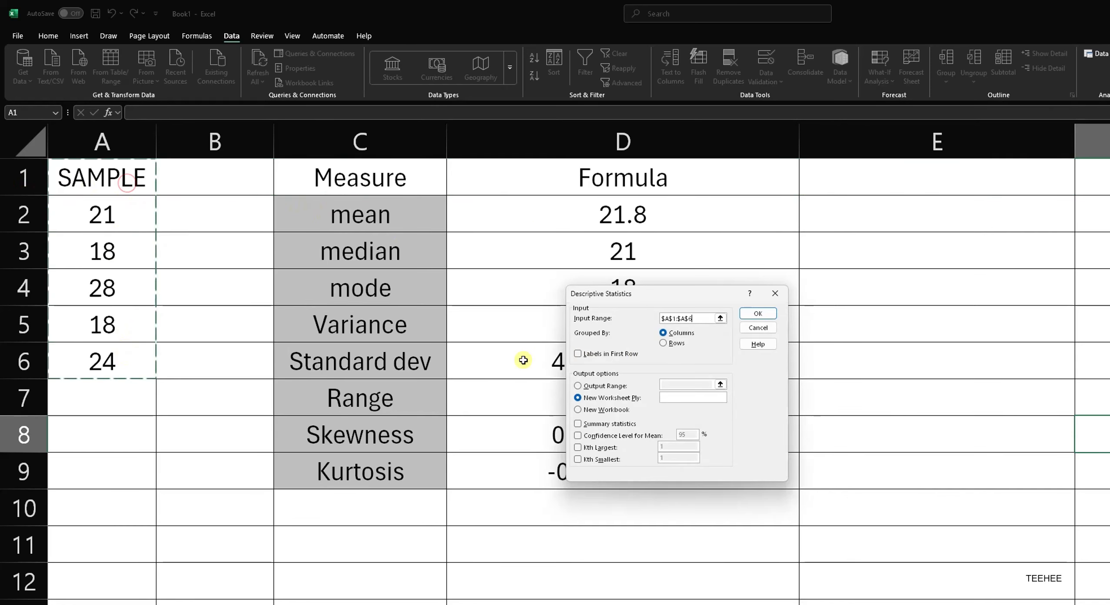
# - Tick Labels in first row and choose Output Range as the output option
pyautogui.click(617, 353)
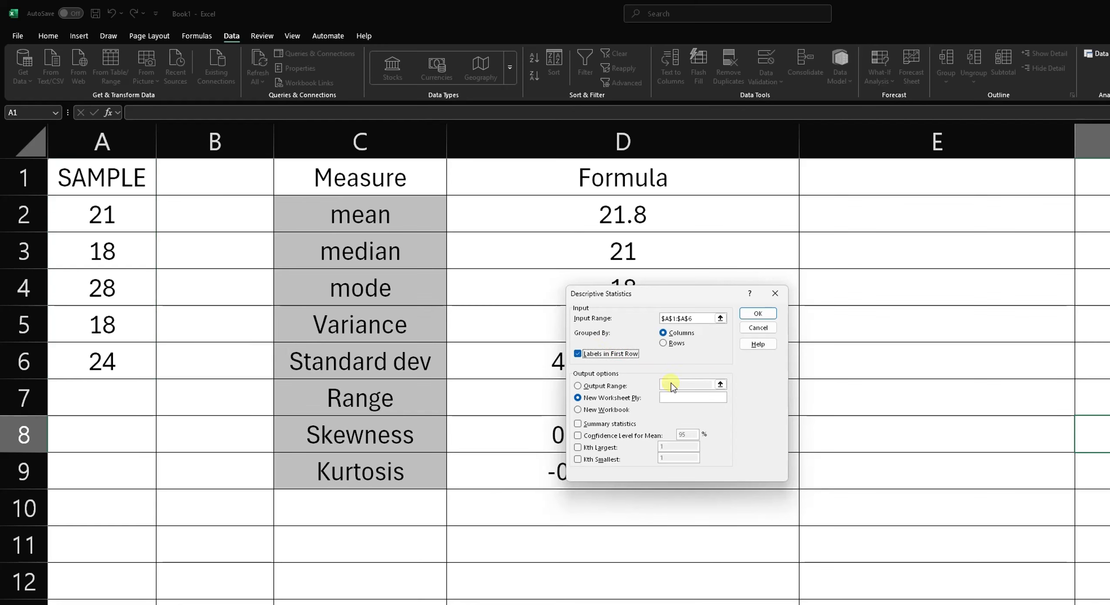
pyautogui.click(596, 386)
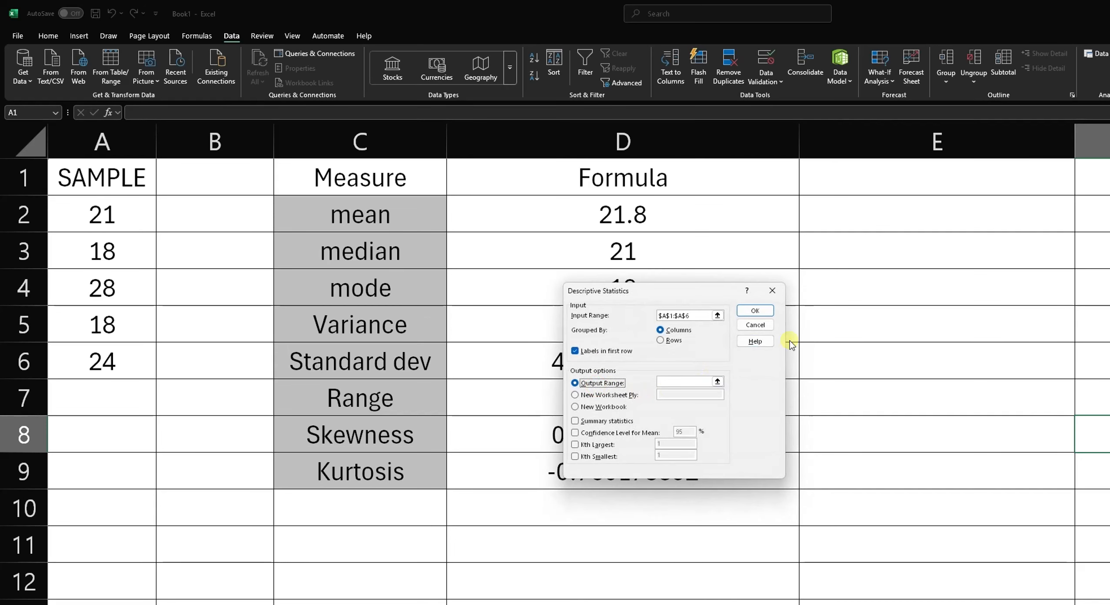
pyautogui.click(695, 383)
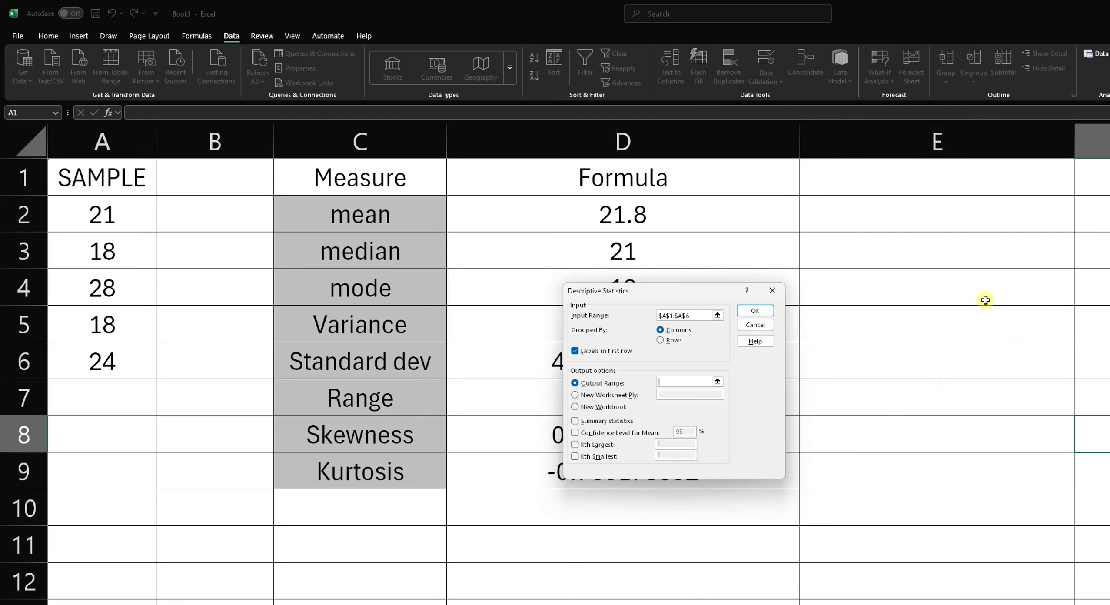
pyautogui.click(603, 396)
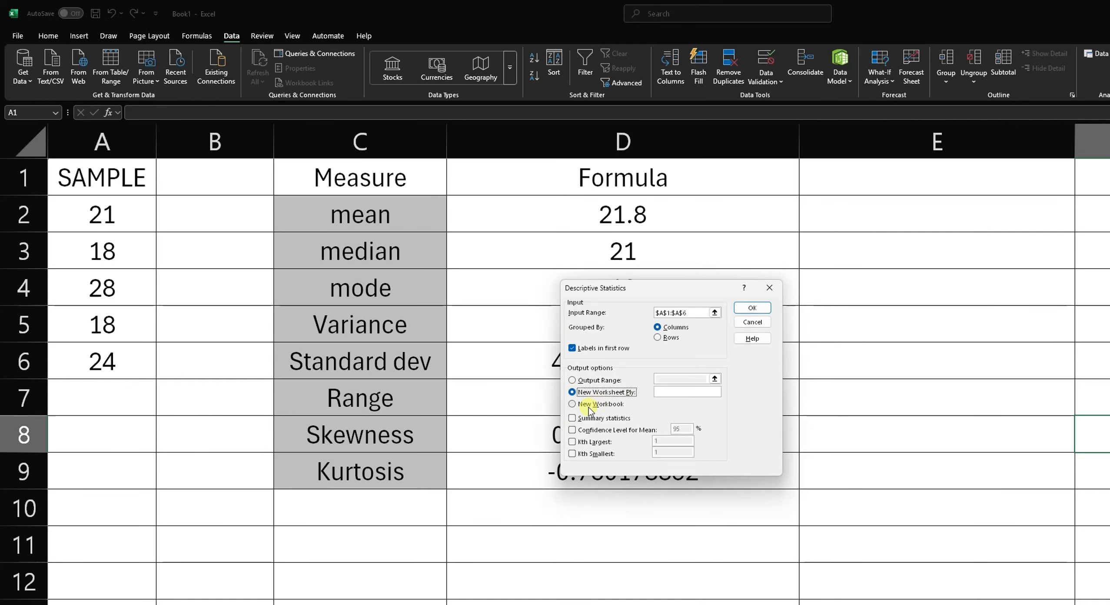
pyautogui.click(598, 404)
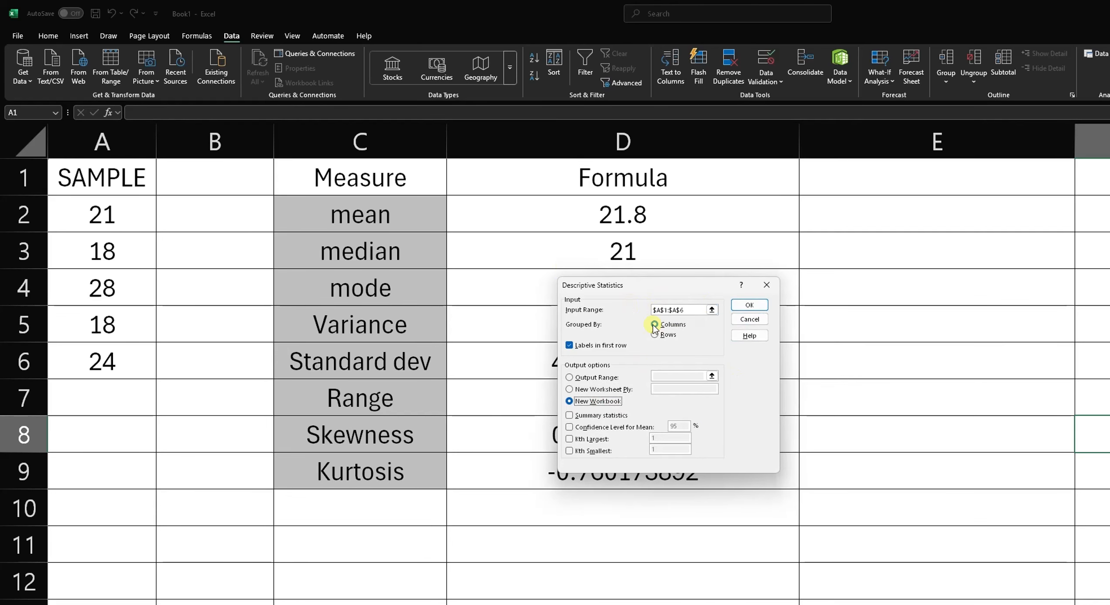
pyautogui.click(598, 381)
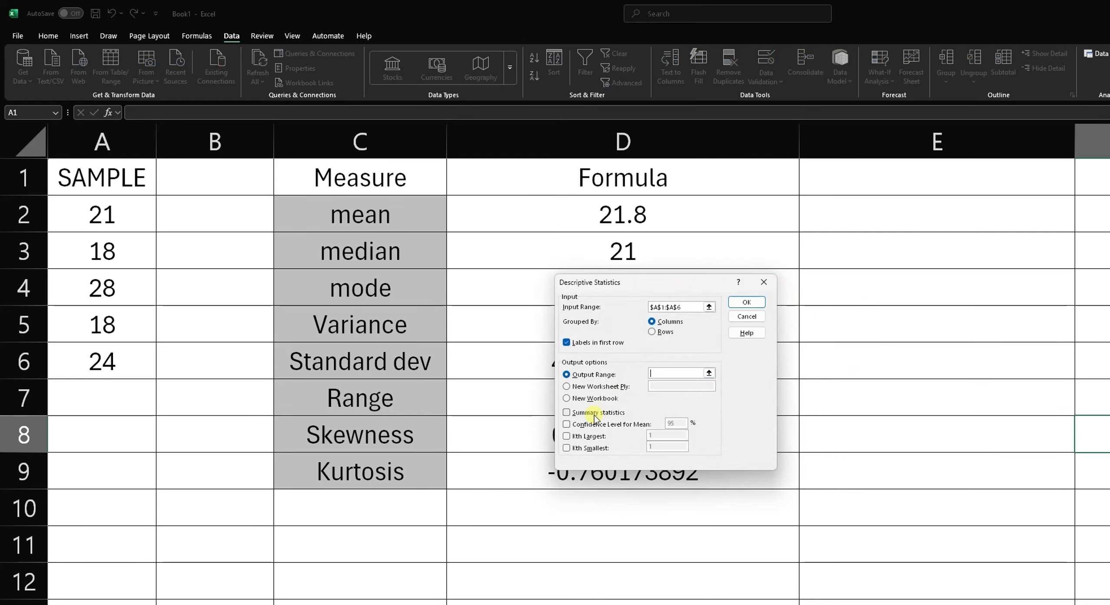
# - Set the output range to cell E1 with Summary statistics ticked and run the tool
pyautogui.click(666, 372)
pyautogui.click(887, 184)
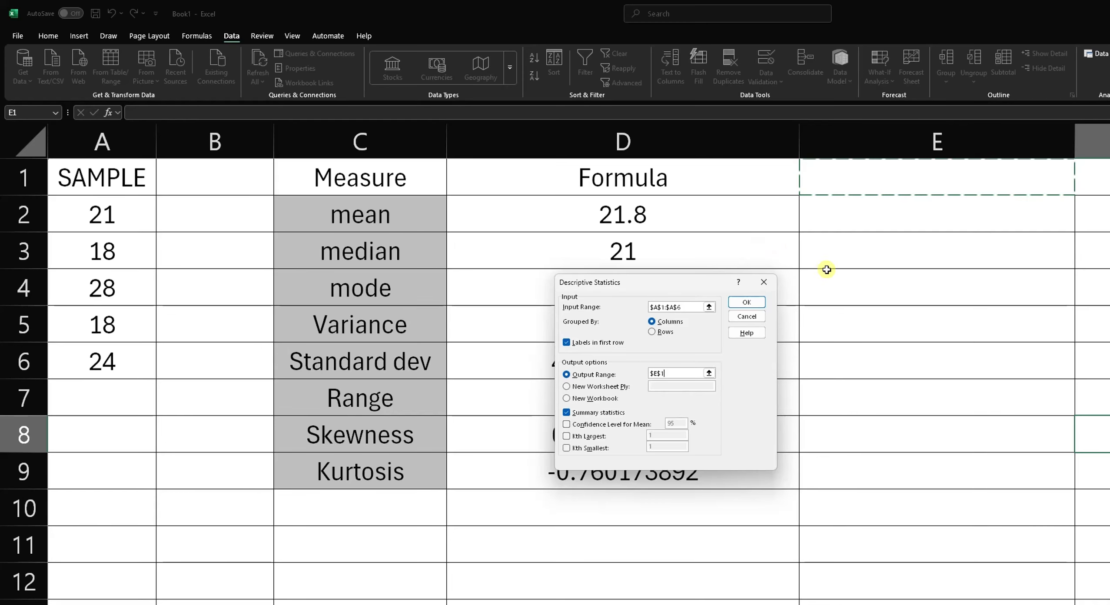
pyautogui.click(759, 299)
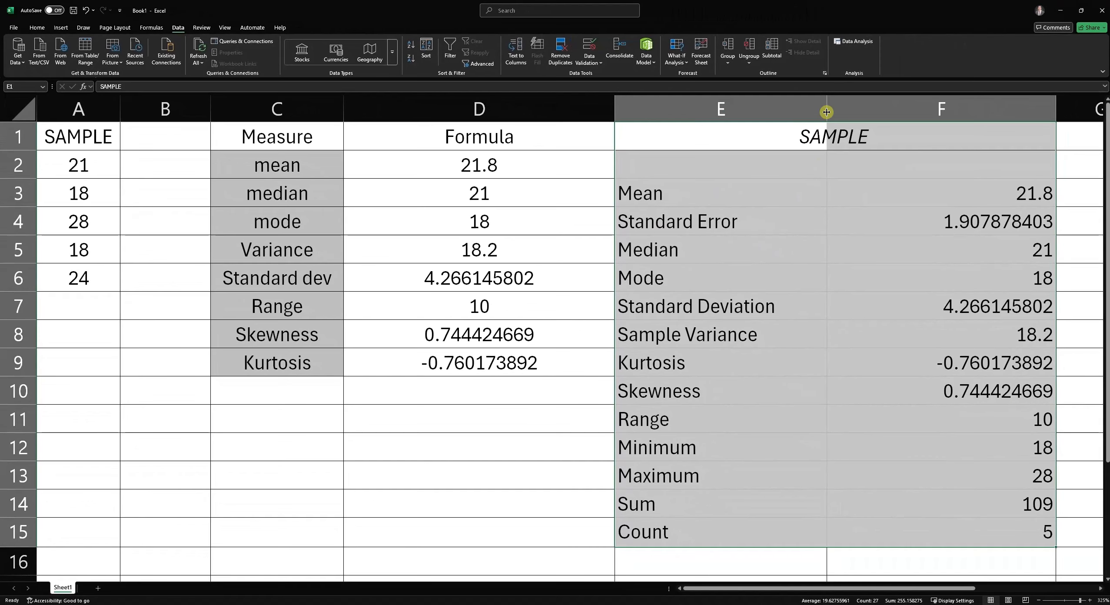
# - Narrow columns E and F so the output table fits beside the formula results
pyautogui.moveTo(1074, 148); pyautogui.dragTo(1043, 147)
pyautogui.moveTo(802, 113); pyautogui.dragTo(778, 111)
pyautogui.moveTo(911, 167); pyautogui.dragTo(912, 530)
# - Go through each statistic label in the output table from Mean down to Count
pyautogui.click(708, 193)
pyautogui.click(704, 227)
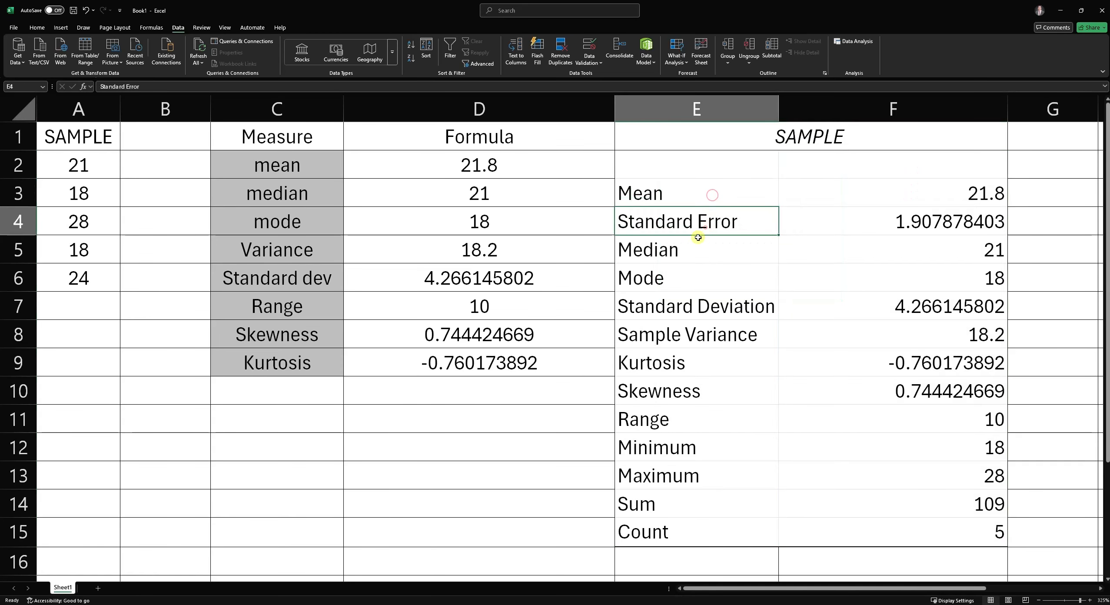
pyautogui.click(688, 257)
pyautogui.click(684, 279)
pyautogui.click(690, 306)
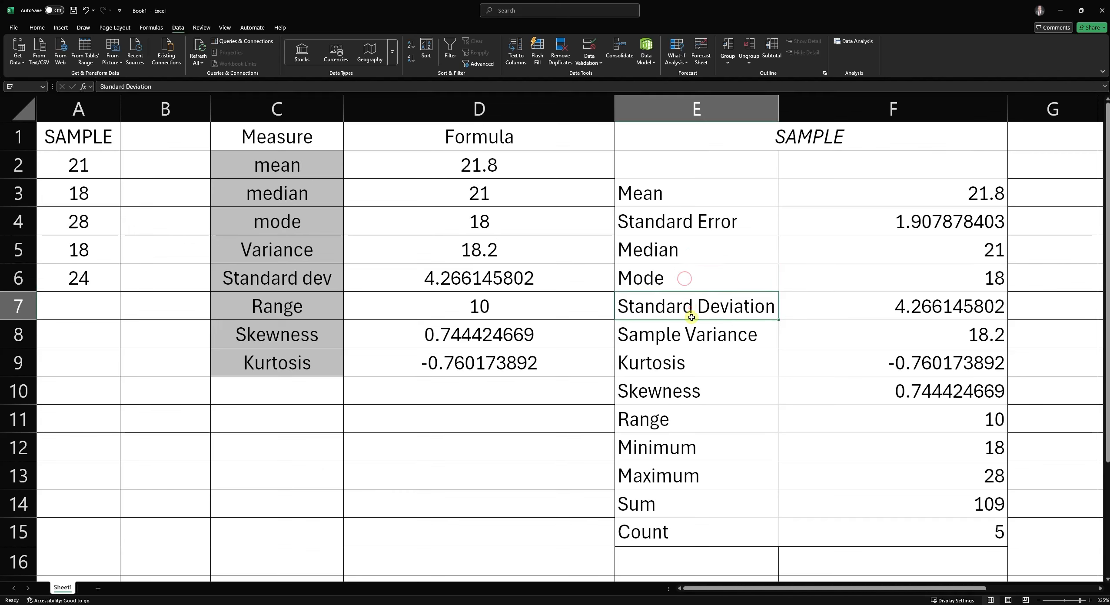
pyautogui.click(696, 339)
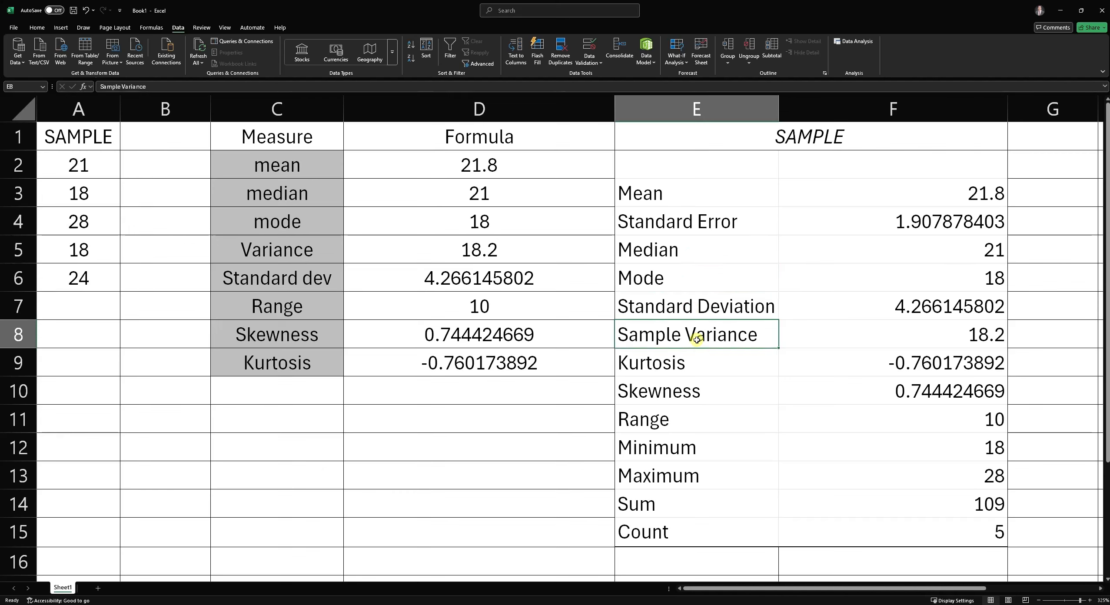
pyautogui.click(686, 360)
pyautogui.click(688, 385)
pyautogui.click(680, 419)
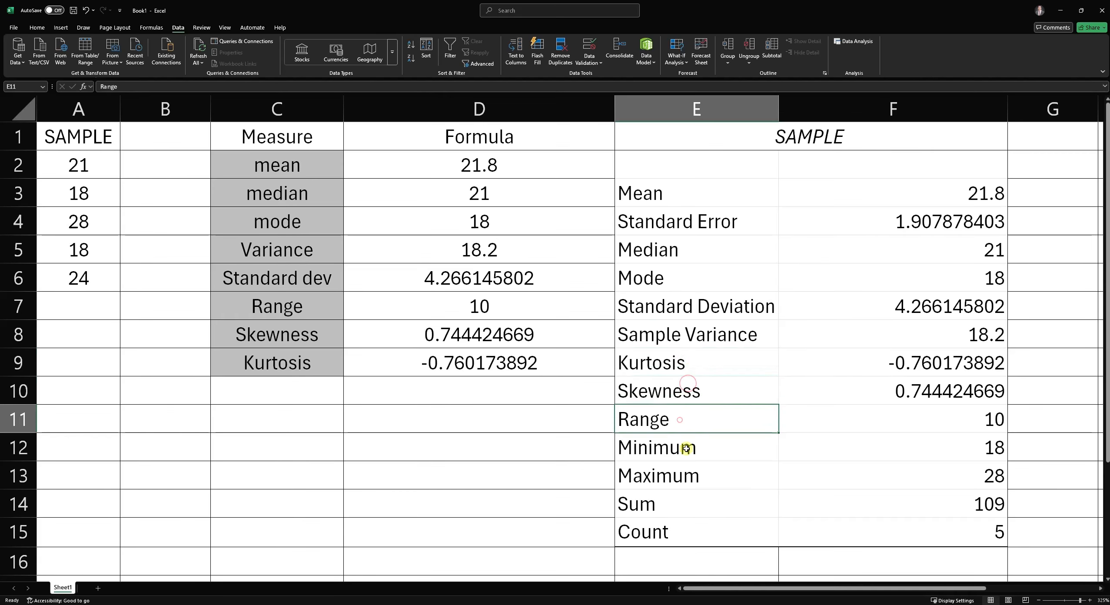
pyautogui.click(686, 450)
pyautogui.click(689, 479)
pyautogui.click(690, 505)
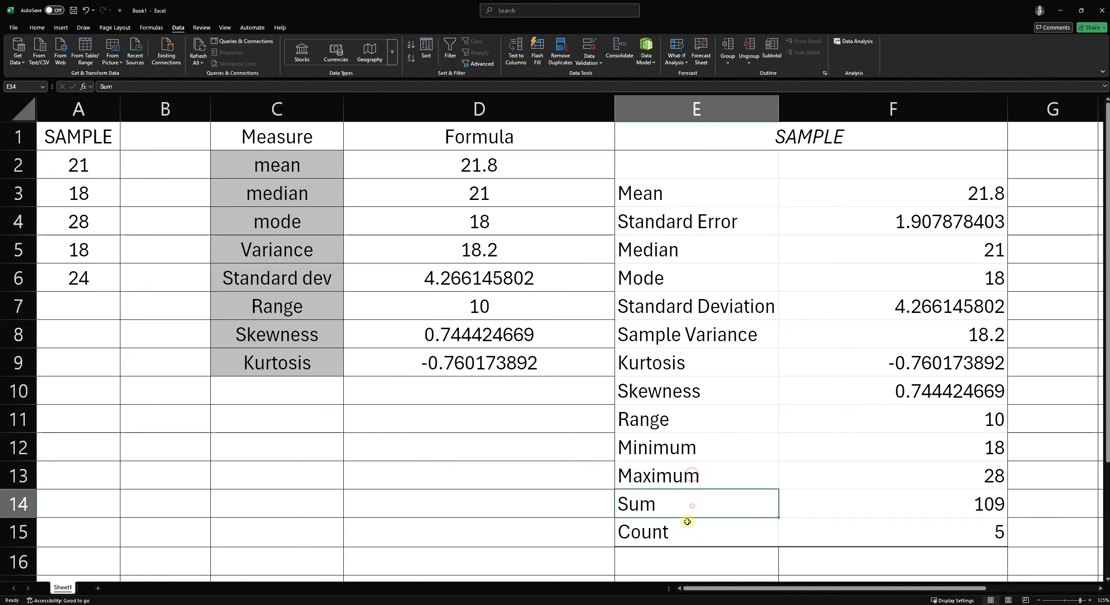
pyautogui.click(675, 531)
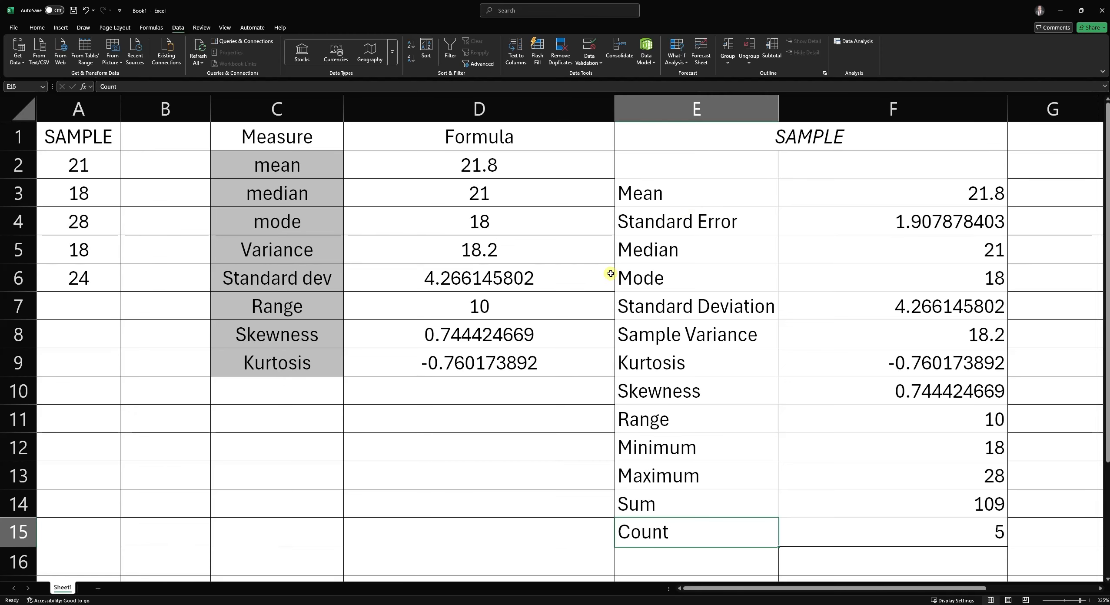
pyautogui.click(853, 41)
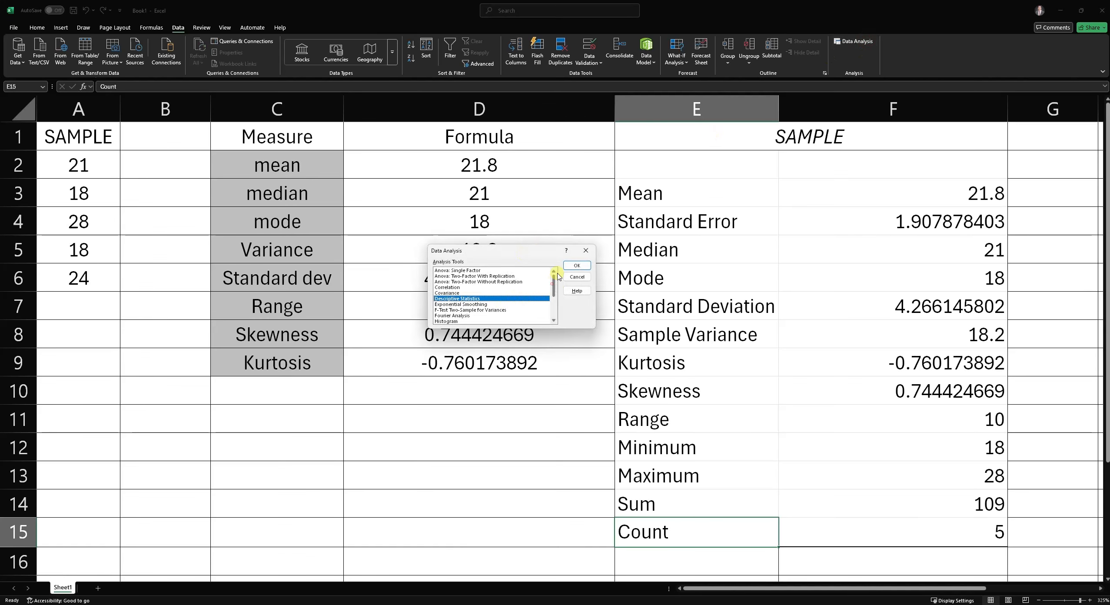
pyautogui.moveTo(558, 277); pyautogui.dragTo(558, 318)
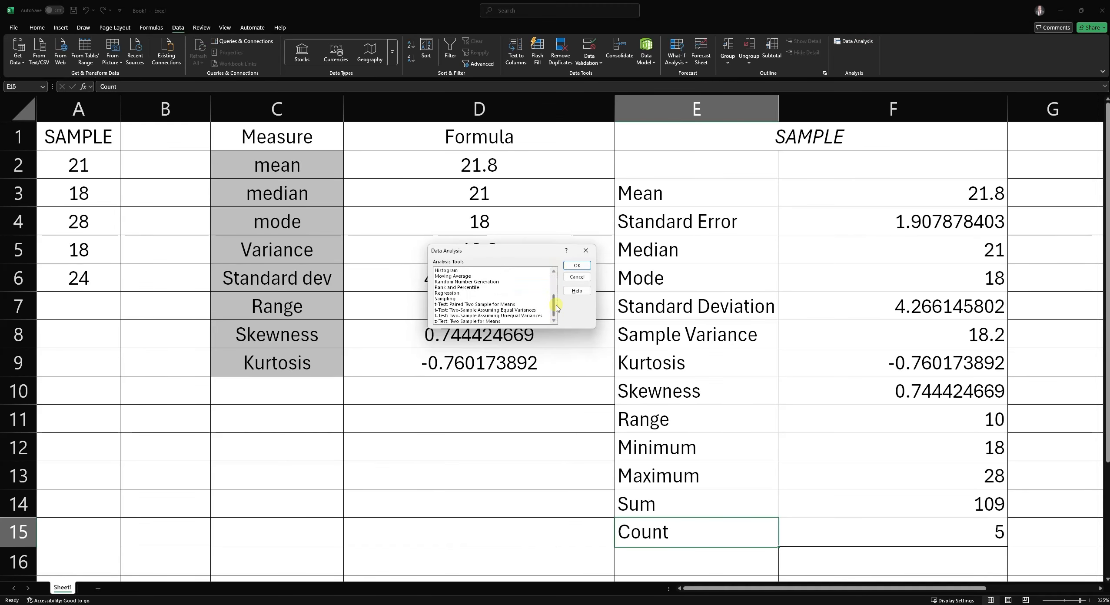
pyautogui.scroll(3, 557, 307)
pyautogui.moveTo(485, 250); pyautogui.dragTo(518, 230)
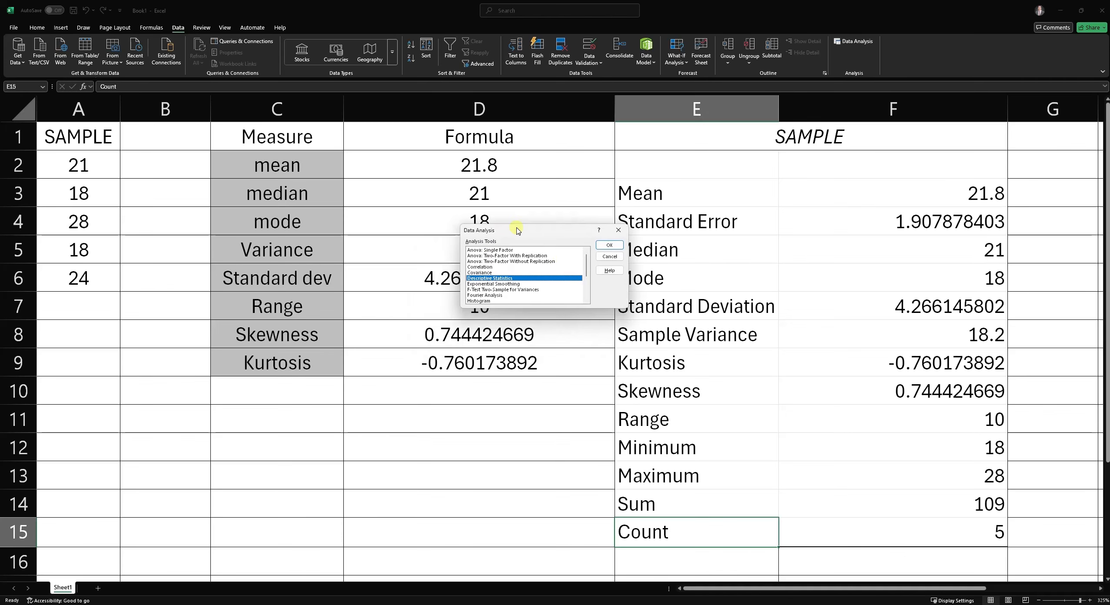
pyautogui.click(618, 230)
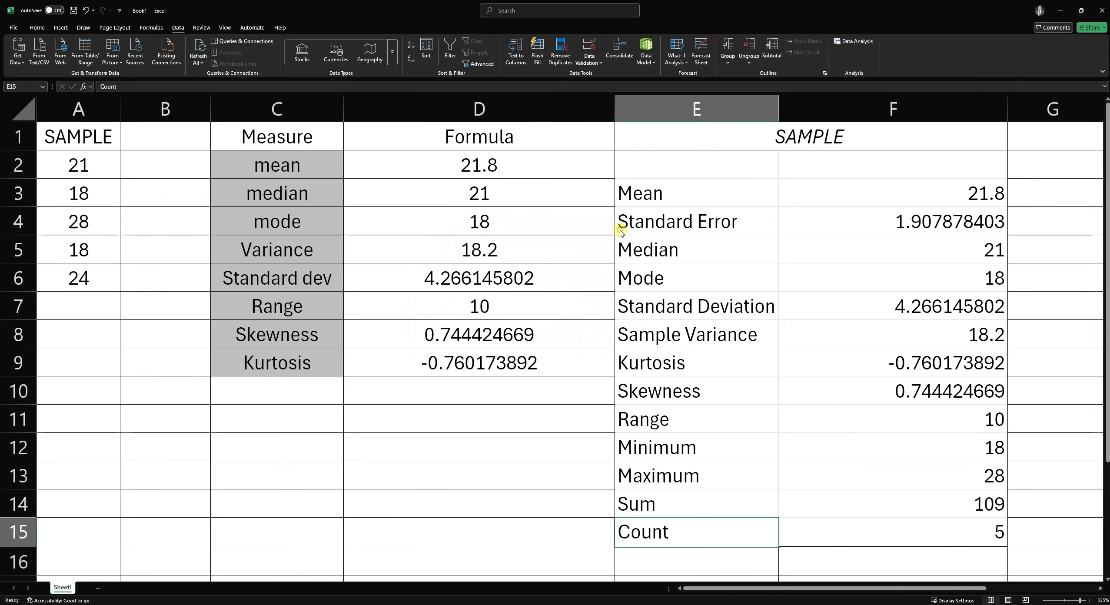